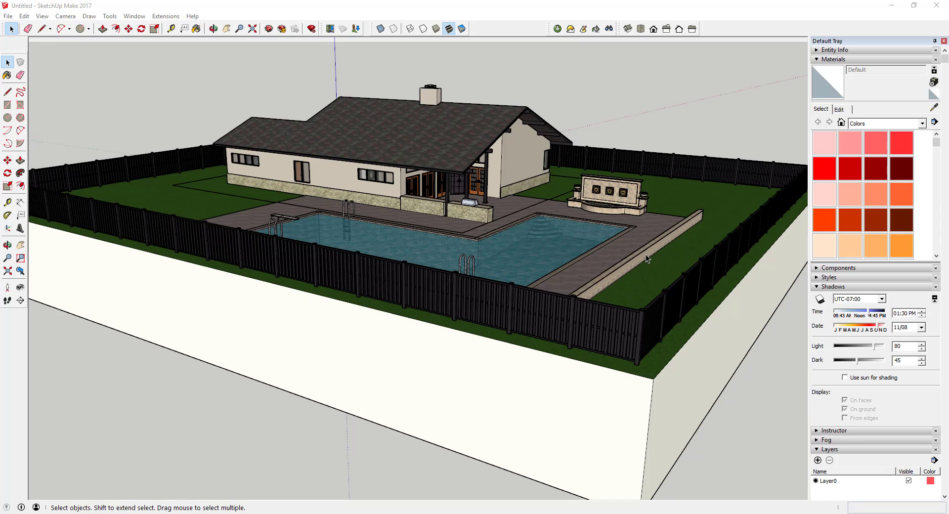
# Place the camera in the yard near the front fence corner and frame the house, pool and fountain from a low viewpoint.
pyautogui.moveTo(646, 254); pyautogui.dragTo(665, 247, button='middle')
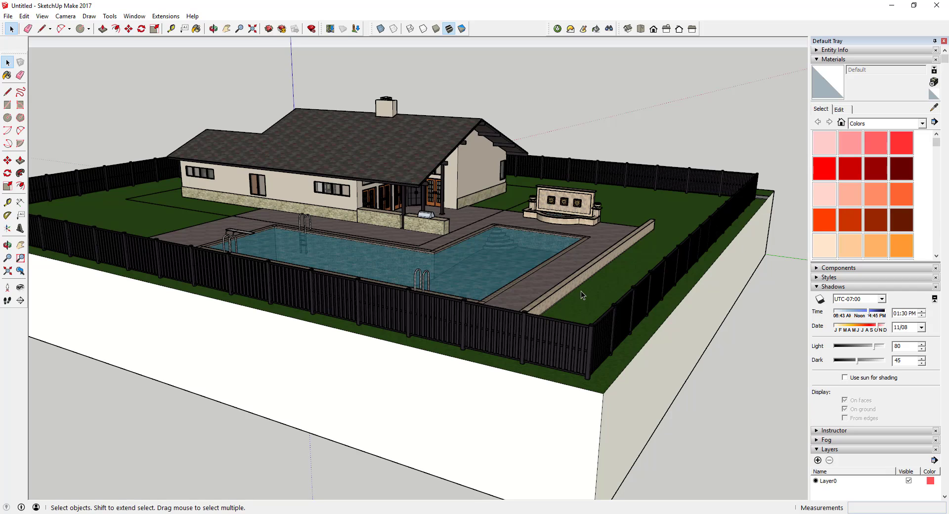
pyautogui.moveTo(589, 295); pyautogui.dragTo(634, 376, button='middle')
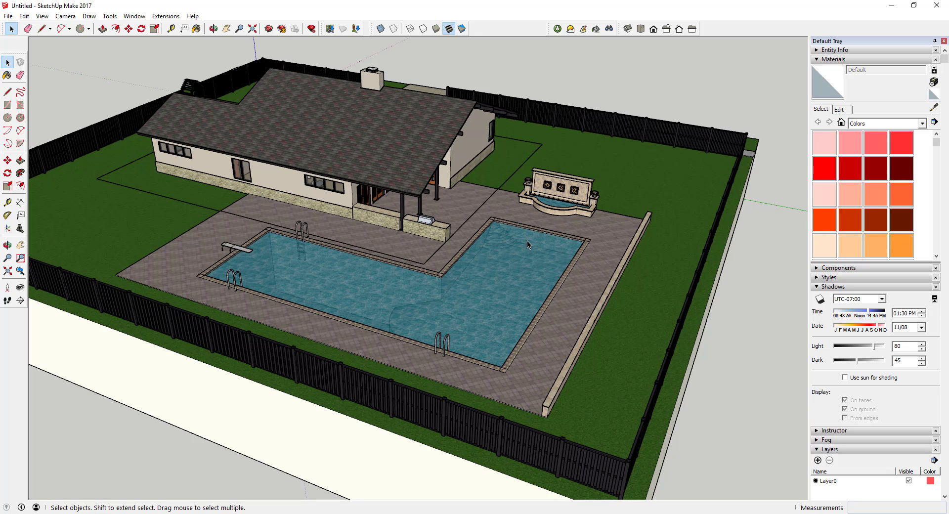
pyautogui.click(8, 289)
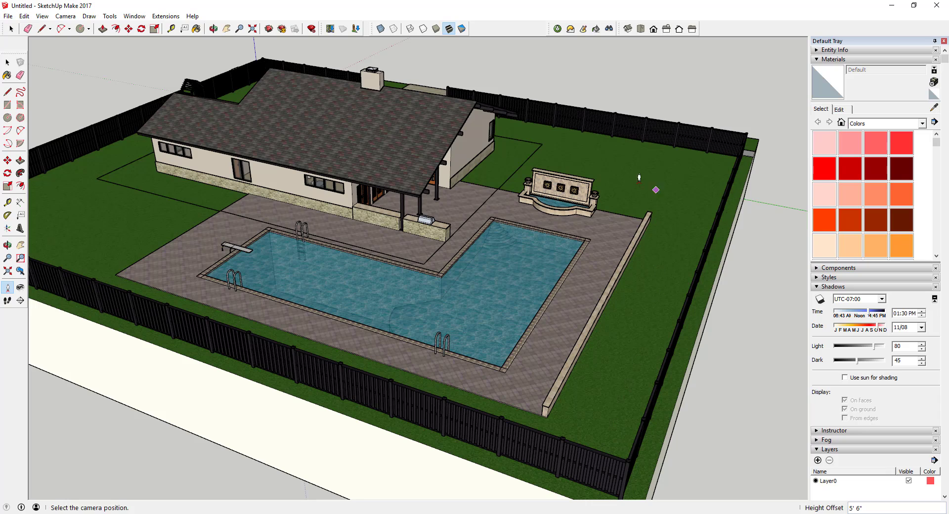
pyautogui.click(618, 444)
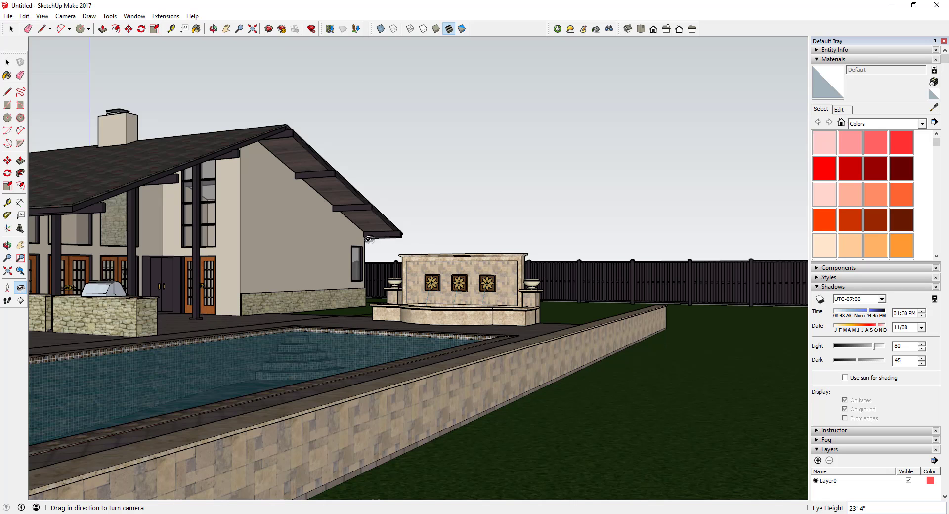
pyautogui.moveTo(566, 251); pyautogui.dragTo(507, 252)
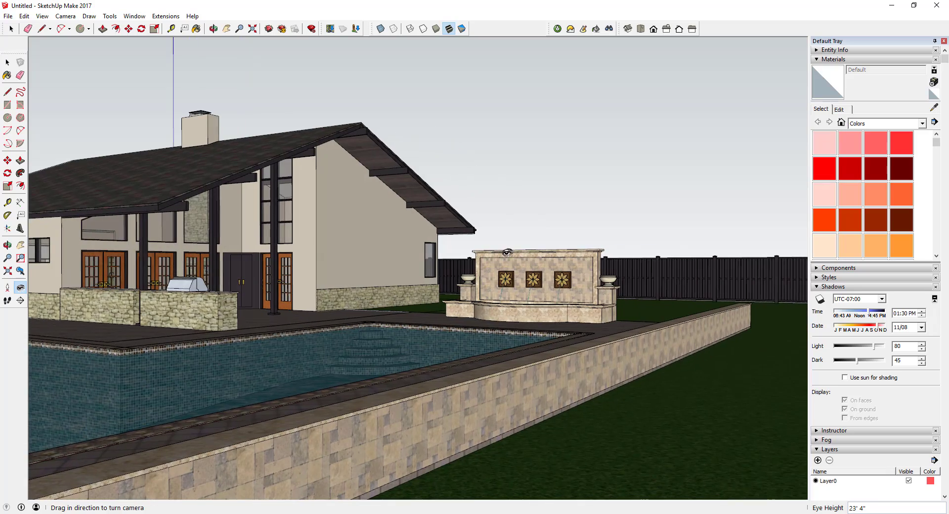
pyautogui.keyDown('shift'); pyautogui.moveTo(402, 276); pyautogui.dragTo(458, 265, button='middle'); pyautogui.keyUp('shift')
pyautogui.moveTo(516, 270); pyautogui.dragTo(472, 283)
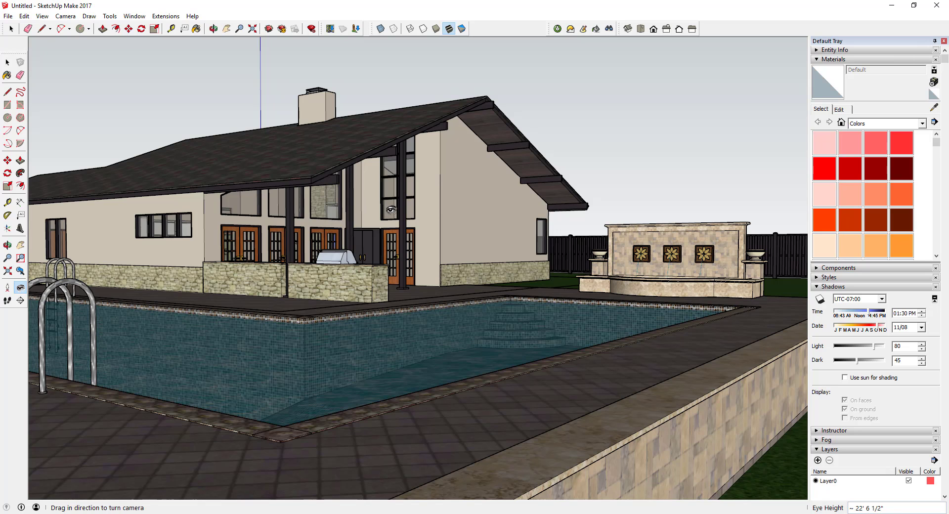
pyautogui.moveTo(485, 238); pyautogui.dragTo(467, 240)
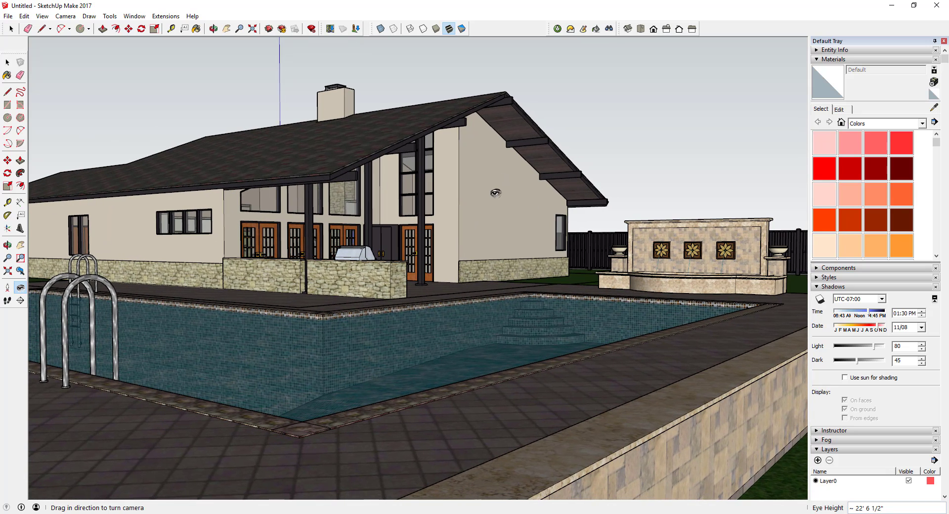
# Save the current camera view as a scene, then recall that scene after moving away from it.
pyautogui.click(42, 15)
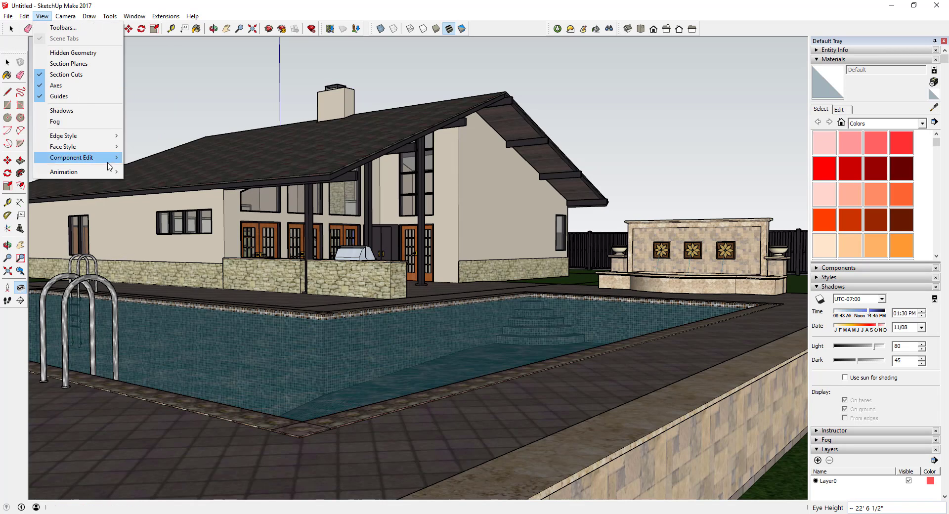
pyautogui.moveTo(107, 173)
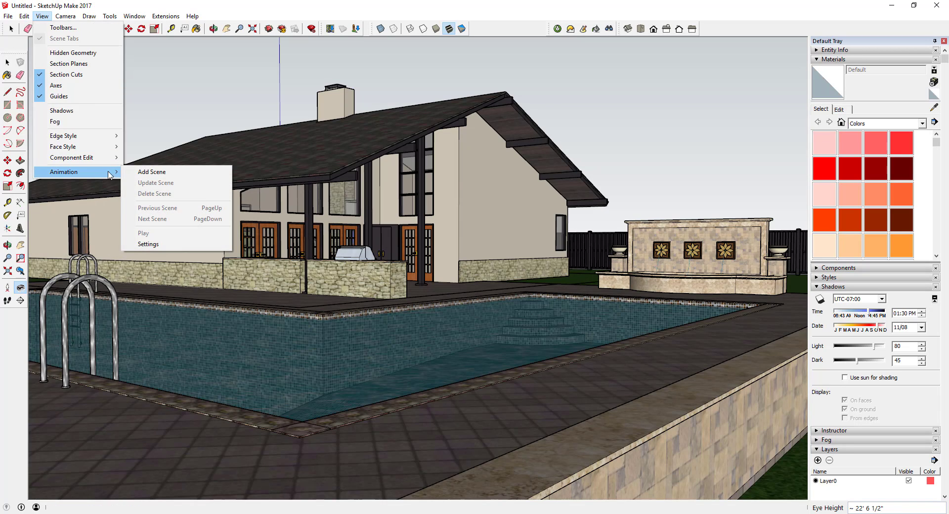
pyautogui.click(161, 173)
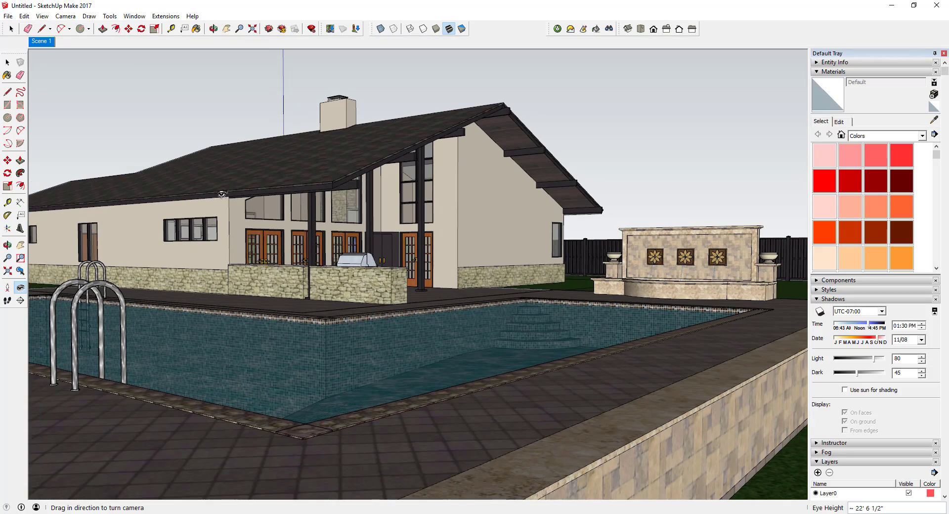
pyautogui.moveTo(465, 243); pyautogui.dragTo(537, 275, button='middle')
pyautogui.click(41, 42)
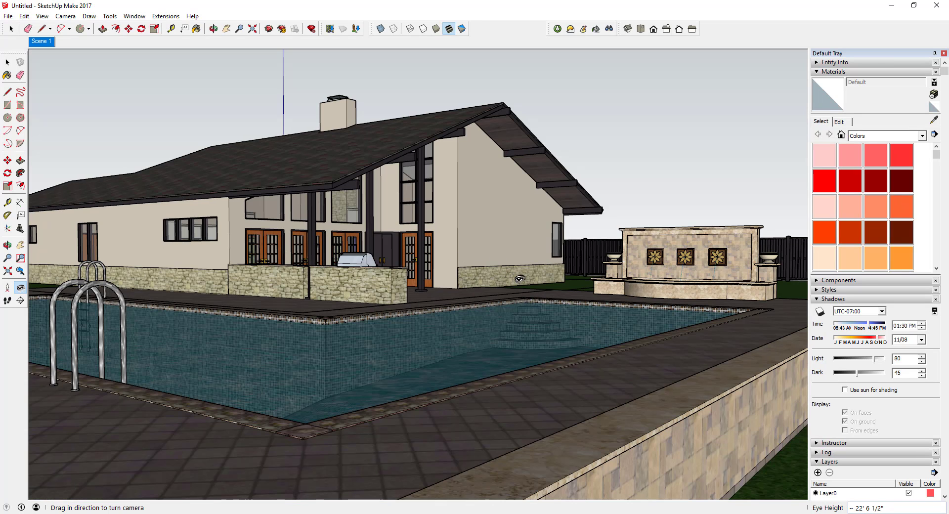
# Turn off Profiles in the current style's edge settings.
pyautogui.scroll(-3, 860, 434)
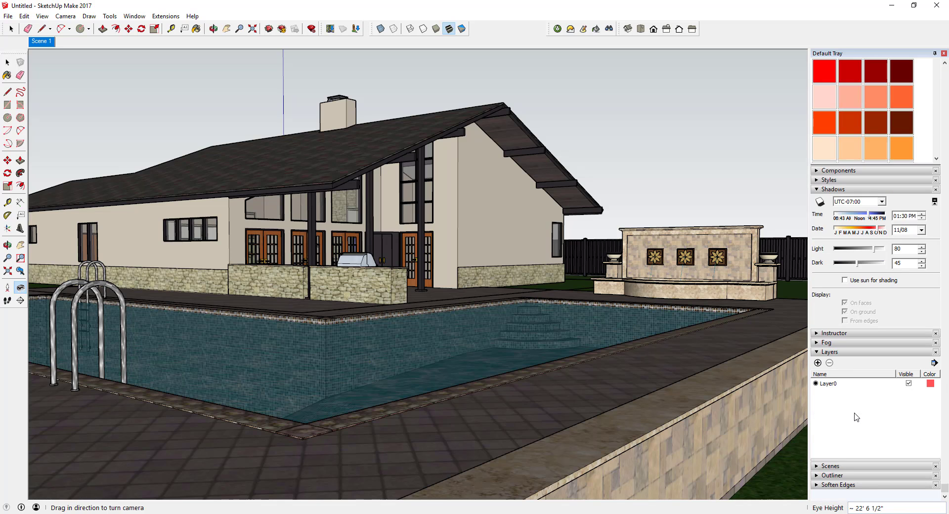
pyautogui.scroll(3, 850, 396)
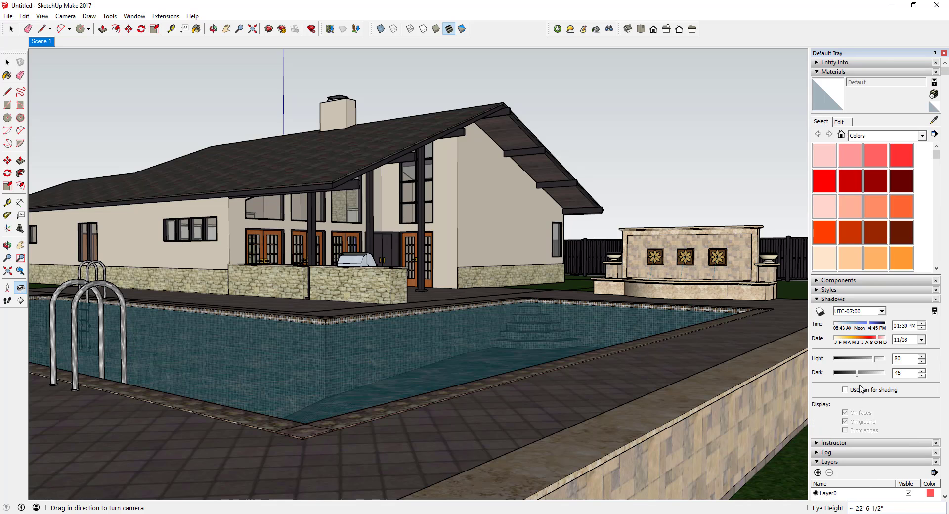
pyautogui.click(821, 290)
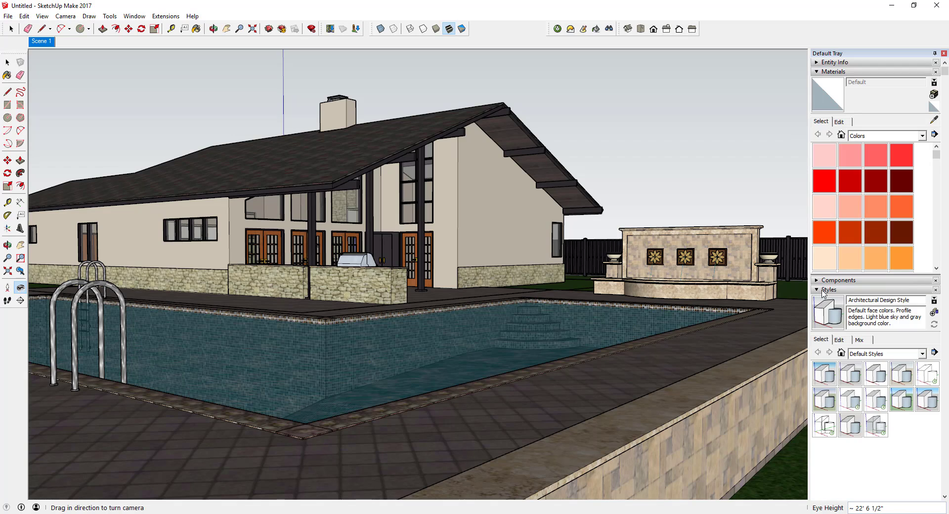
pyautogui.click(840, 341)
pyautogui.click(818, 353)
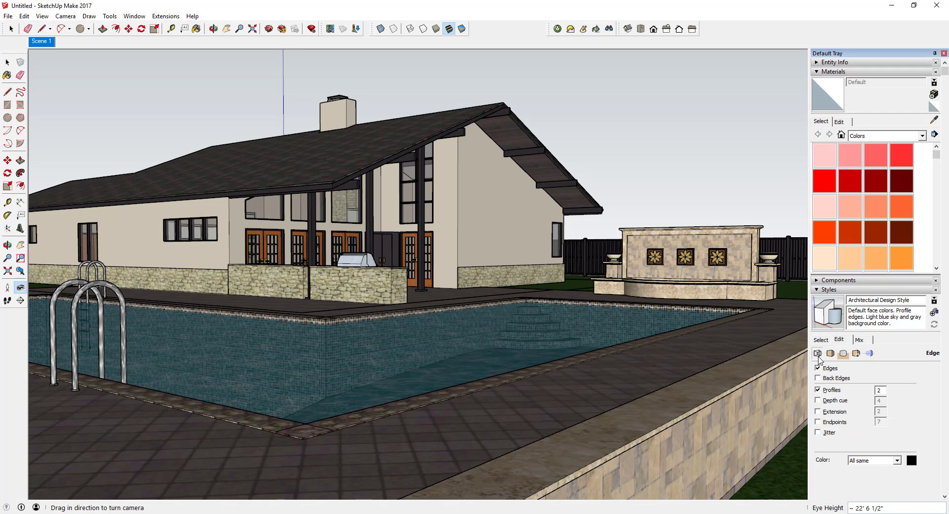
pyautogui.click(818, 391)
pyautogui.moveTo(687, 305); pyautogui.dragTo(667, 305)
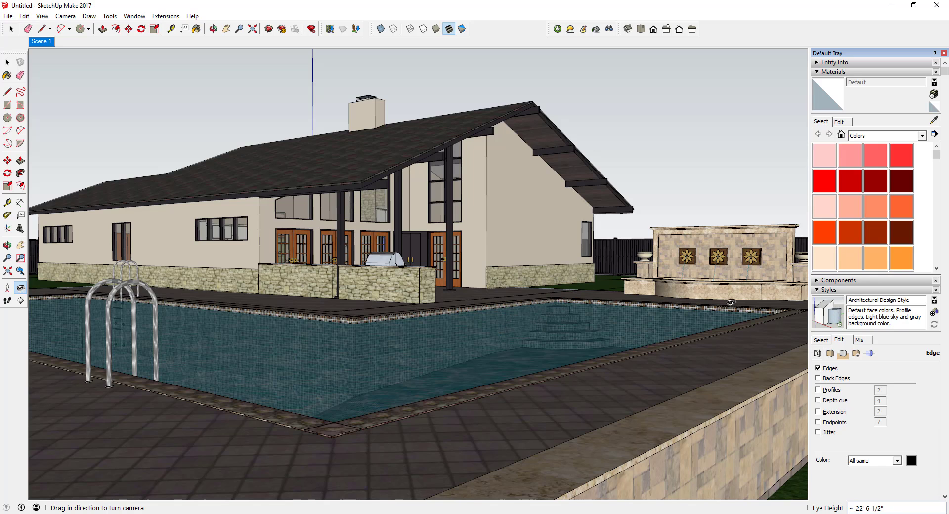
pyautogui.click(826, 290)
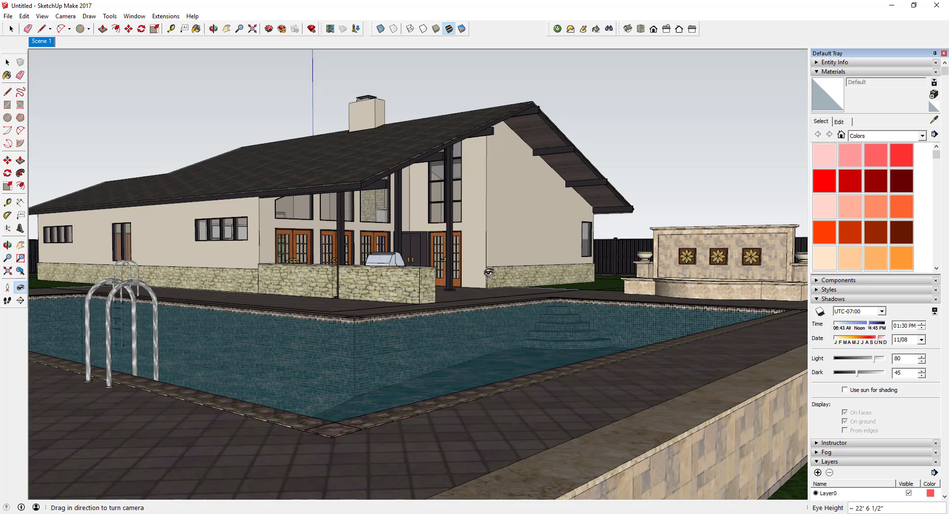
# Open the stone wall base group for editing at the house corner beside the French doors and select its narrow end face.
pyautogui.scroll(10, 489, 272)
pyautogui.moveTo(486, 273); pyautogui.dragTo(507, 262, button='middle')
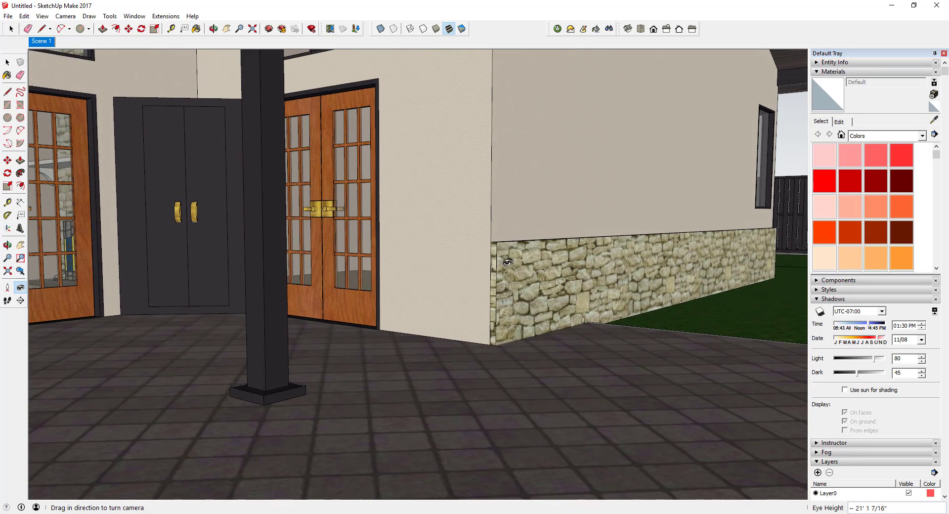
pyautogui.press('space')
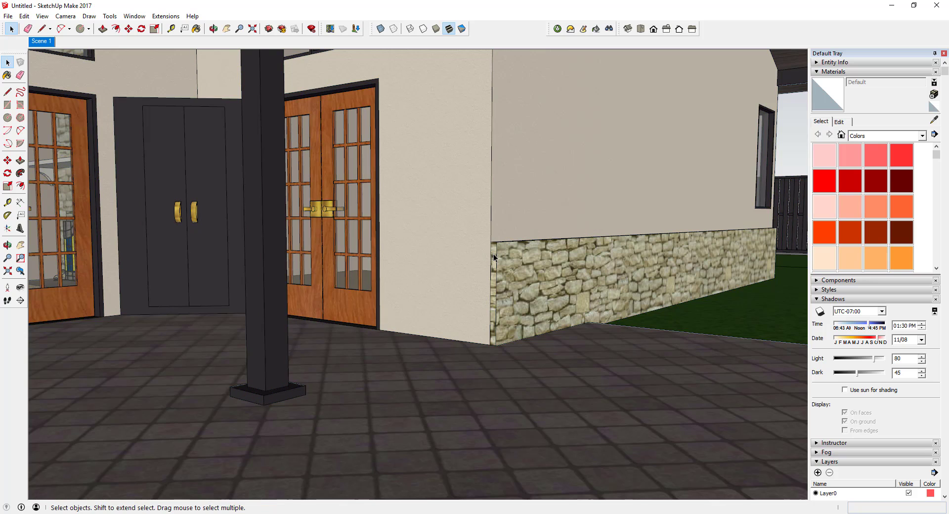
pyautogui.doubleClick(493, 257)
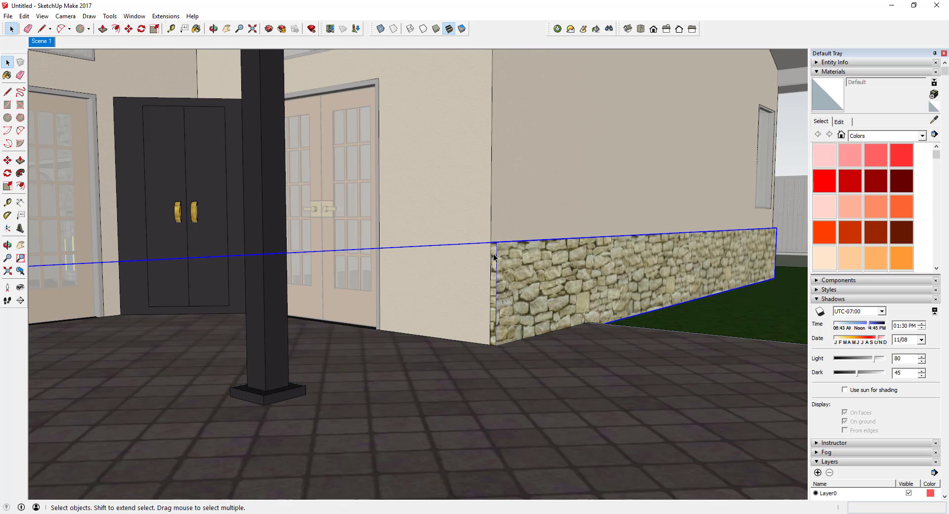
pyautogui.doubleClick(494, 255)
pyautogui.click(494, 256)
pyautogui.scroll(2, 493, 258)
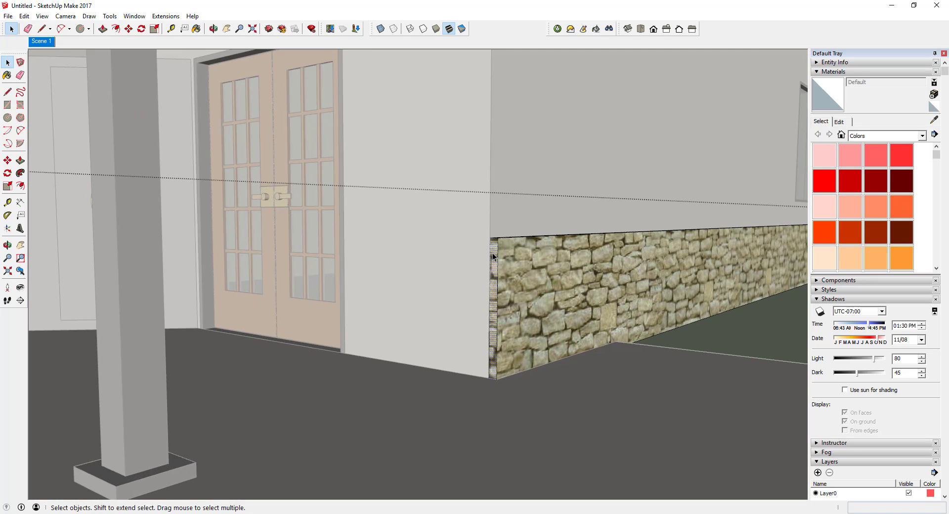
pyautogui.moveTo(493, 258); pyautogui.dragTo(504, 268, button='middle')
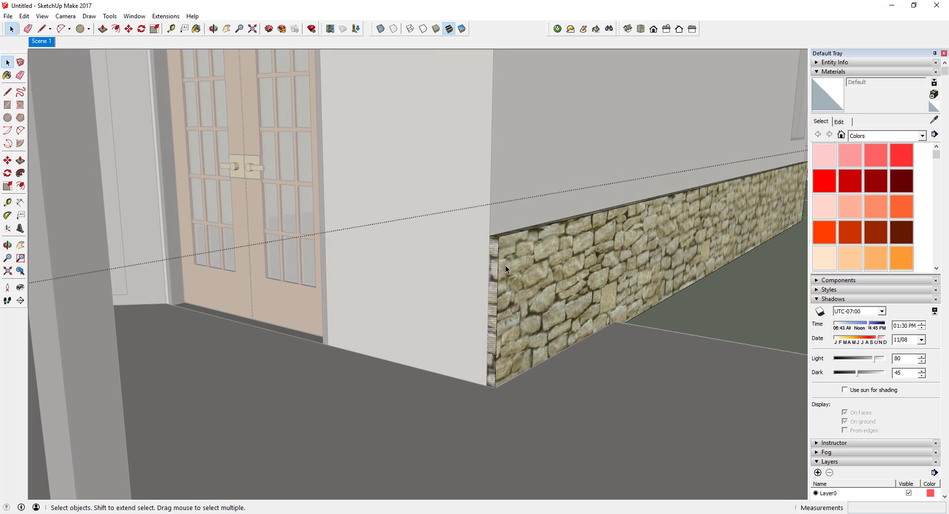
# Draw a rectangle on the wall from the stone base's top corner to the bottom of the French door frame.
pyautogui.press('r')
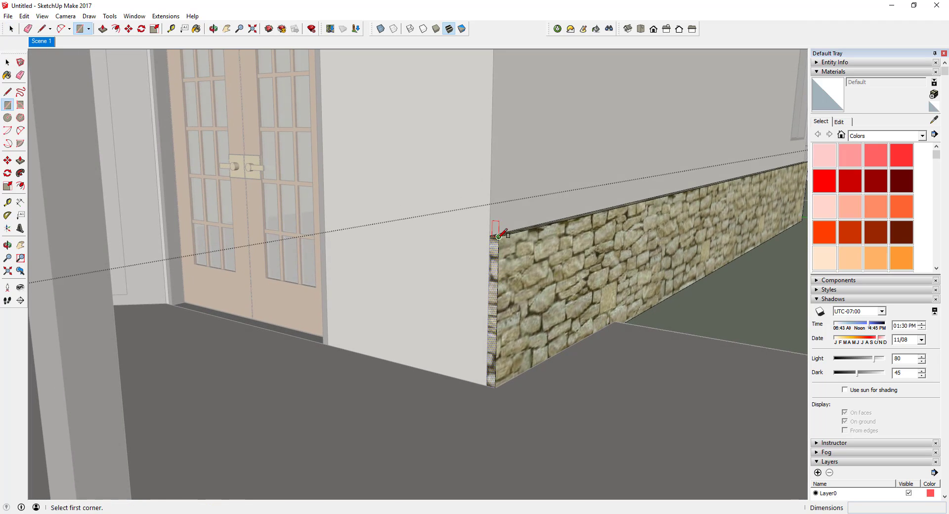
pyautogui.click(499, 236)
pyautogui.click(328, 345)
pyautogui.press('space')
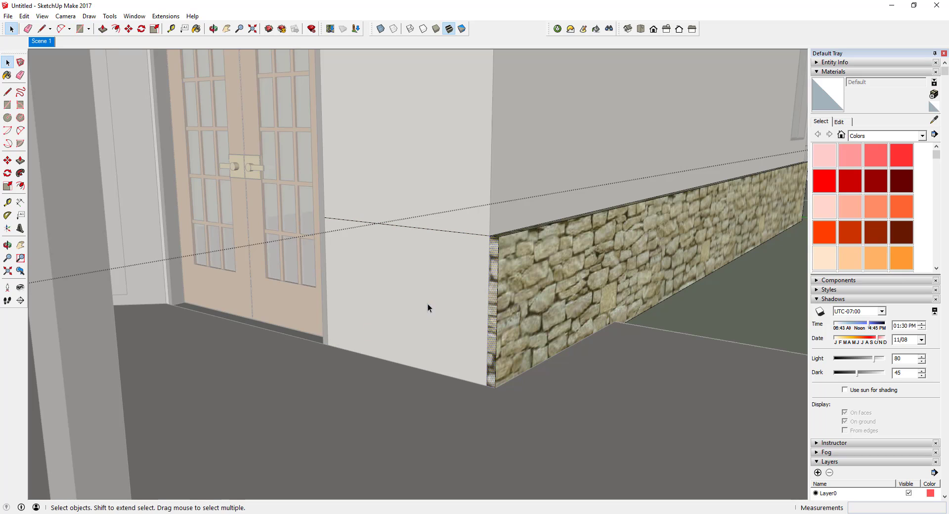
pyautogui.press('p')
pyautogui.click(445, 304)
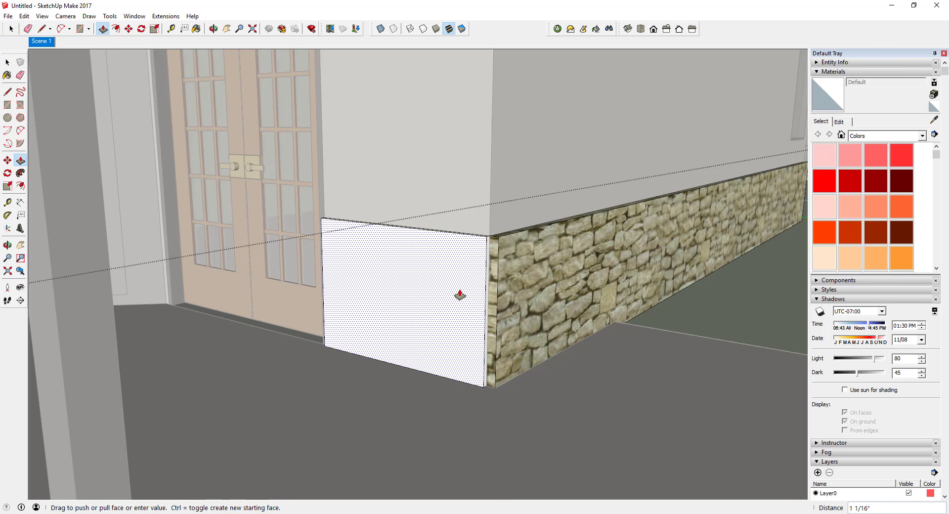
pyautogui.press('space')
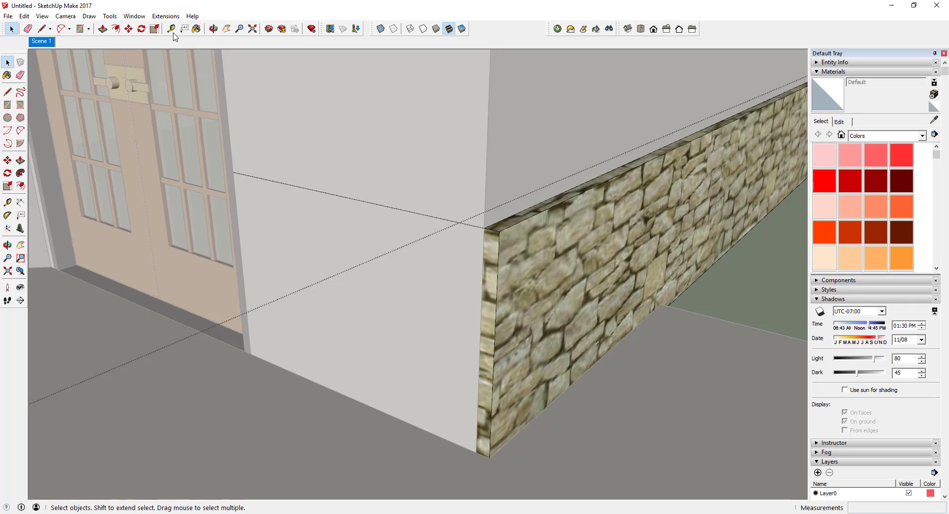
# Measure the thickness of the existing stone base across its top edge at the house corner.
pyautogui.click(171, 28)
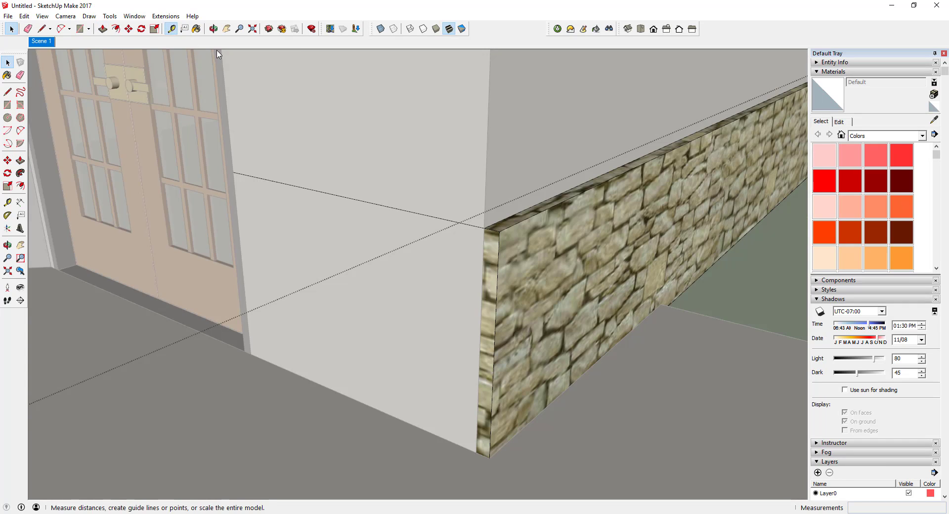
pyautogui.click(504, 218)
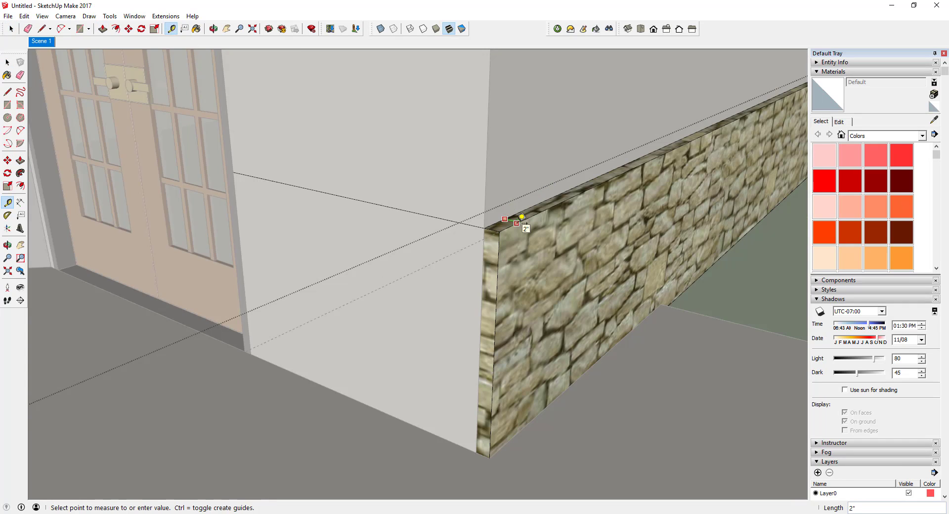
pyautogui.press('space')
pyautogui.press('p')
pyautogui.click(456, 274)
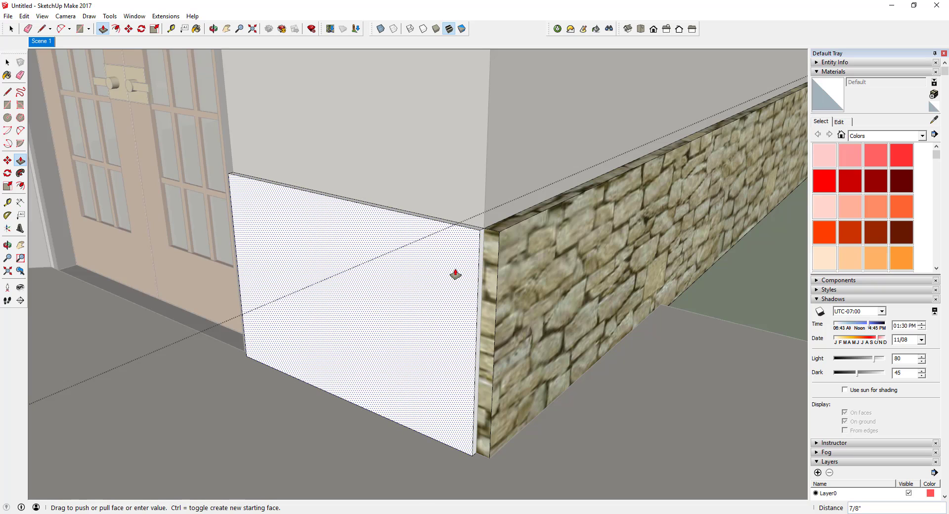
pyautogui.write("2' 5 5")
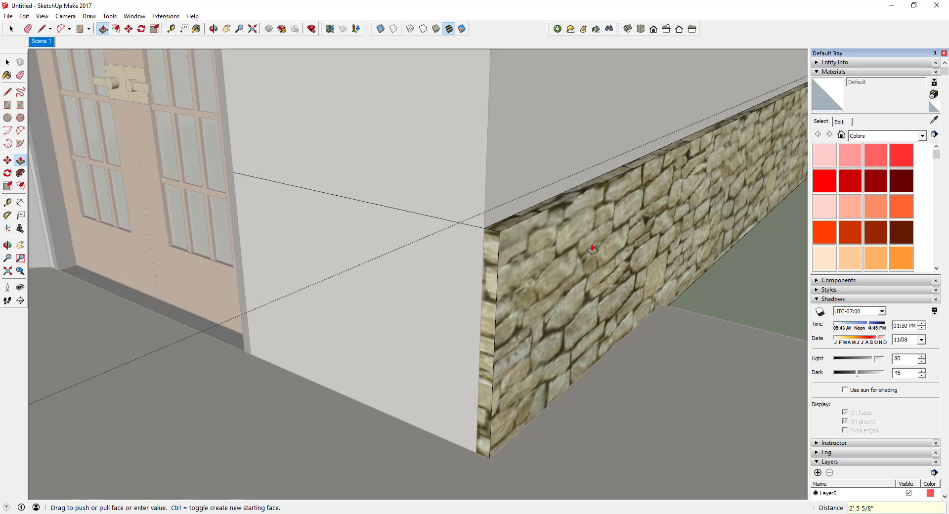
pyautogui.press('Escape')
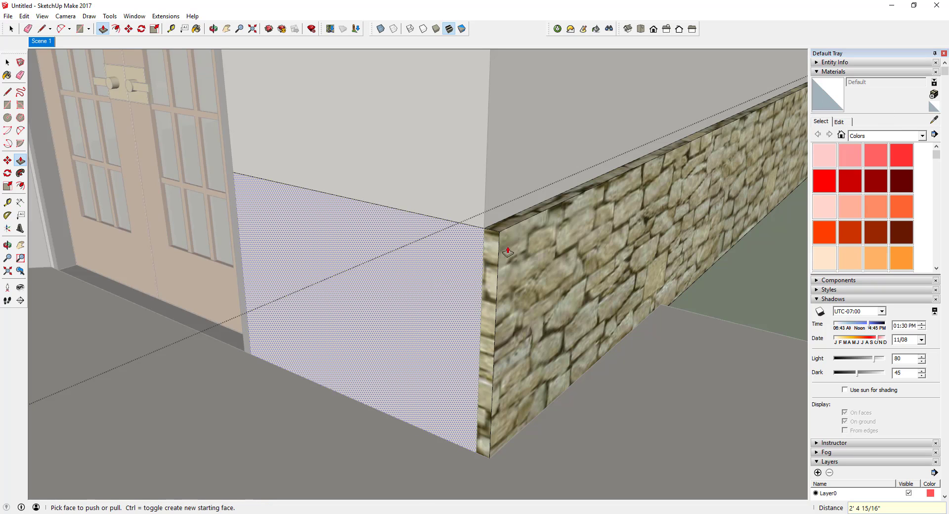
# Sample the Stone_Coursed_Rough material from the existing base and paint the new rectangular wall face with it.
pyautogui.click(934, 120)
pyautogui.click(593, 251)
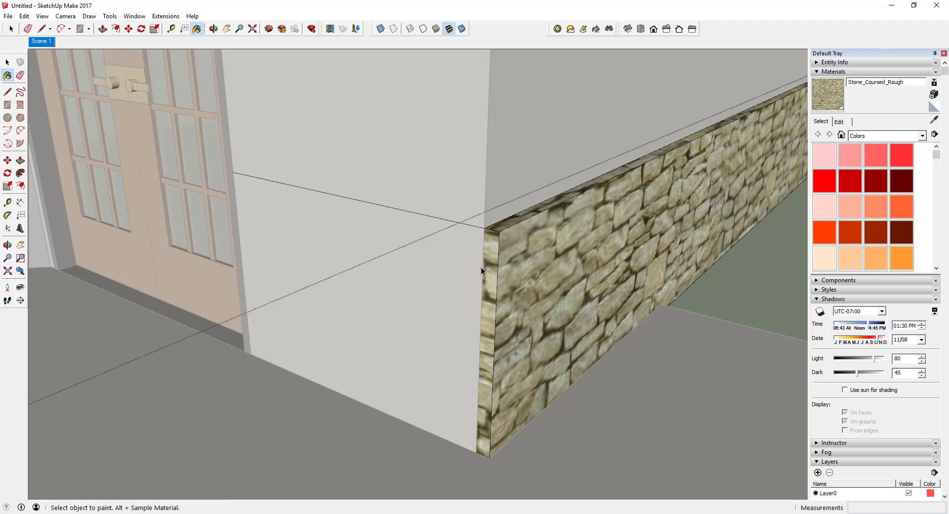
pyautogui.press('space')
pyautogui.press('p')
pyautogui.press('space')
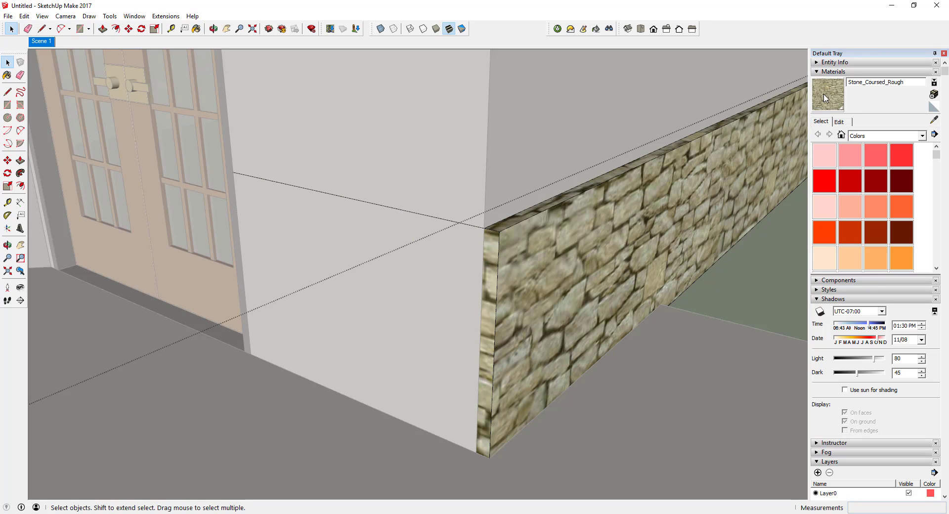
pyautogui.press('b')
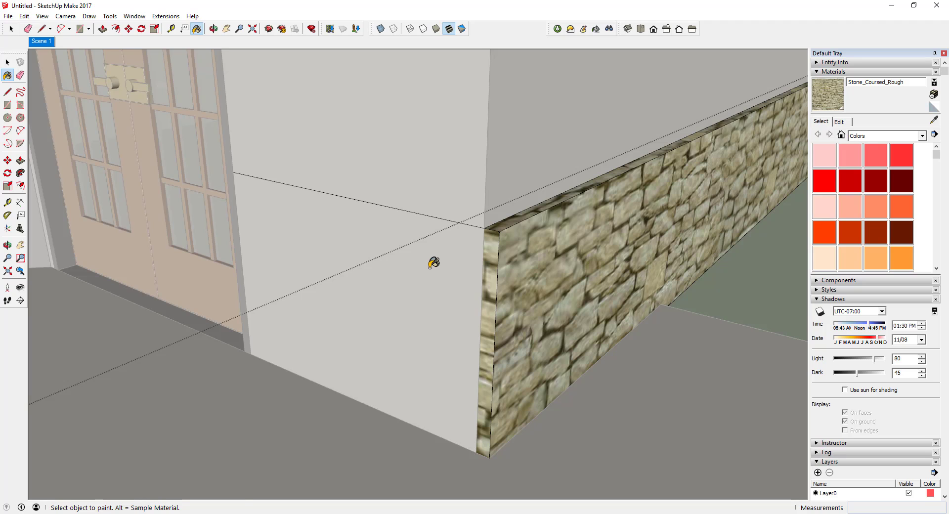
pyautogui.press('space')
# Pull the painted rectangle outward from the wall to form the stone base, and extend the adjoining narrow end face 4" flush with it.
pyautogui.press('p')
pyautogui.moveTo(444, 274); pyautogui.dragTo(437, 277)
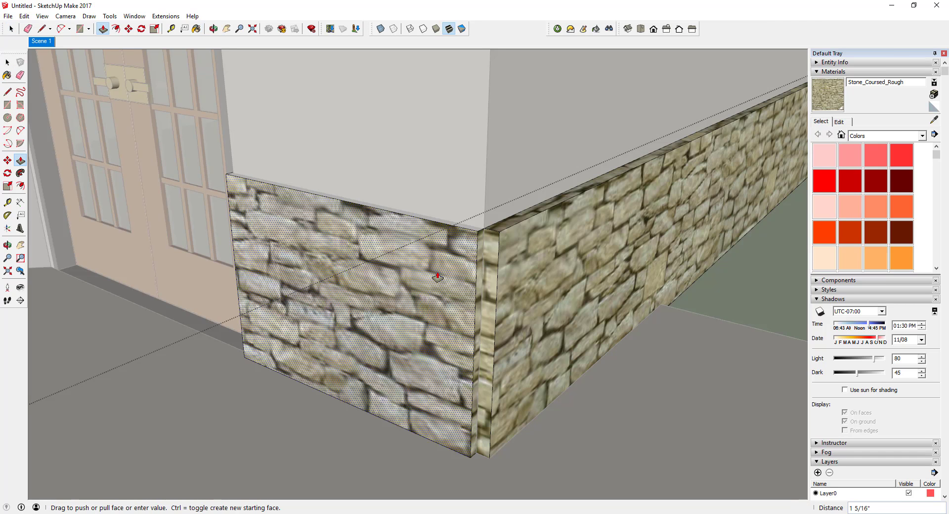
pyautogui.press('Return')
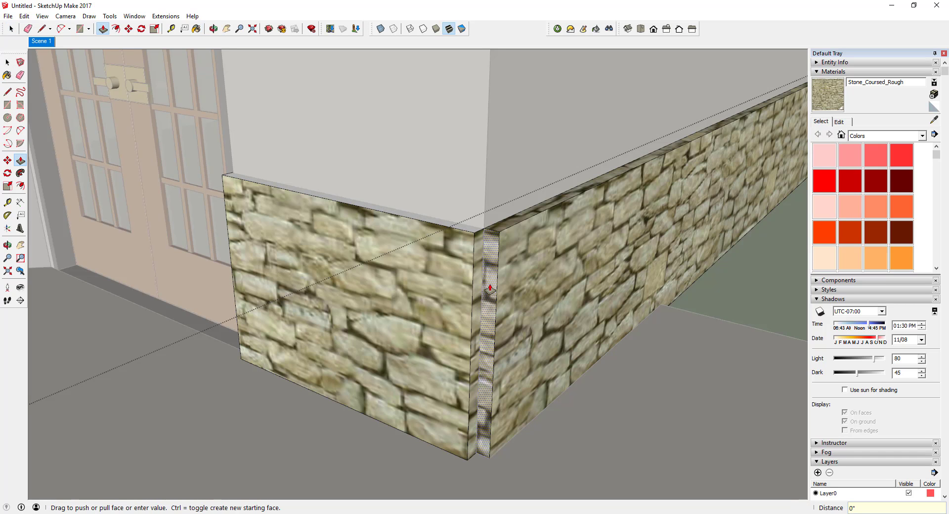
pyautogui.click(480, 283)
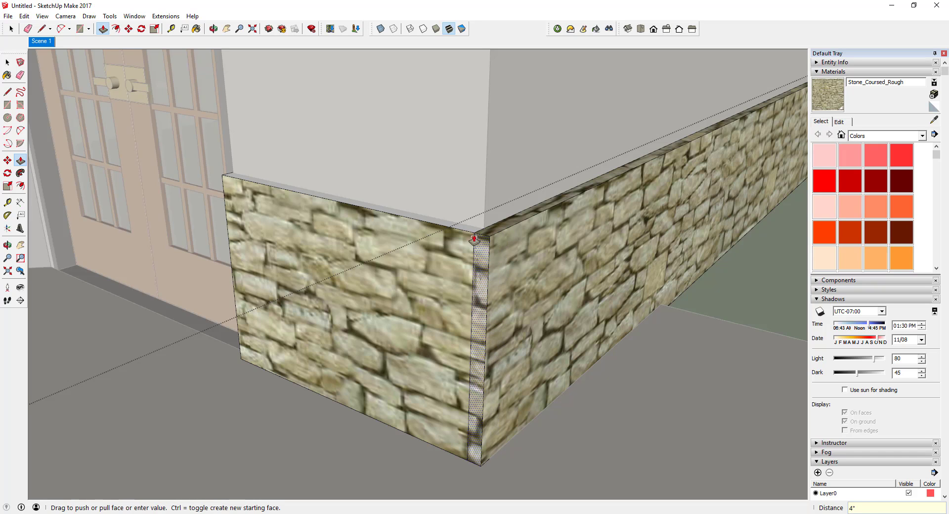
pyautogui.click(474, 239)
# Erase the vertical seam edge at the base corner and paint the new base's top face with Stone_Coursed_Rough.
pyautogui.press('space')
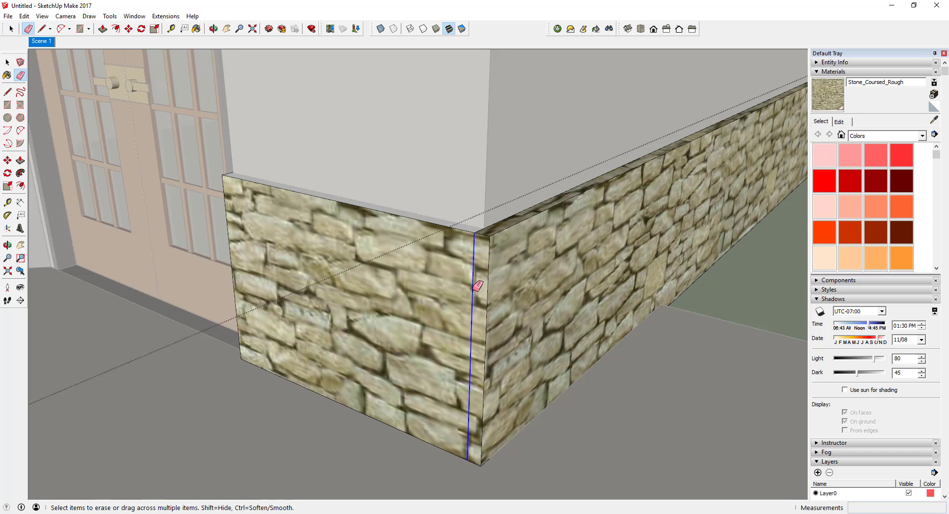
pyautogui.click(827, 94)
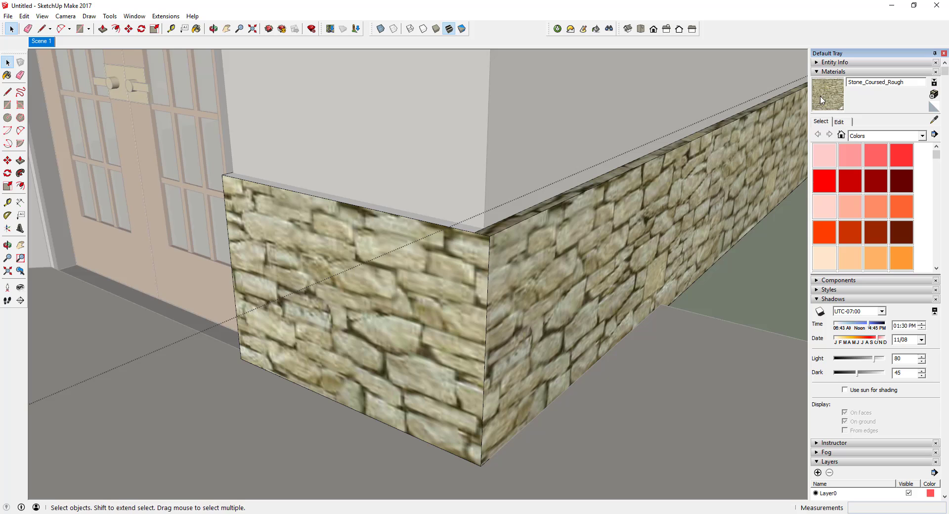
pyautogui.click(466, 223)
pyautogui.press('space')
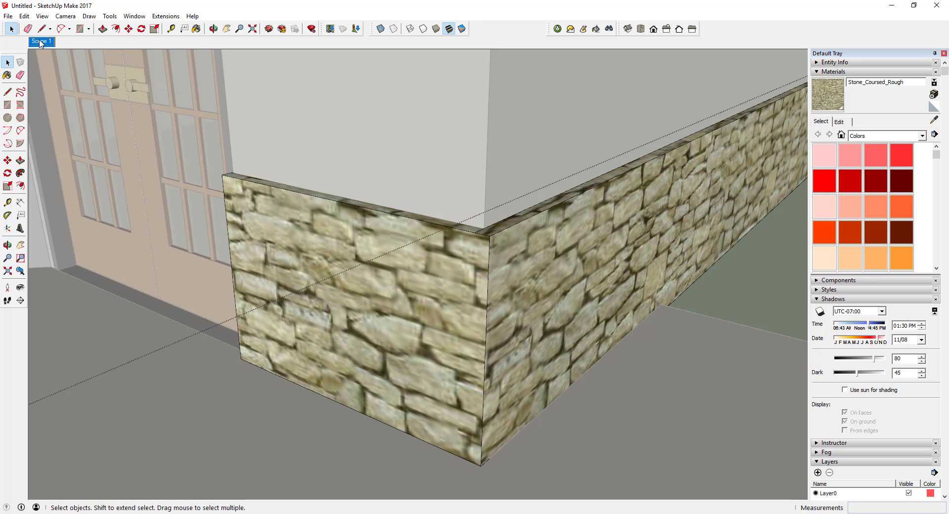
# Return to the Scene 1 camera view and shift the Twilight Render toolbar closer to its neighbouring toolbar.
pyautogui.click(40, 43)
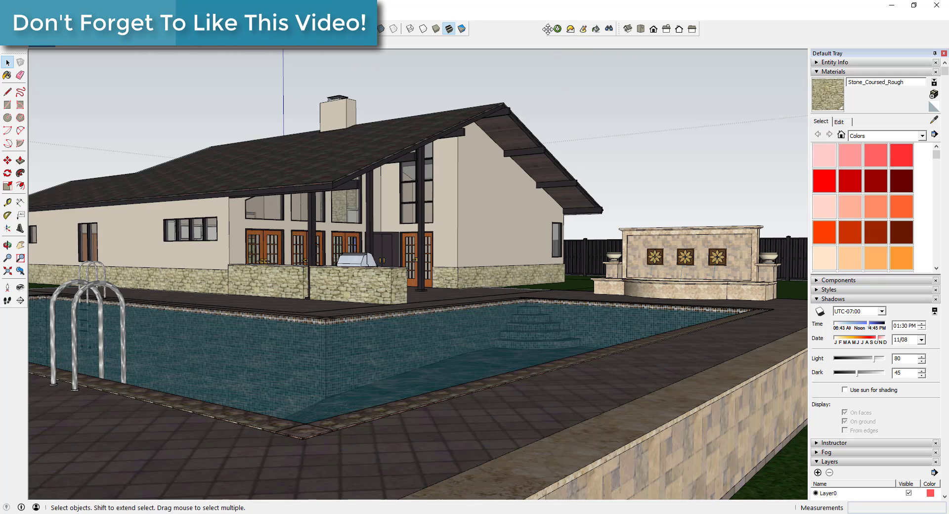
pyautogui.moveTo(547, 29); pyautogui.dragTo(508, 29)
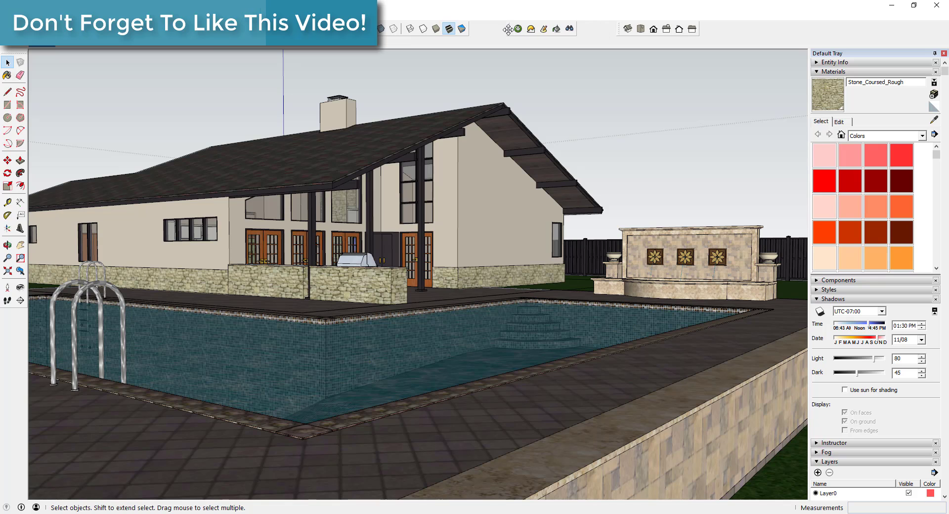
pyautogui.click(556, 29)
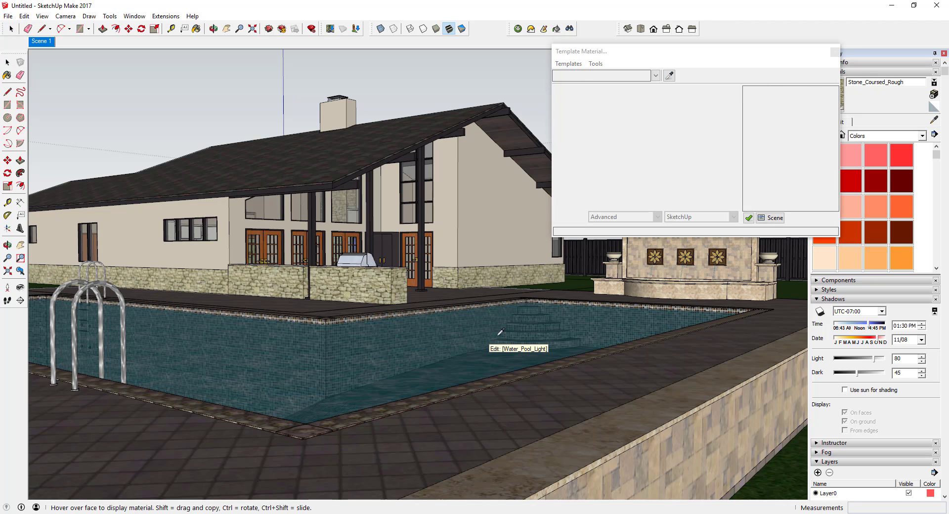
pyautogui.click(835, 51)
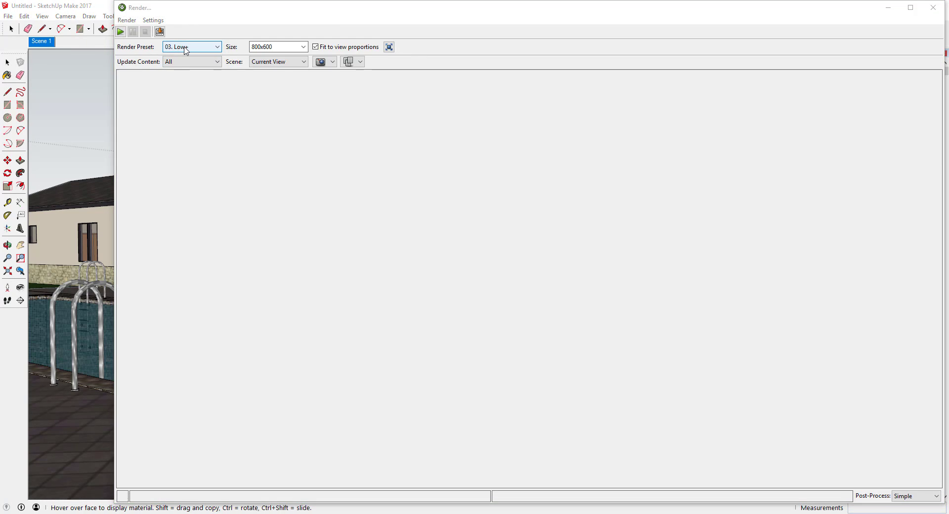
# Set the render preset to 01. Prelim, try to start the render, and go back to the model to close the open group.
pyautogui.click(185, 48)
pyautogui.click(106, 89)
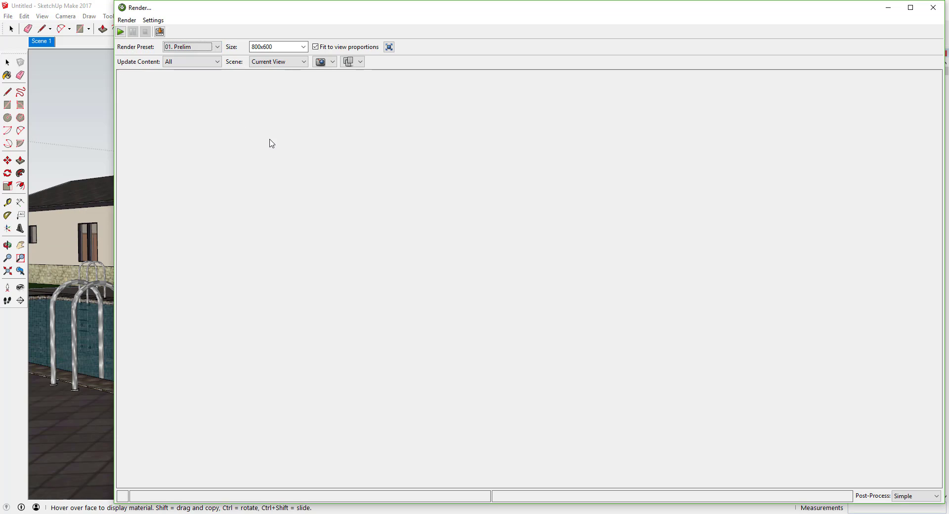
pyautogui.click(120, 33)
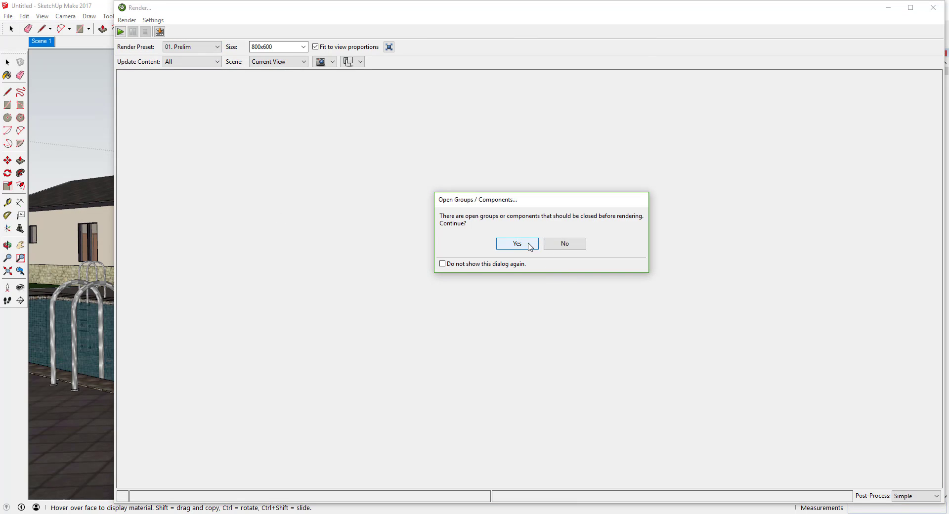
pyautogui.click(552, 247)
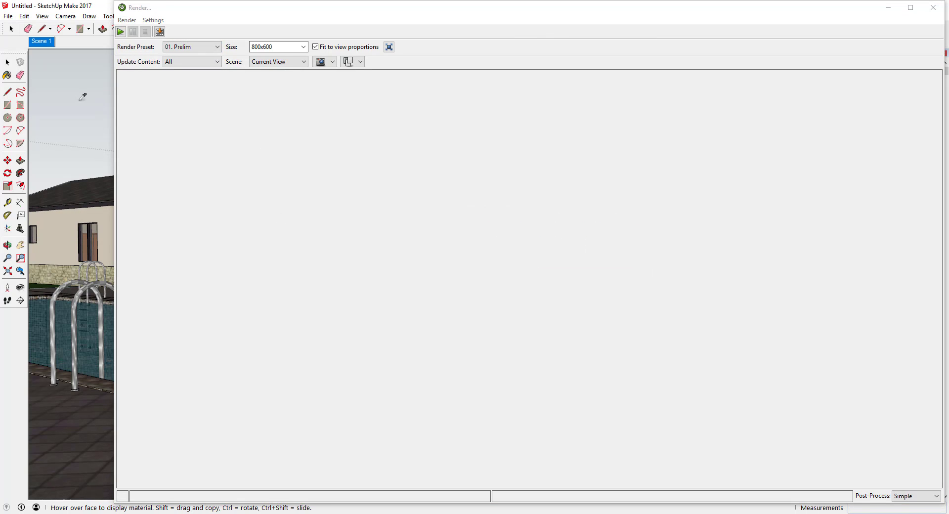
pyautogui.click(933, 7)
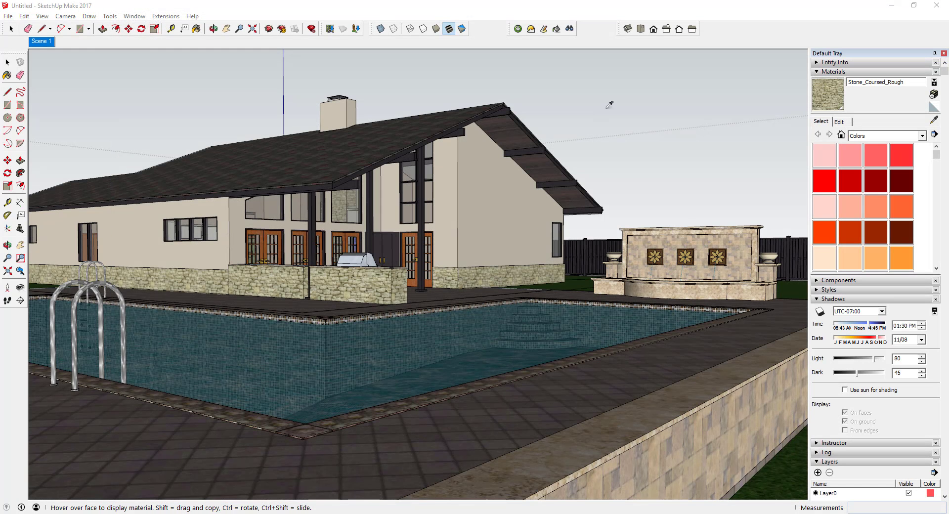
pyautogui.press('space')
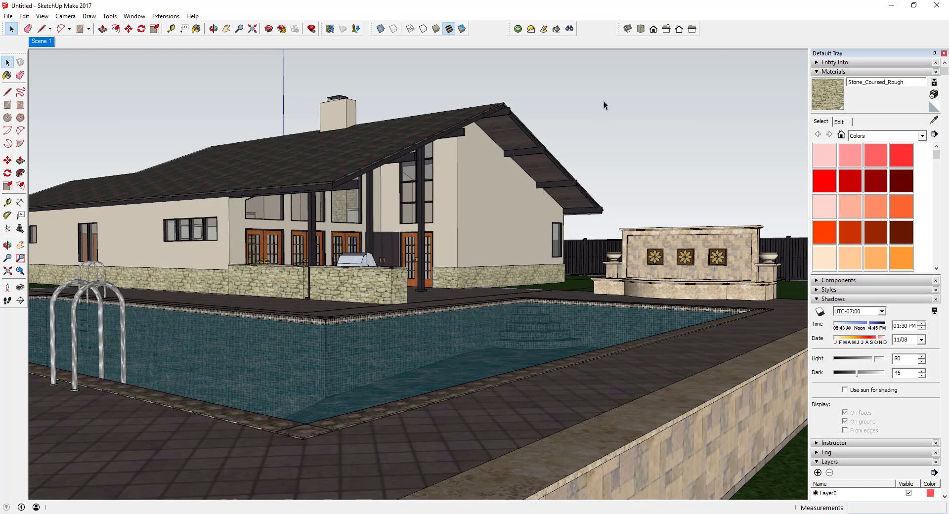
# Render the current view at 800x600 with the 01. Prelim preset and close the render without saving the image.
pyautogui.click(517, 30)
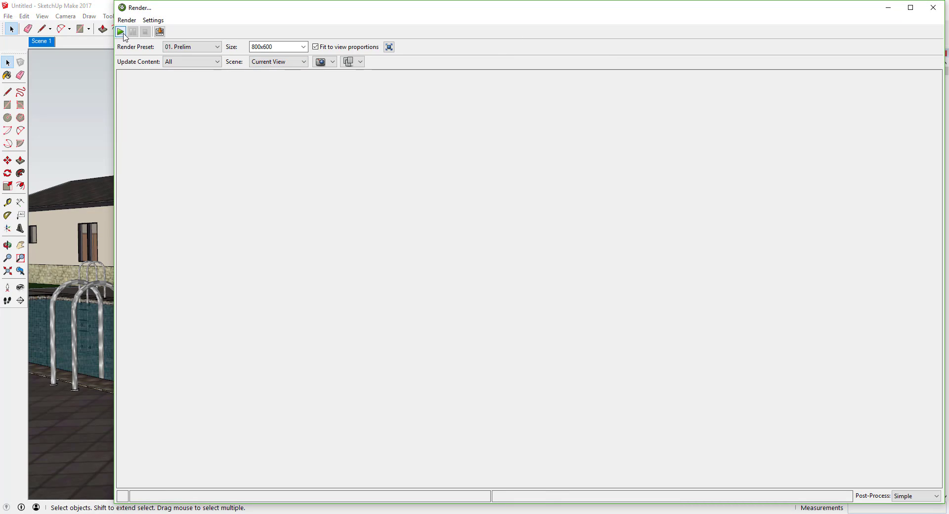
pyautogui.click(122, 31)
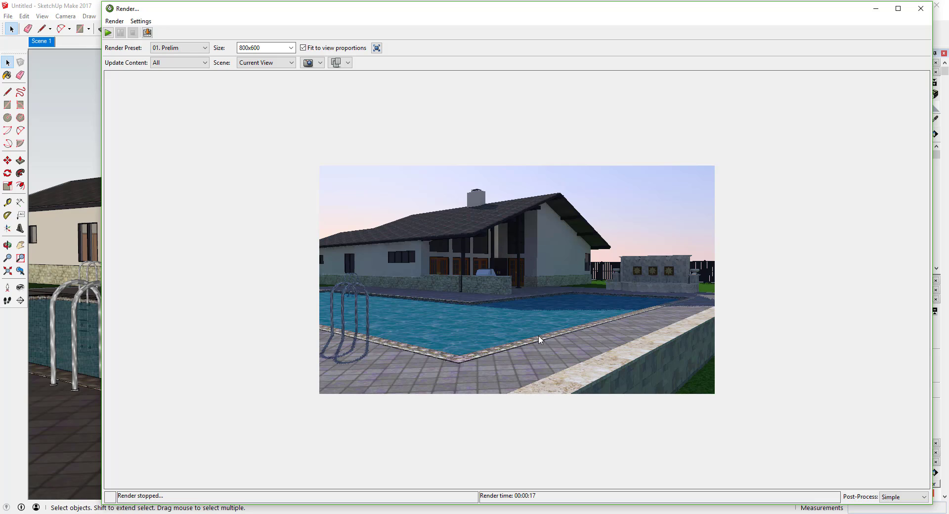
pyautogui.click(921, 8)
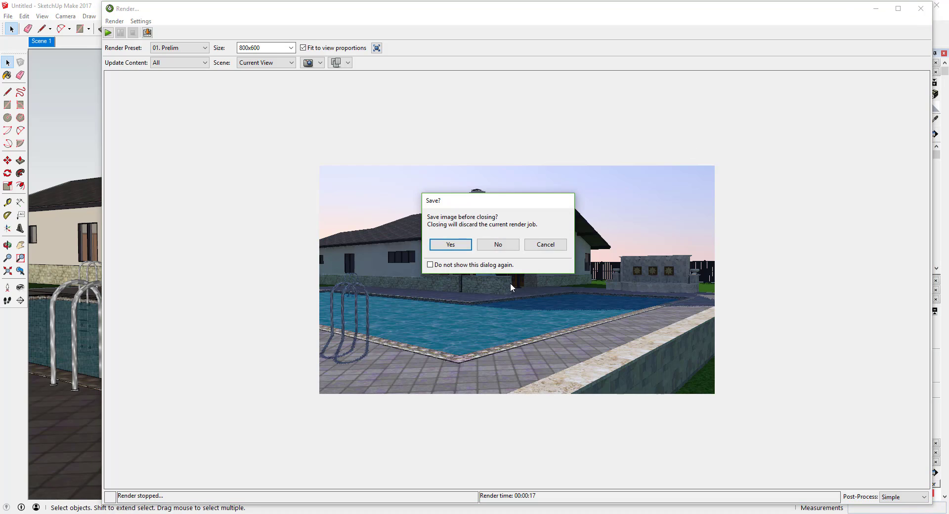
pyautogui.click(494, 247)
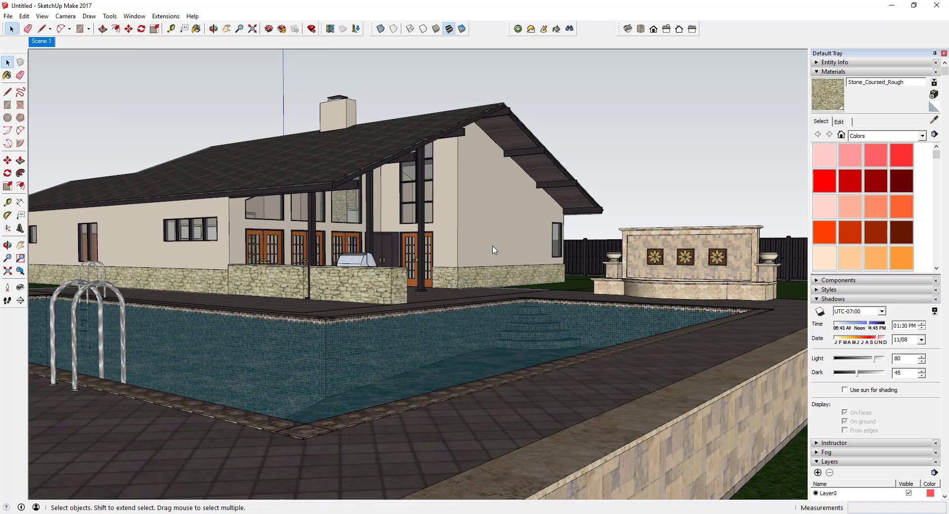
# Open the Twilight Material Editor and sample the pool's Water_Pool_Light material for editing.
pyautogui.click(556, 30)
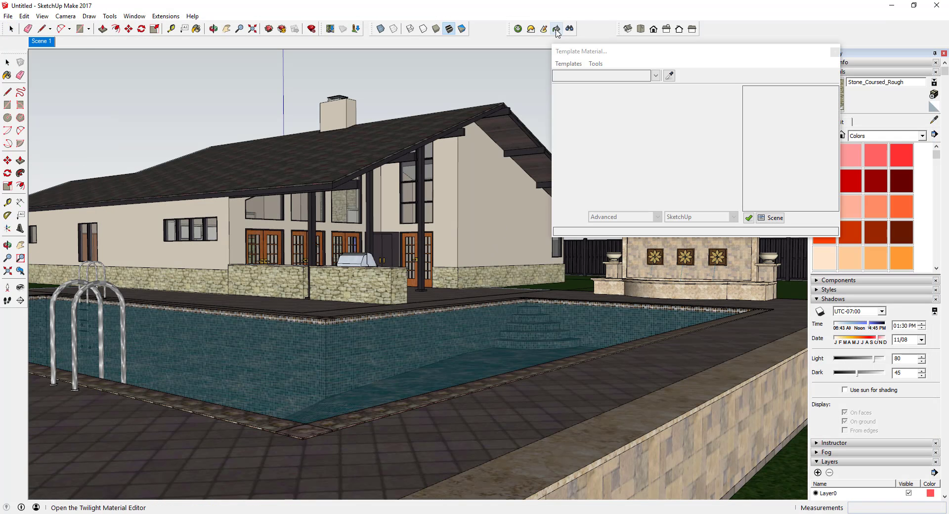
pyautogui.click(669, 76)
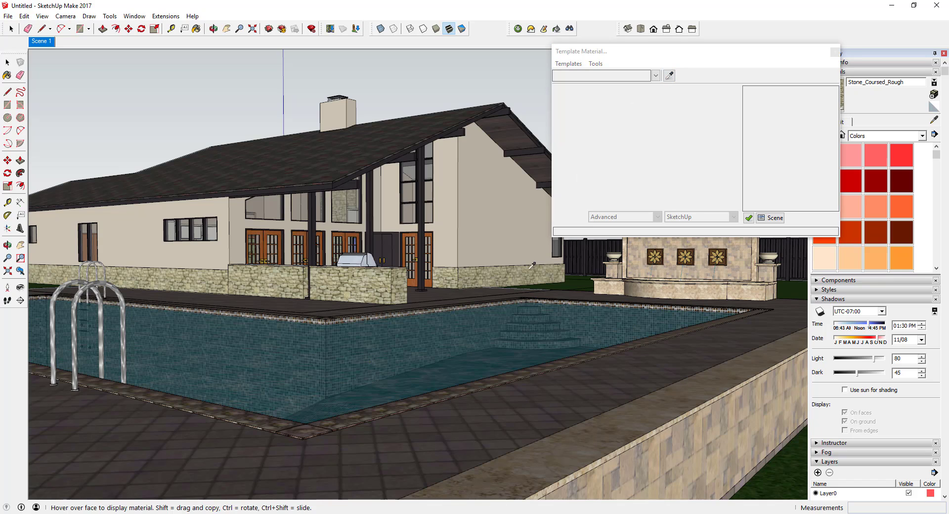
pyautogui.click(440, 355)
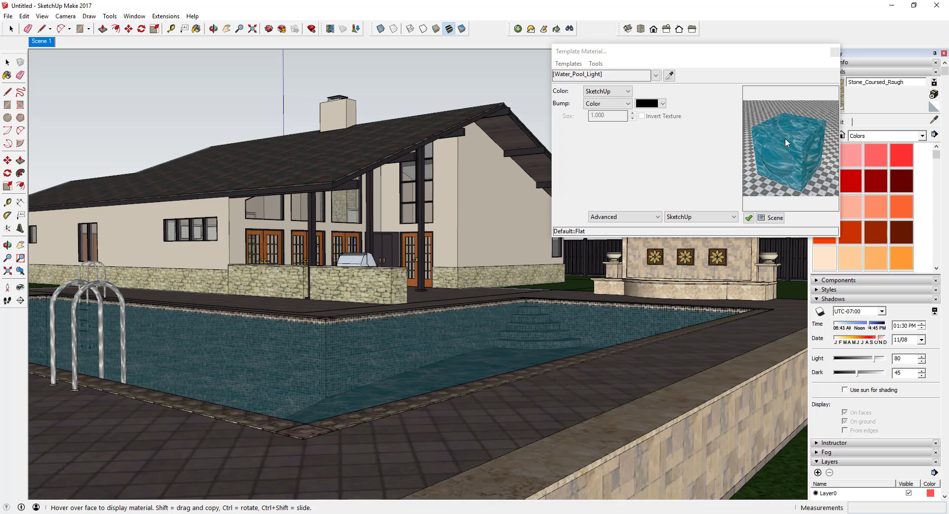
# Apply the Liquid Water template to Water_Pool_Light, refresh its preview, and set the bump source to SketchUp.
pyautogui.click(568, 63)
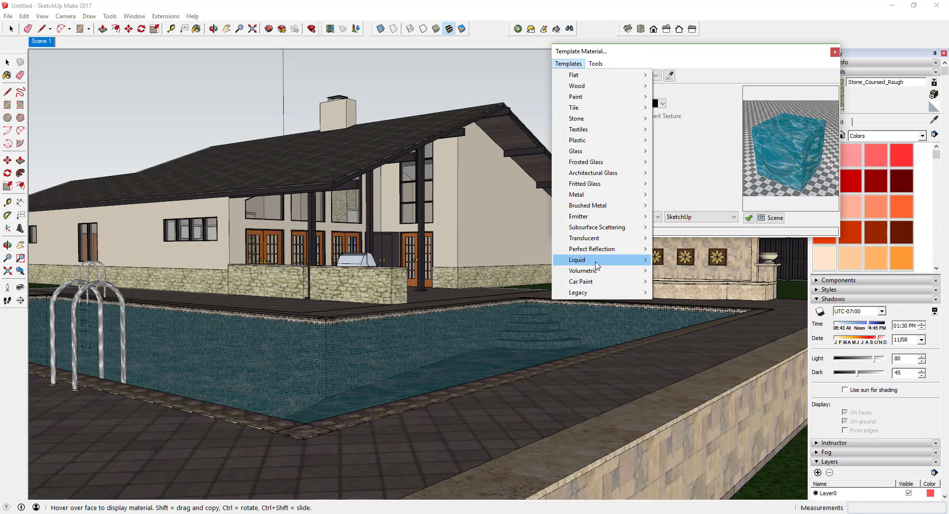
pyautogui.moveTo(596, 262)
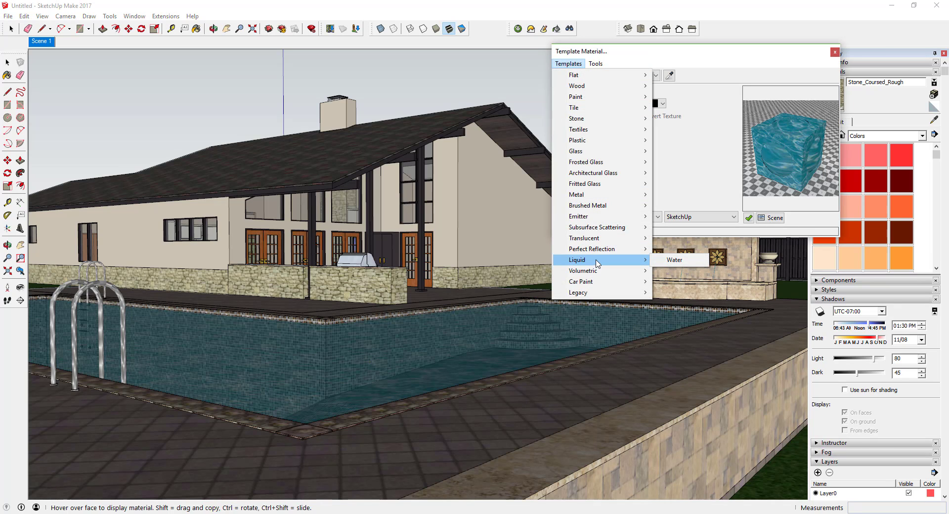
pyautogui.click(673, 260)
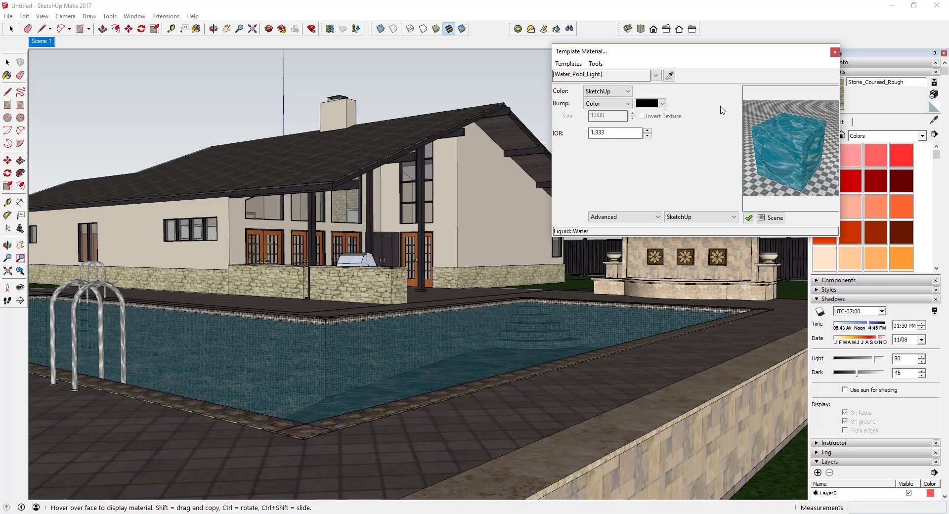
pyautogui.click(800, 143)
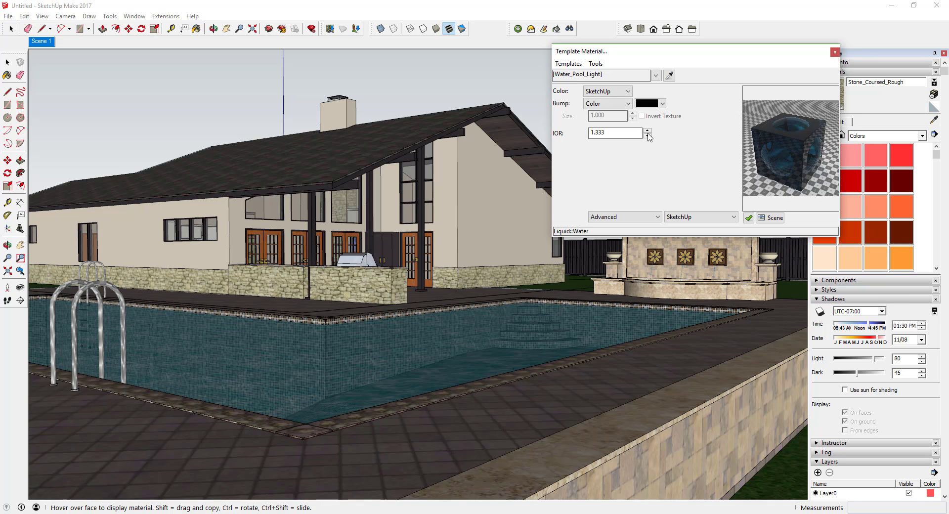
pyautogui.click(627, 103)
pyautogui.click(602, 115)
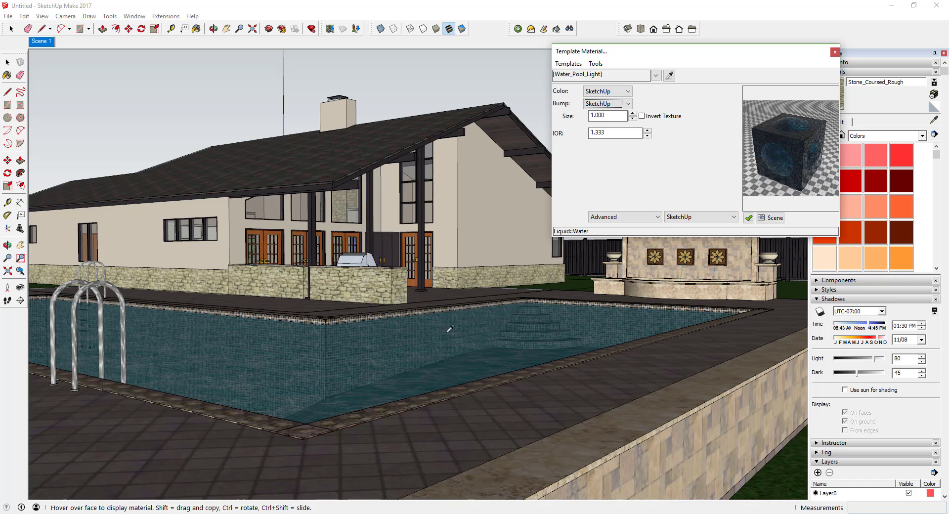
# Examine the advanced options and the SketchUp texture and alpha settings of the pool water material.
pyautogui.click(643, 218)
pyautogui.click(580, 229)
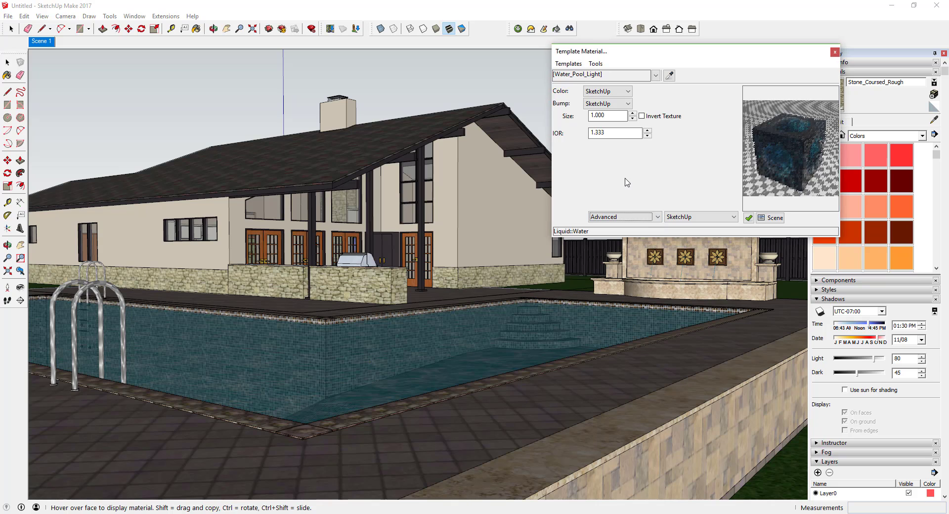
pyautogui.click(685, 216)
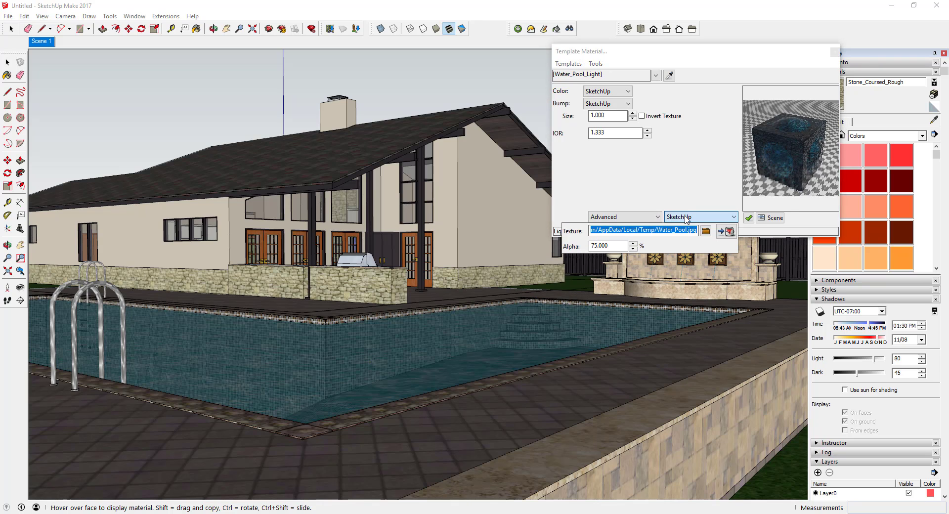
pyautogui.press('Tab')
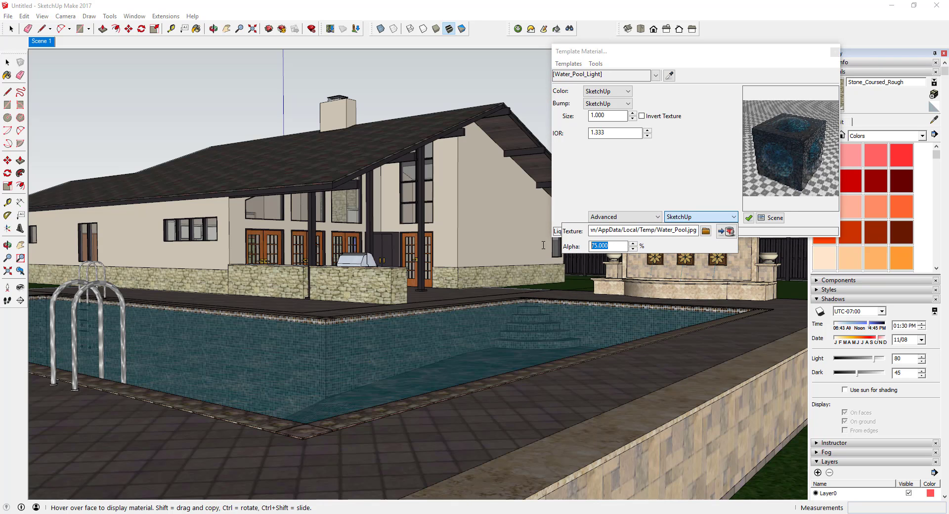
pyautogui.click(675, 198)
# Switch the water material's color source to Color and pick pure white at full brightness in the HSV picker.
pyautogui.click(608, 91)
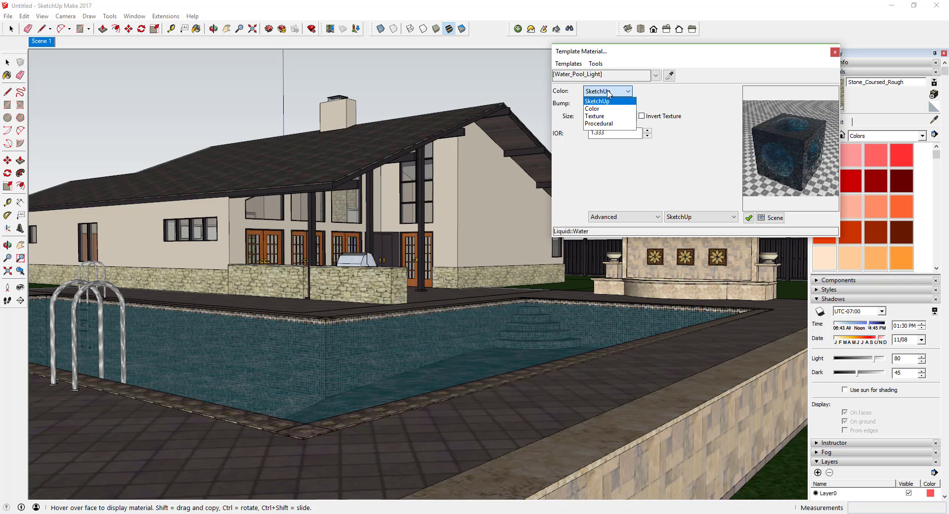
pyautogui.click(599, 109)
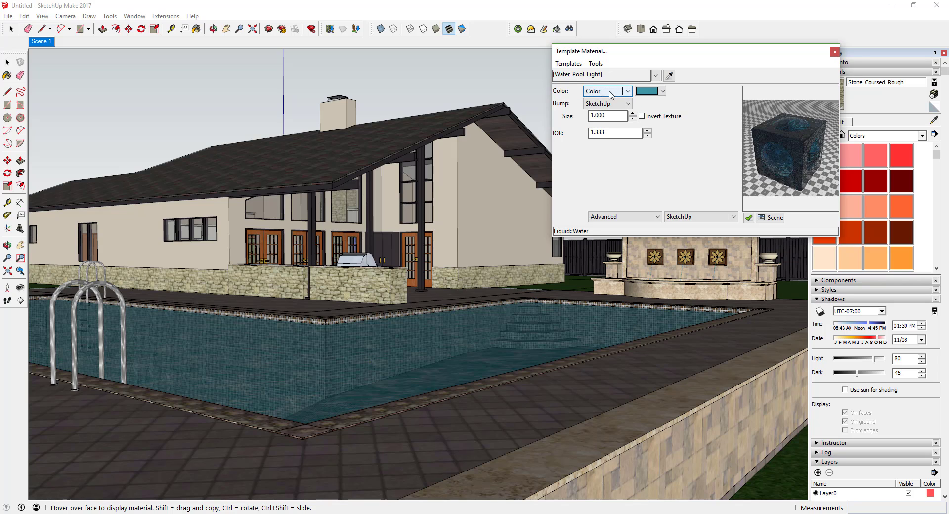
pyautogui.click(661, 91)
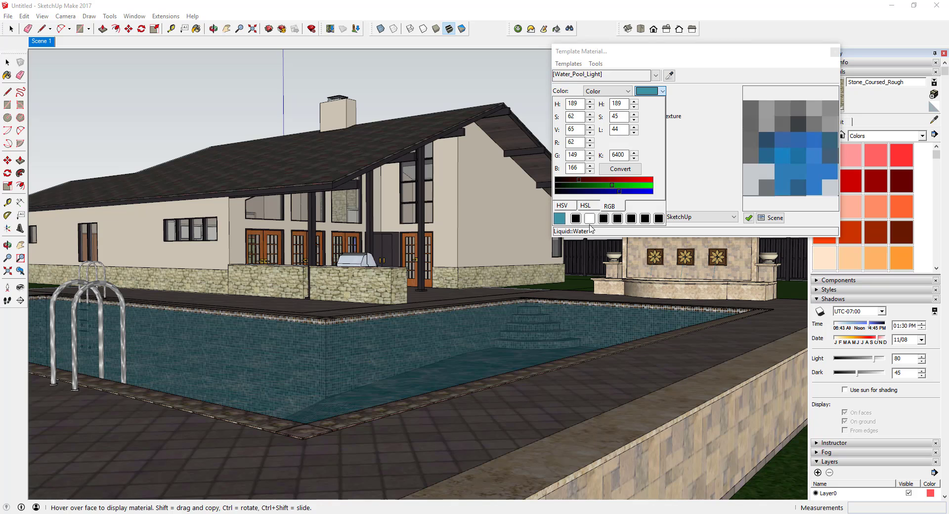
pyautogui.click(564, 206)
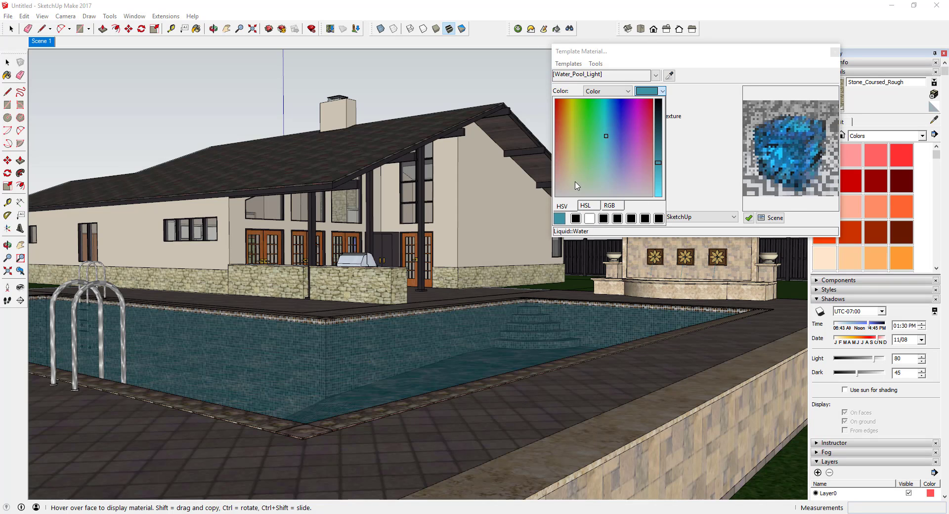
pyautogui.moveTo(570, 187); pyautogui.dragTo(557, 198)
pyautogui.moveTo(659, 164); pyautogui.dragTo(657, 206)
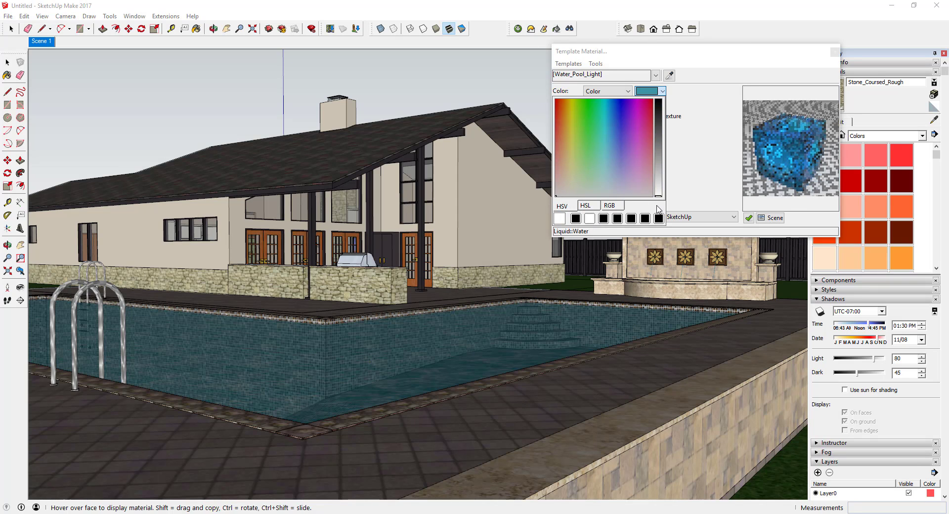
# Check the water color's HSL and RGB modes, return to HSV, and apply the white swatch.
pyautogui.click(586, 205)
pyautogui.click(609, 205)
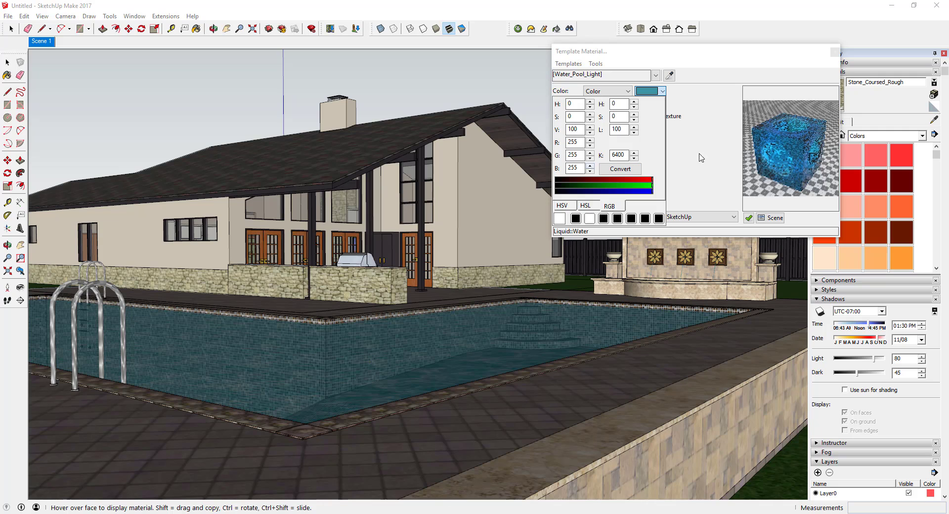
pyautogui.click(563, 205)
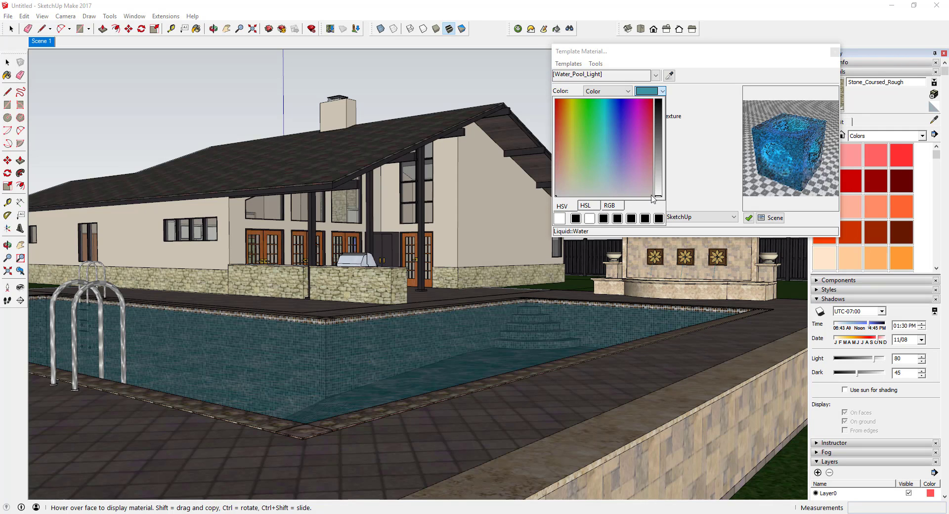
pyautogui.click(593, 220)
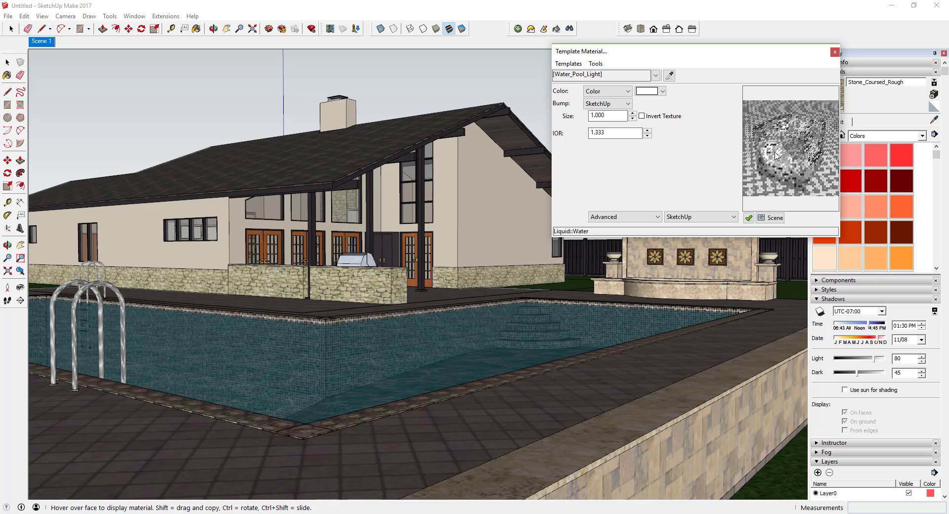
# Set the pool water material's SketchUp alpha to 3% and close the material editor.
pyautogui.click(727, 218)
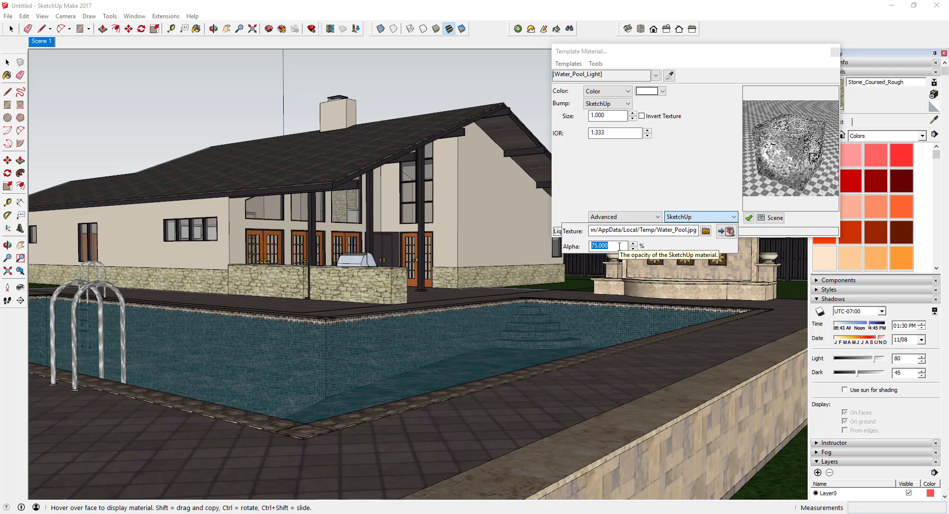
pyautogui.write('3')
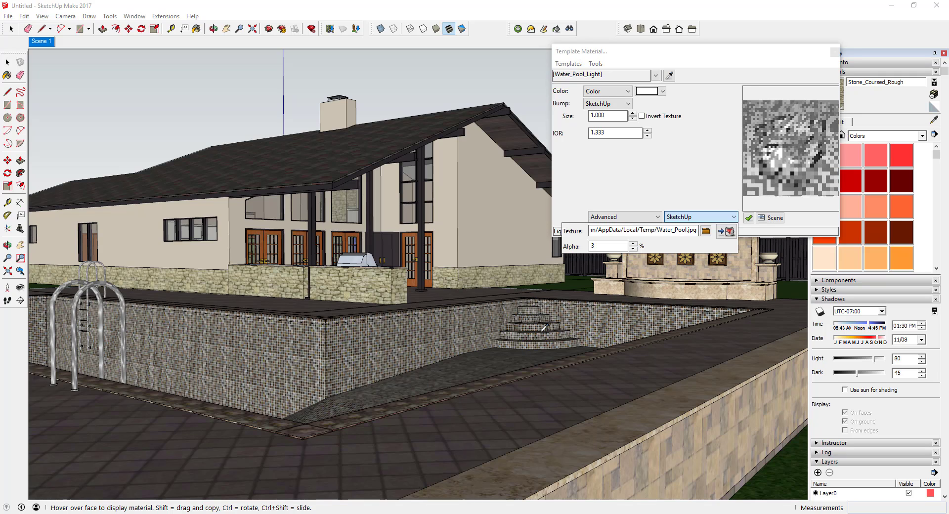
pyautogui.click(695, 220)
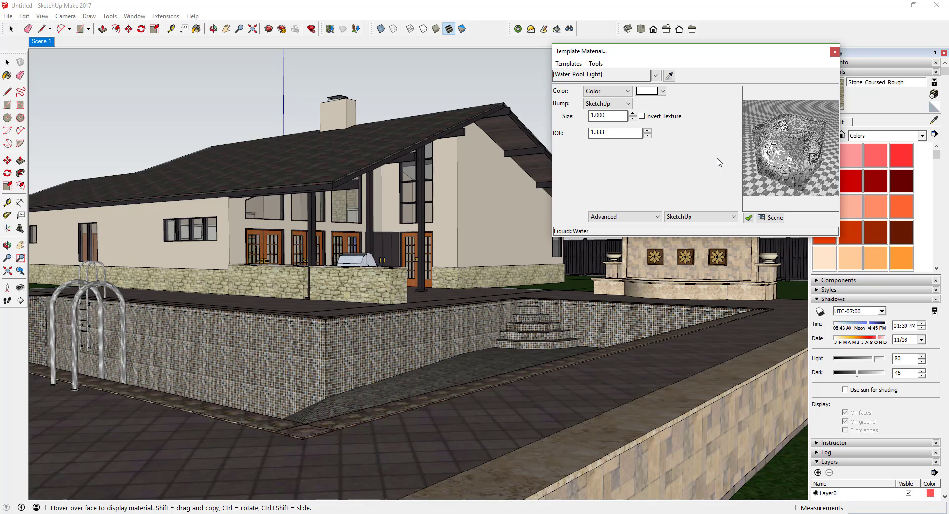
pyautogui.click(834, 52)
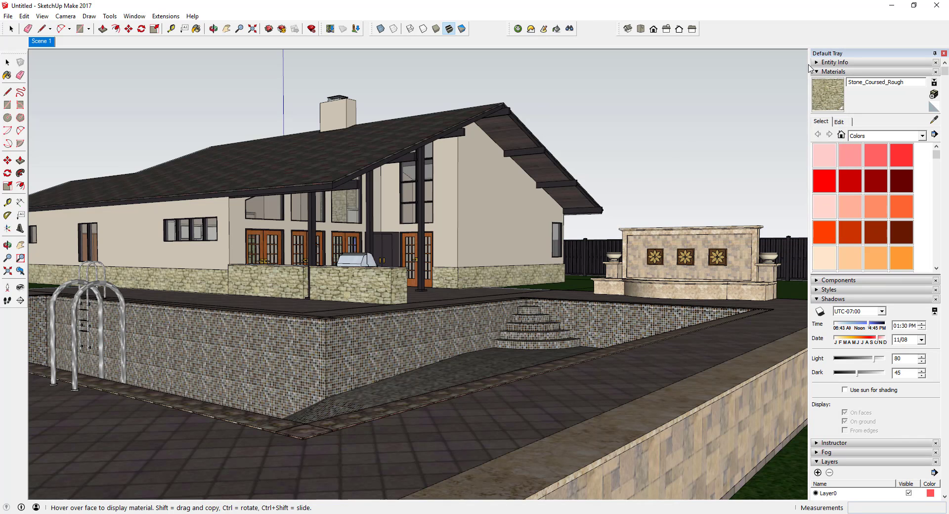
# Run a 500x500 test render of the current view with the 01. Prelim preset and close it without saving.
pyautogui.click(518, 29)
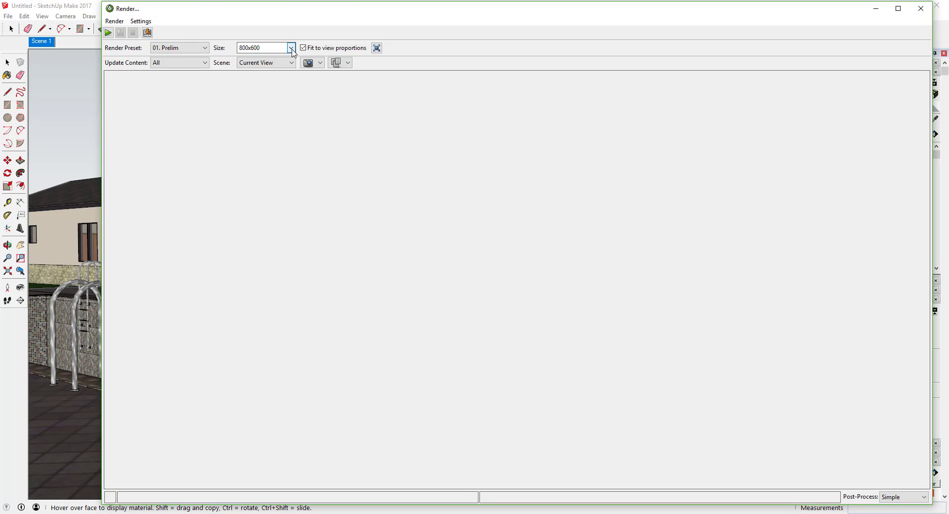
pyautogui.click(291, 48)
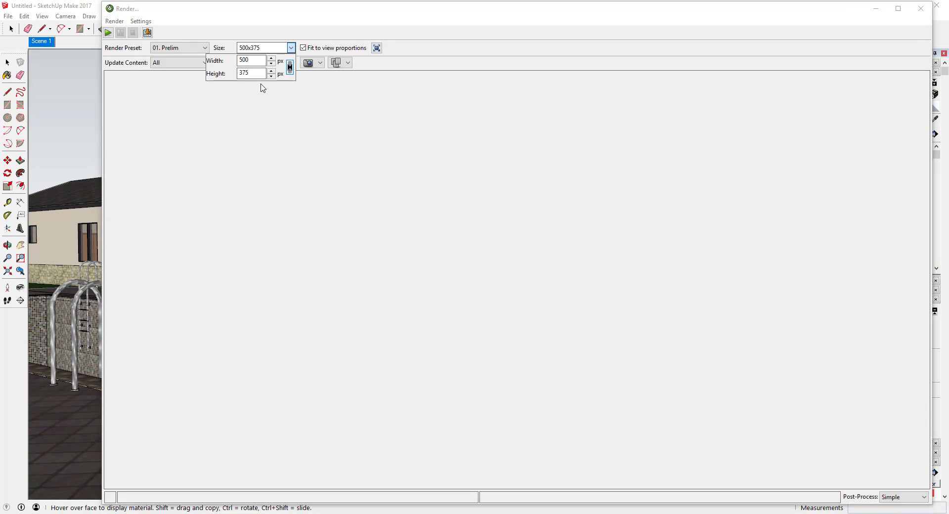
pyautogui.press('Tab')
pyautogui.write('500')
pyautogui.press('Return')
pyautogui.click(109, 33)
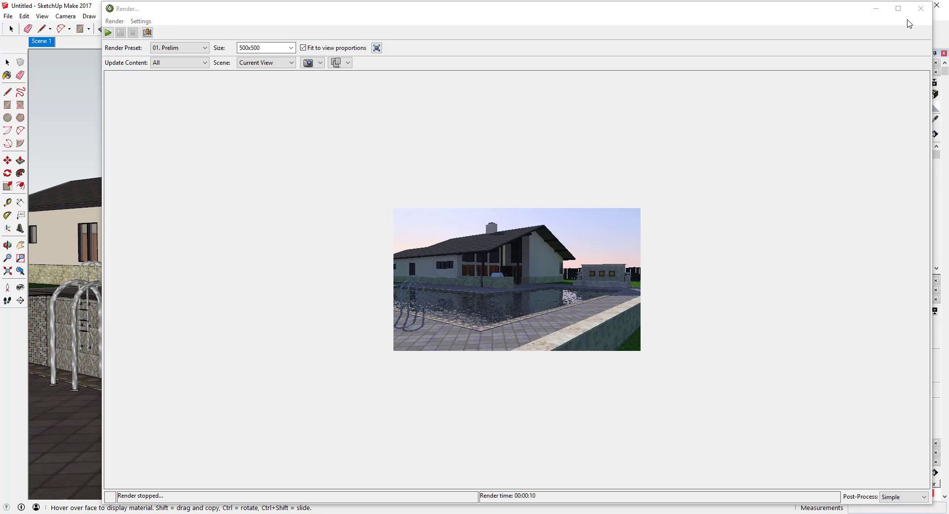
pyautogui.click(920, 8)
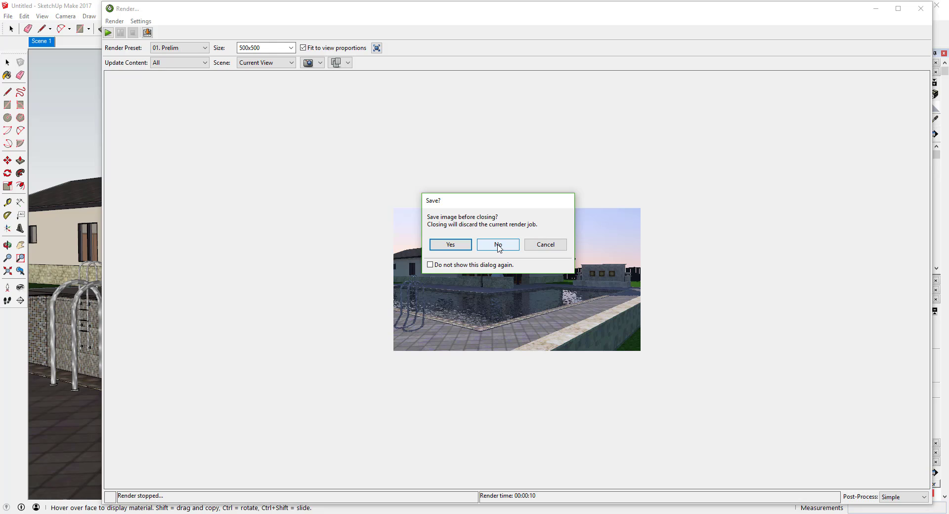
pyautogui.click(498, 246)
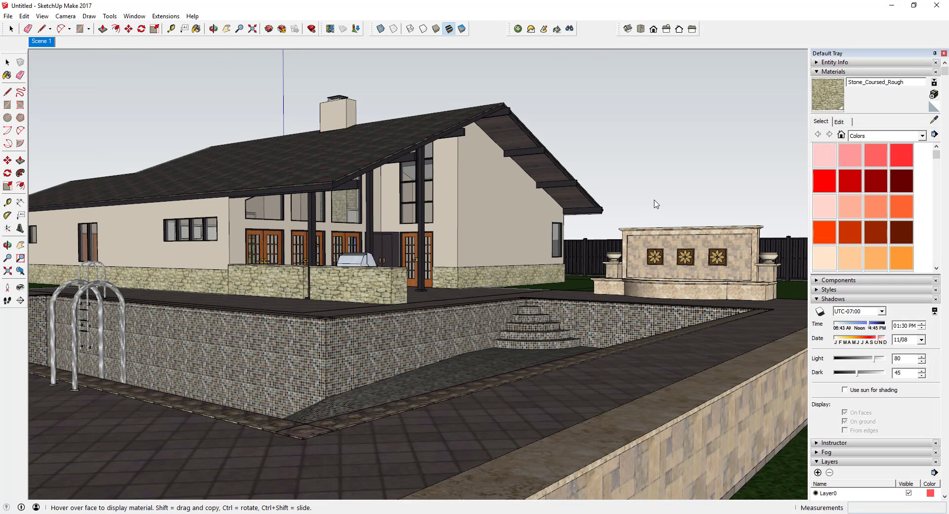
# Sample the house window's Translucent_Glass_Gray material in the Twilight Material Editor and apply the Common Glass template.
pyautogui.click(669, 76)
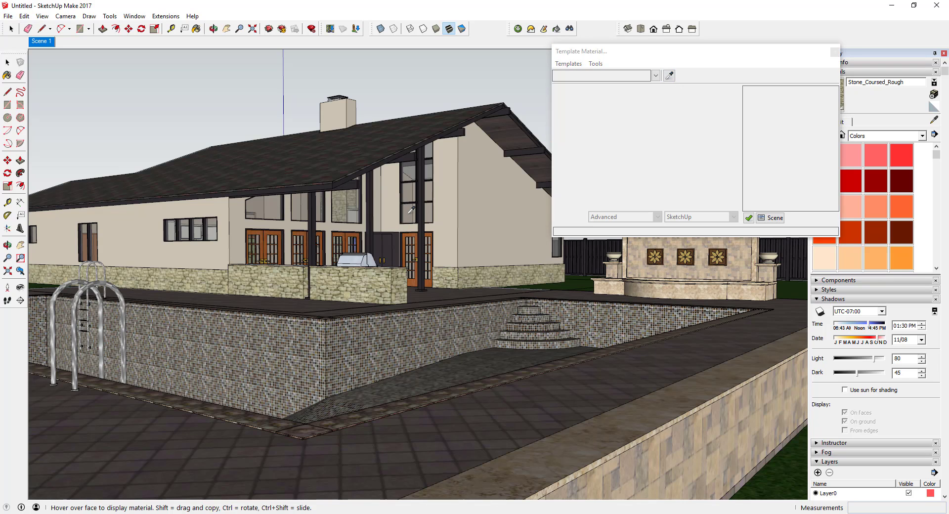
pyautogui.click(409, 211)
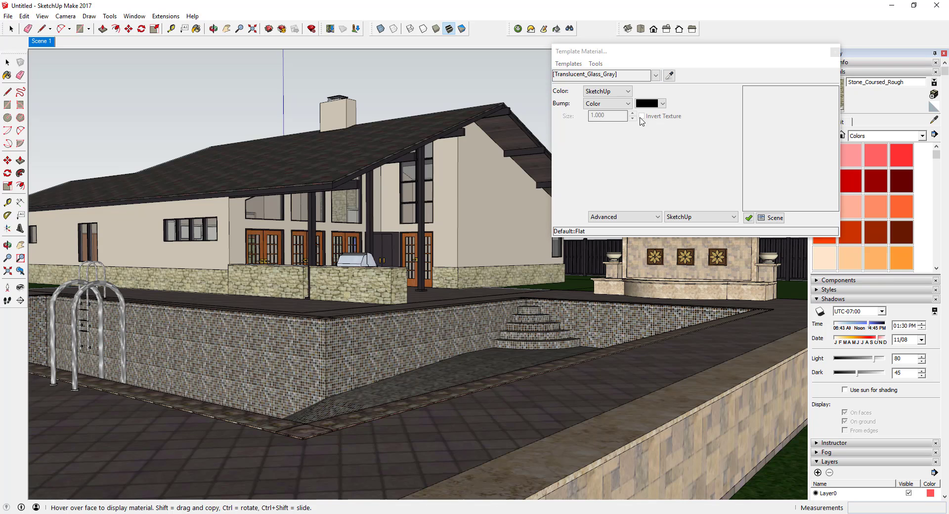
pyautogui.click(566, 64)
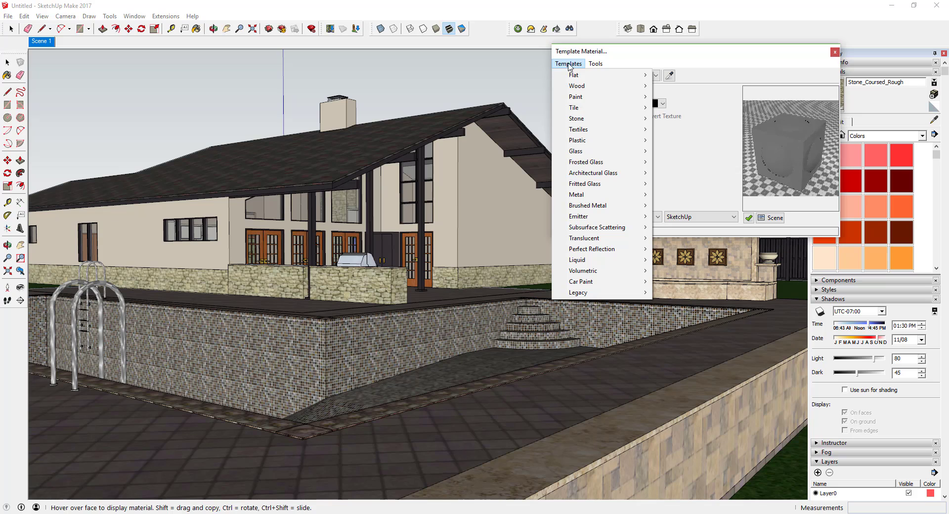
pyautogui.moveTo(581, 153)
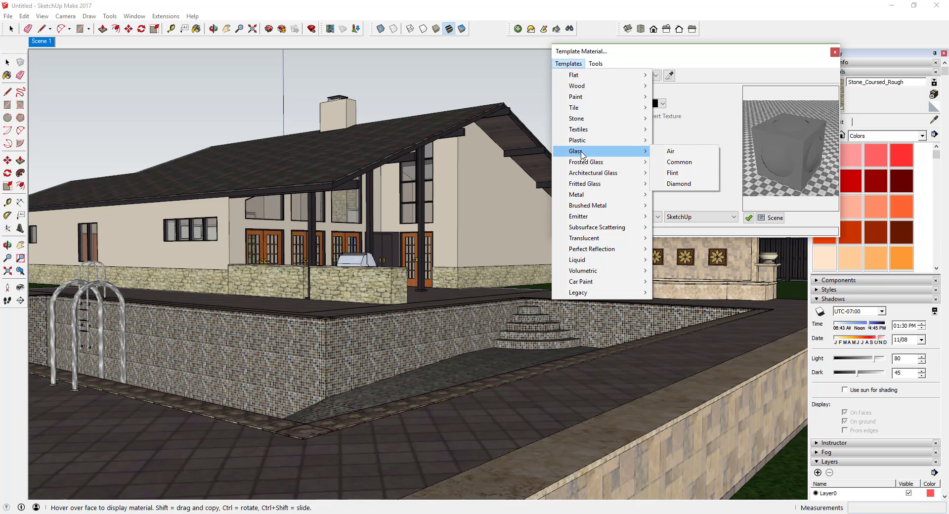
pyautogui.click(672, 163)
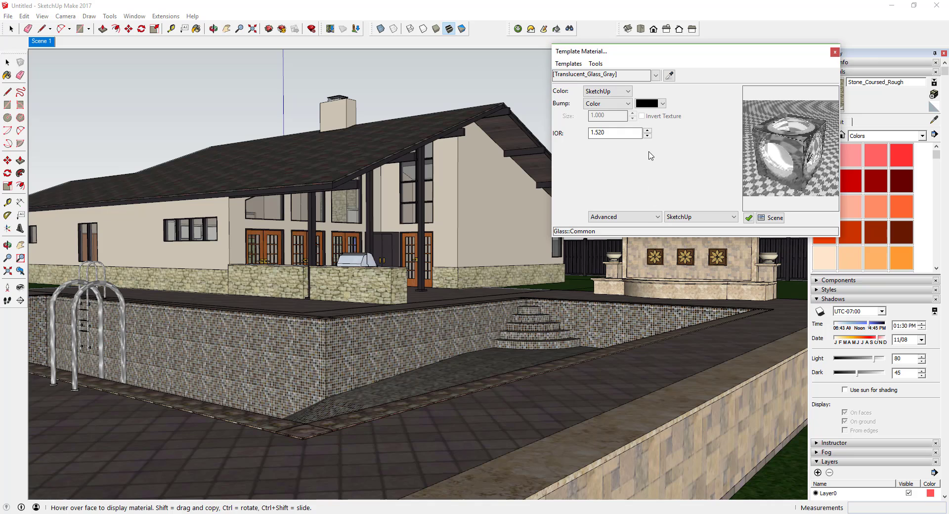
# Set the window glass material's bump source to SketchUp and its color source to Color with the white swatch.
pyautogui.click(623, 105)
pyautogui.click(612, 115)
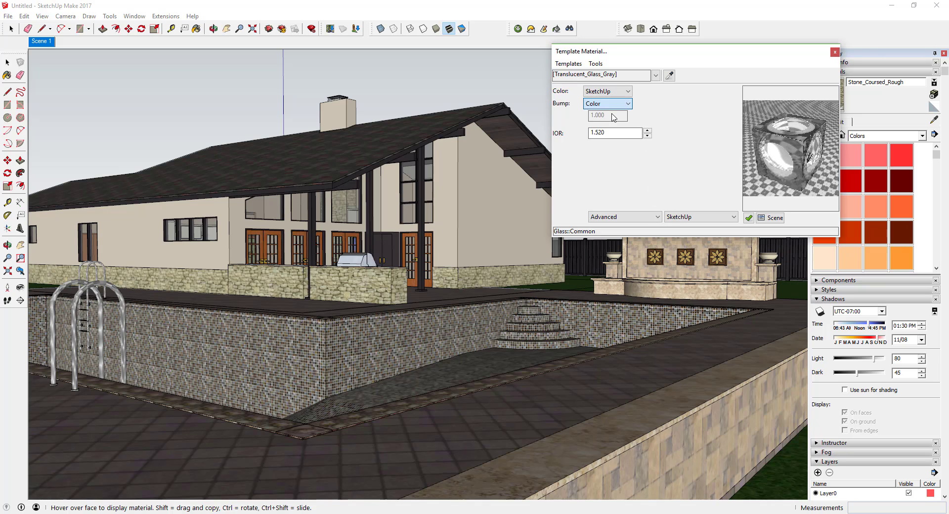
pyautogui.click(607, 91)
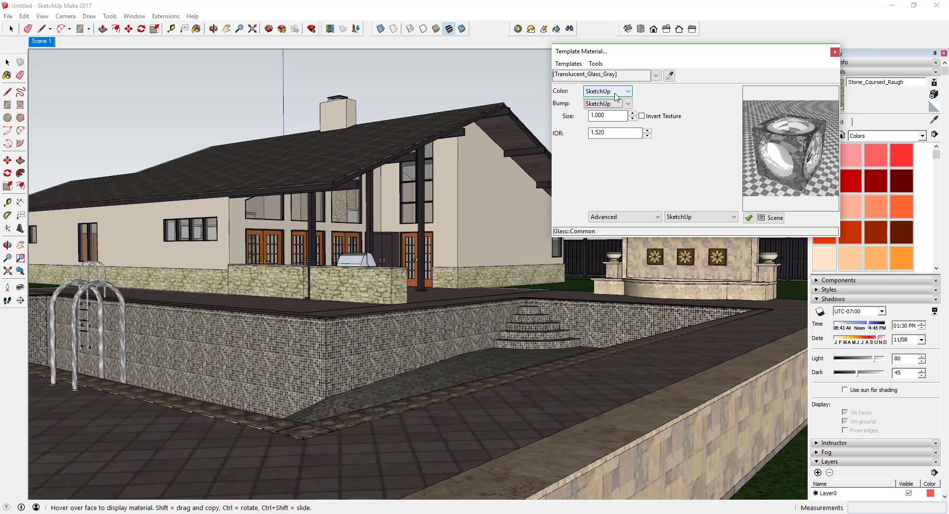
pyautogui.click(613, 105)
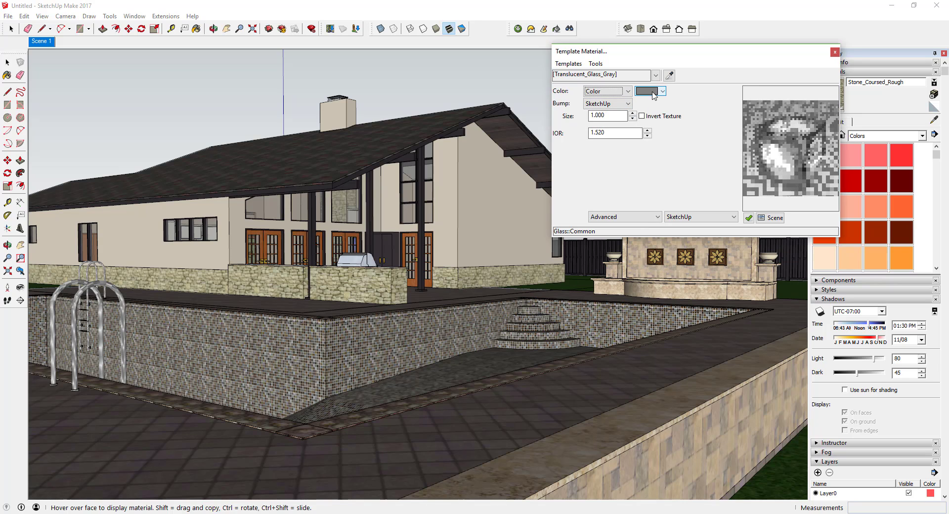
pyautogui.click(662, 90)
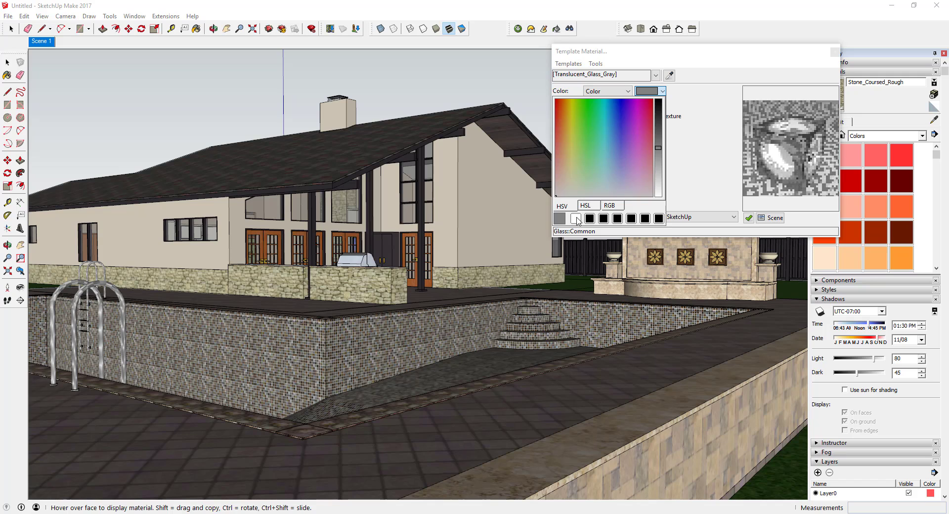
pyautogui.click(576, 220)
pyautogui.click(694, 179)
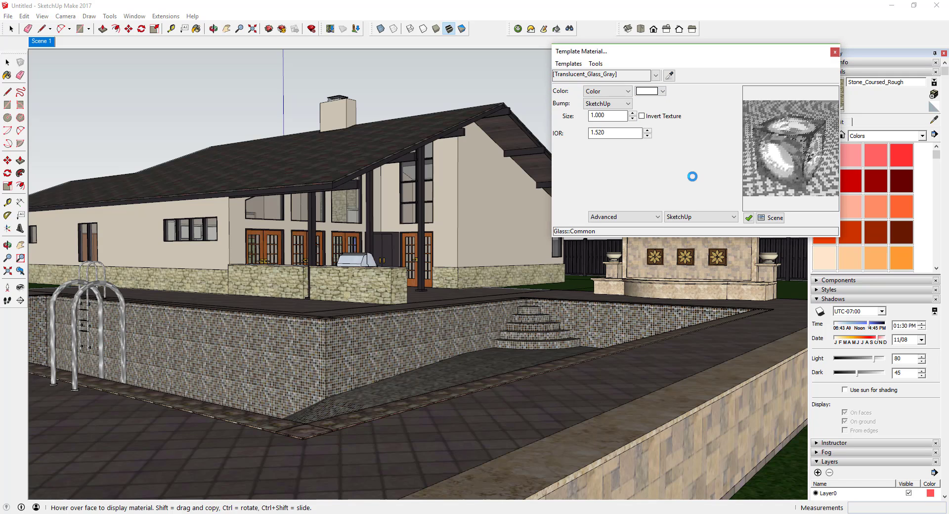
# Check the window glass's advanced options, set its SketchUp alpha to 2%, and close the material editor.
pyautogui.click(634, 219)
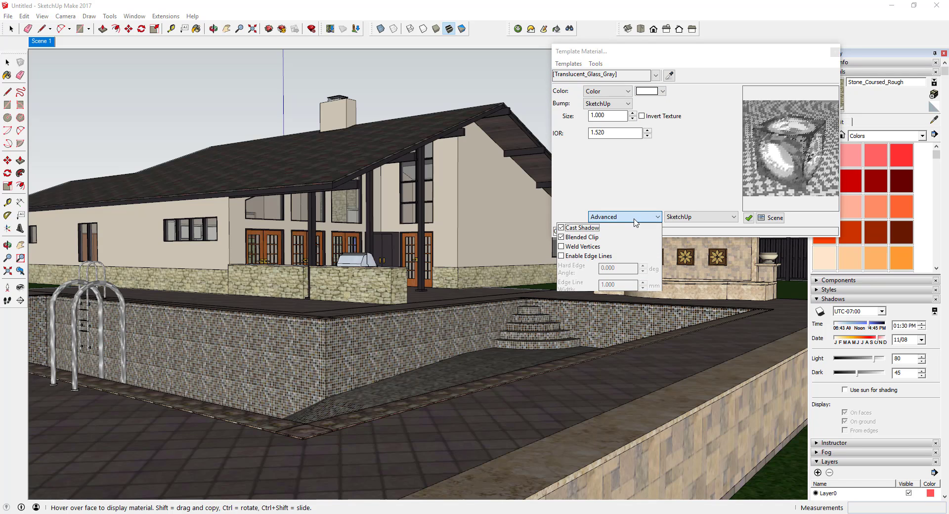
pyautogui.click(643, 184)
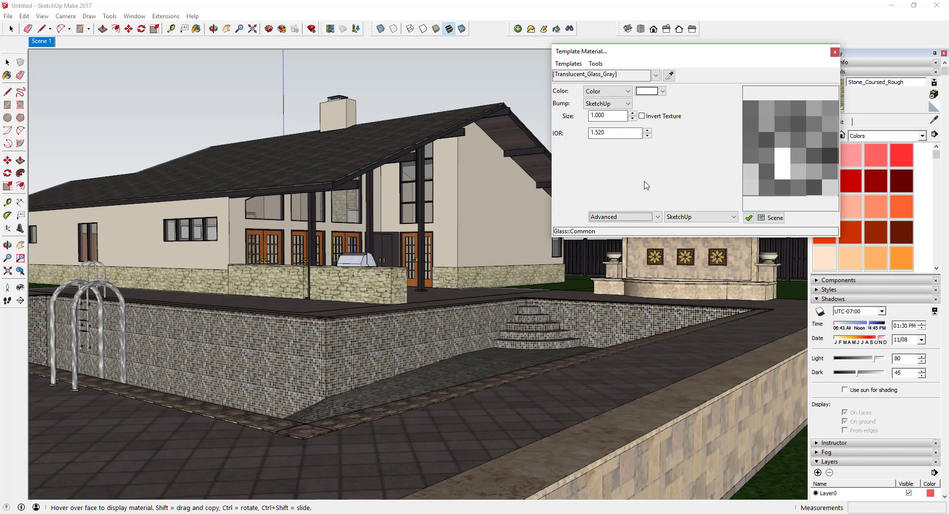
pyautogui.click(707, 220)
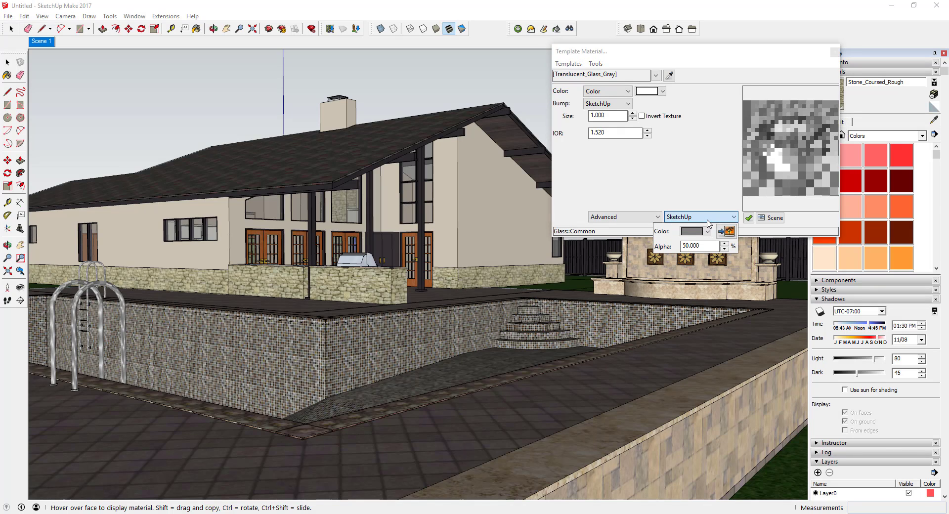
pyautogui.moveTo(704, 247); pyautogui.dragTo(649, 250)
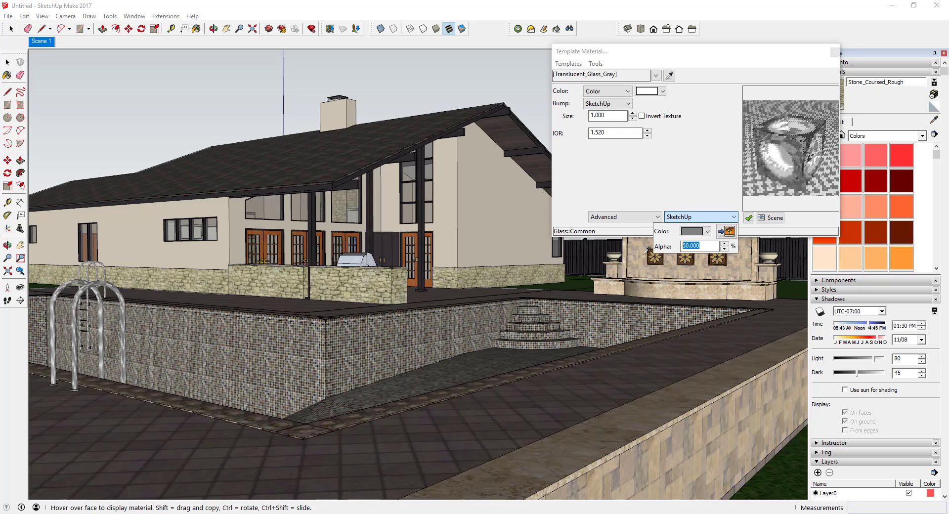
pyautogui.write('2')
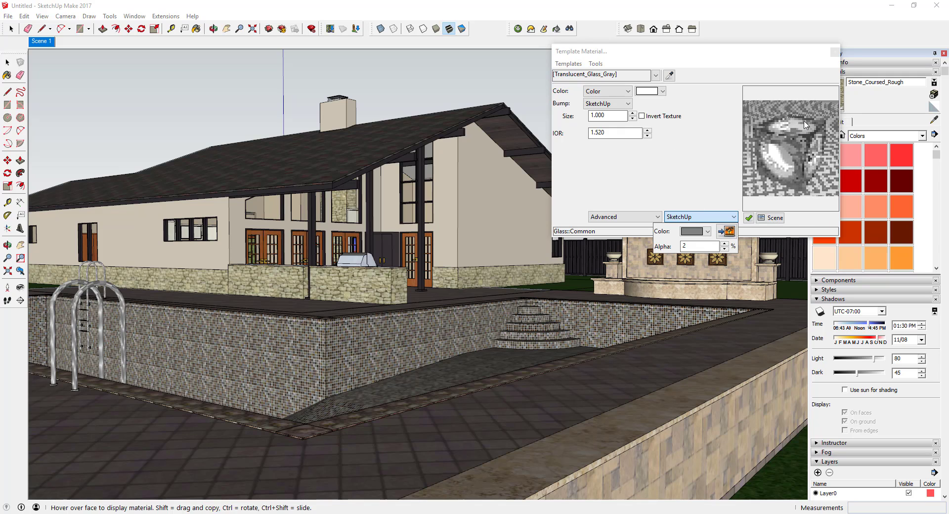
pyautogui.click(706, 150)
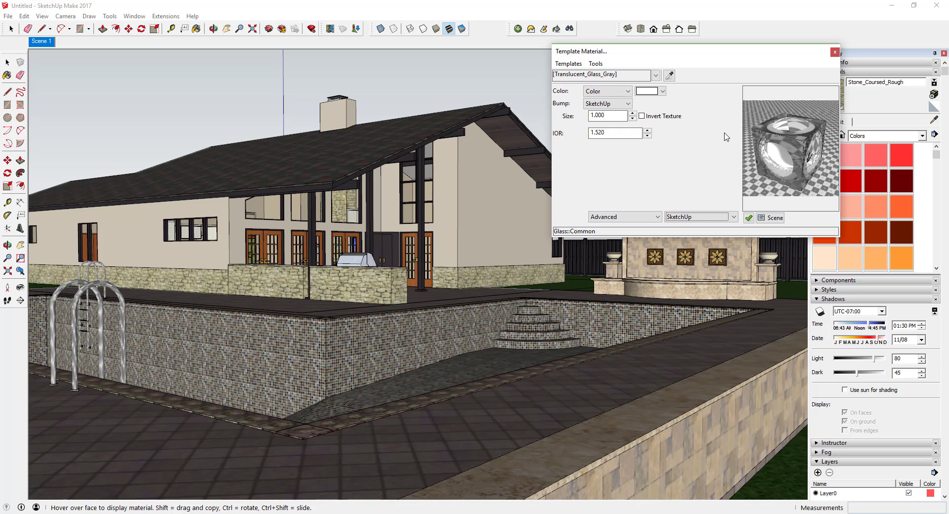
pyautogui.click(834, 52)
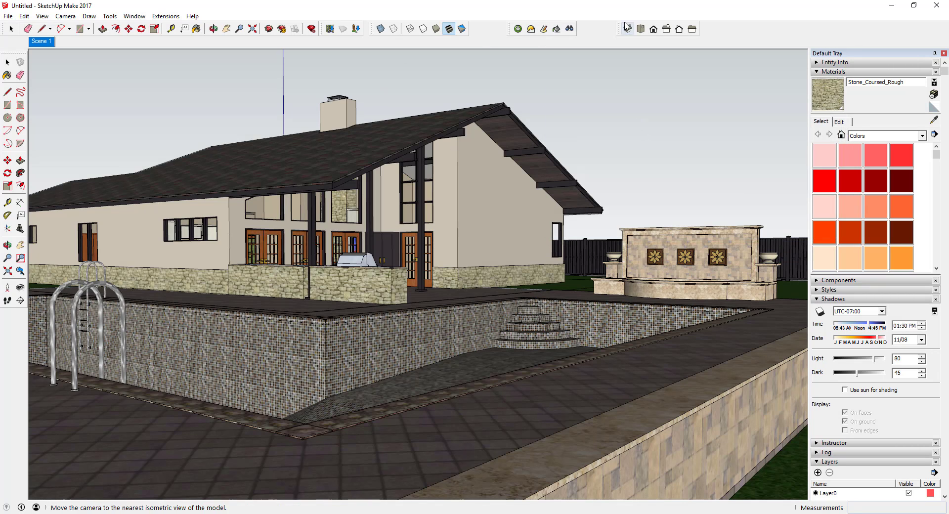
# Rerun the 500x500 Prelim test render to check the window glass, and discard the image.
pyautogui.click(518, 28)
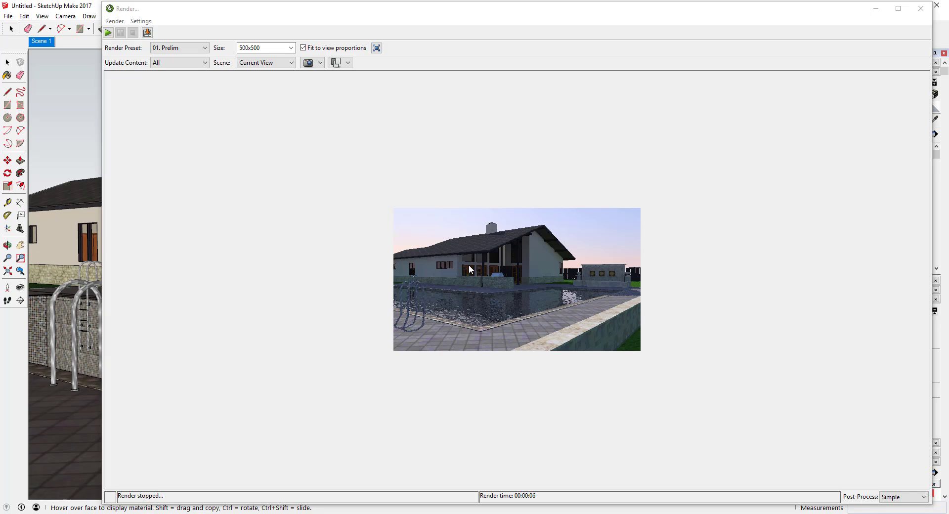
pyautogui.click(920, 8)
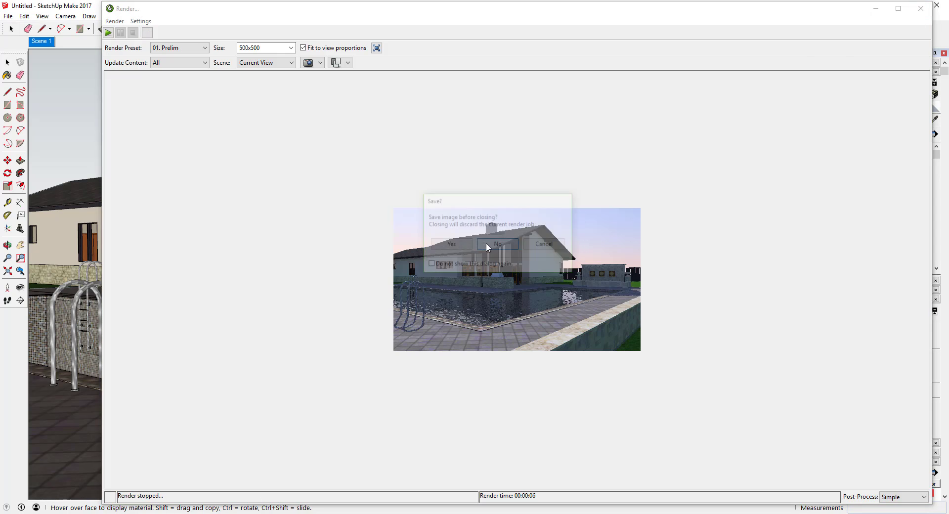
pyautogui.click(487, 244)
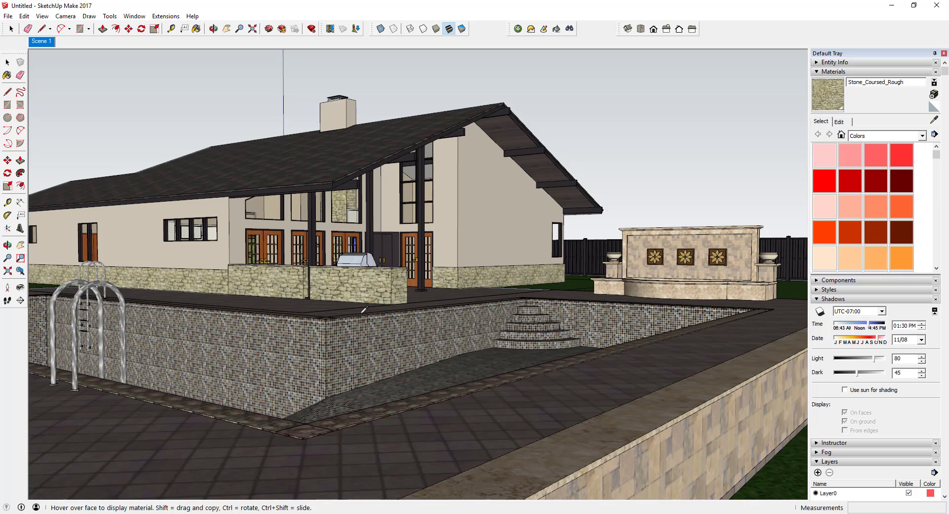
# Sample the pool's mosaic tile material, apply the Tile Gloss template, set its bump source to SketchUp, and close the material editor.
pyautogui.scroll(4, 363, 310)
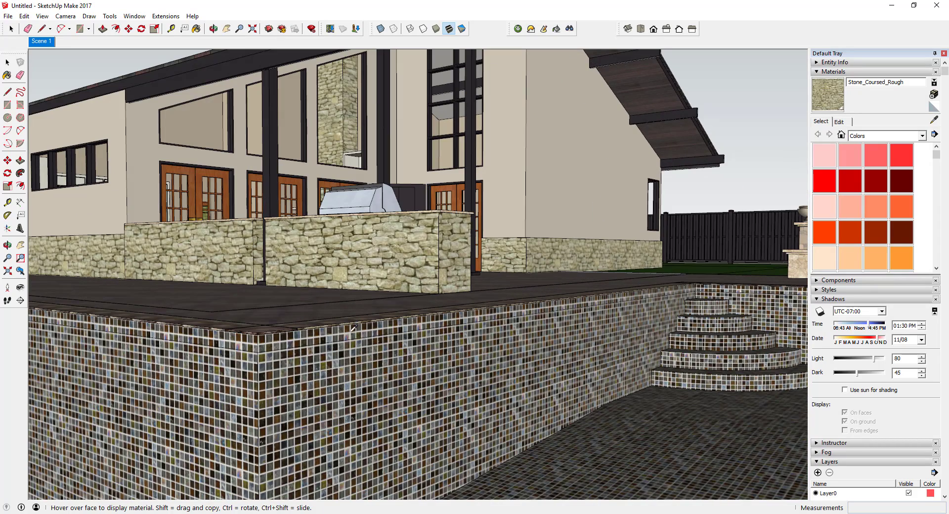
pyautogui.click(354, 327)
pyautogui.click(567, 64)
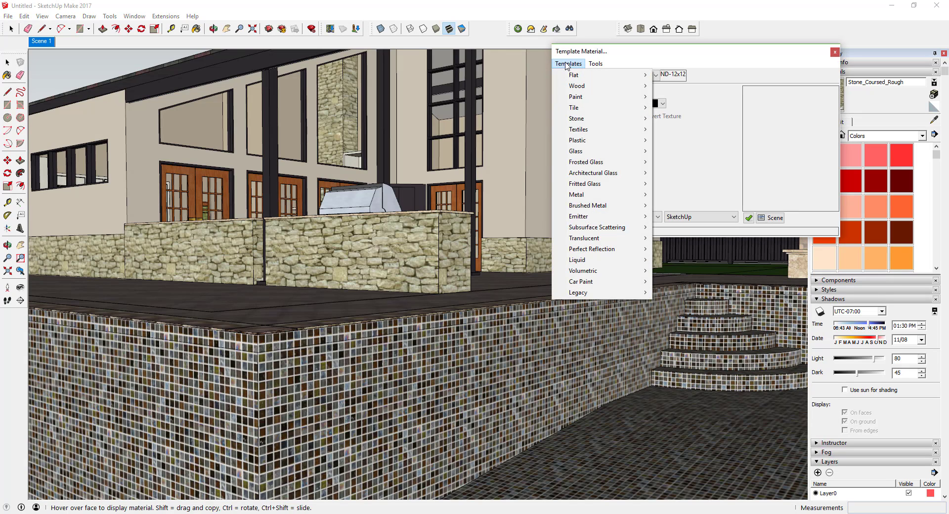
pyautogui.moveTo(589, 107)
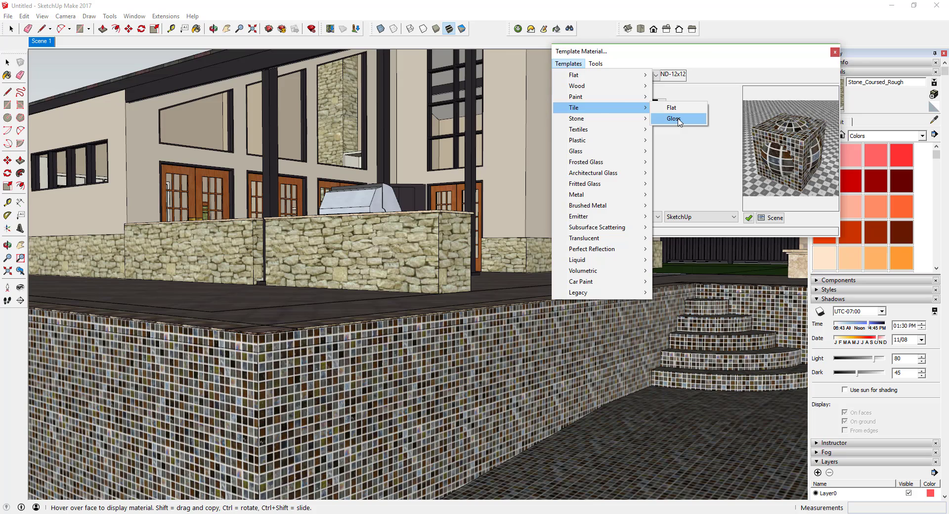
pyautogui.click(675, 118)
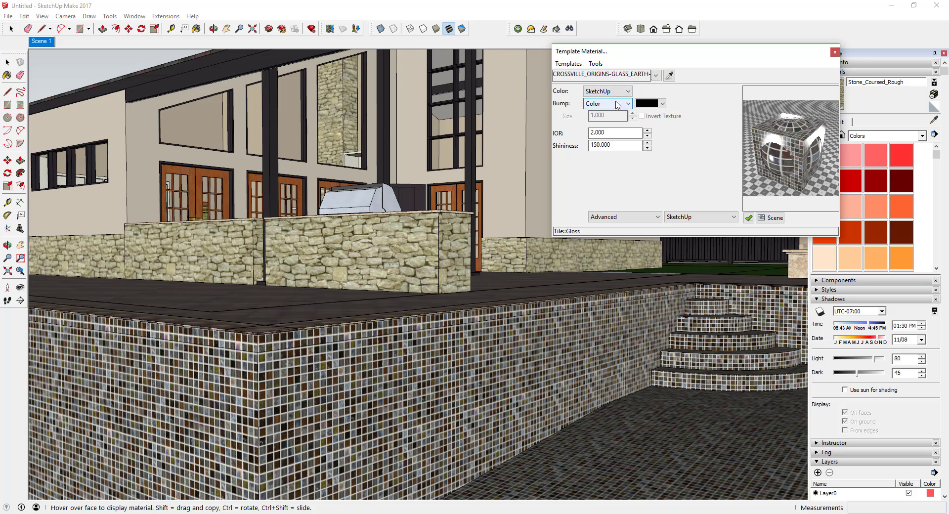
pyautogui.click(608, 103)
pyautogui.click(603, 114)
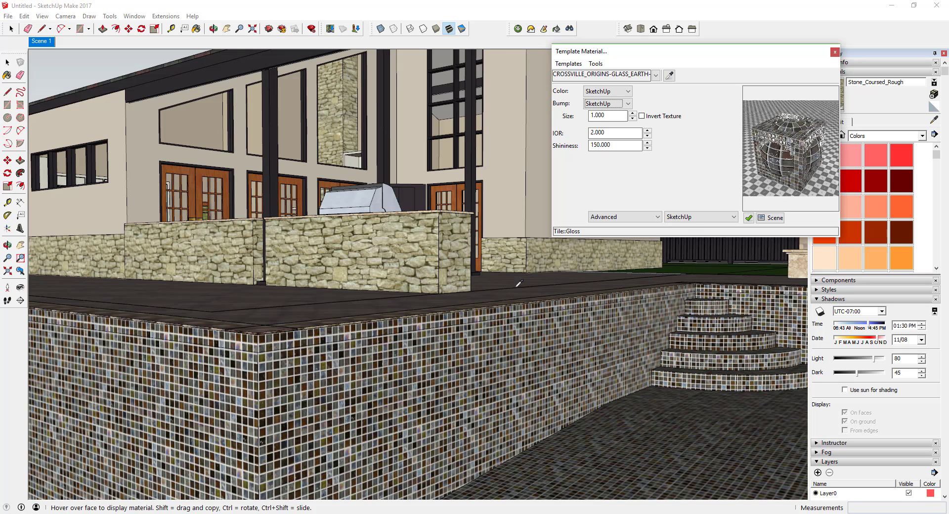
pyautogui.click(834, 52)
pyautogui.scroll(-5, 547, 252)
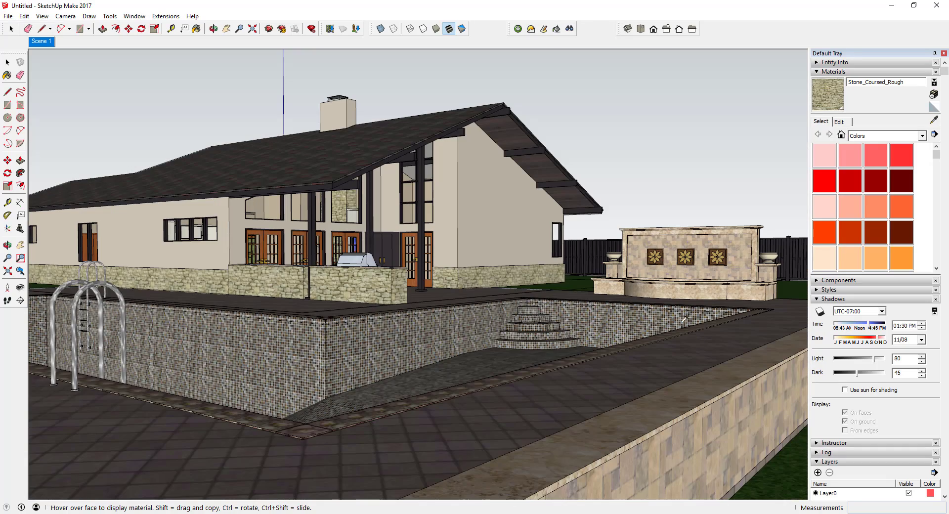
# Give the fountain wall's Tile_Various_Tan1 material the Stone Natural template with a SketchUp bump source, and close the material editor.
pyautogui.click(642, 240)
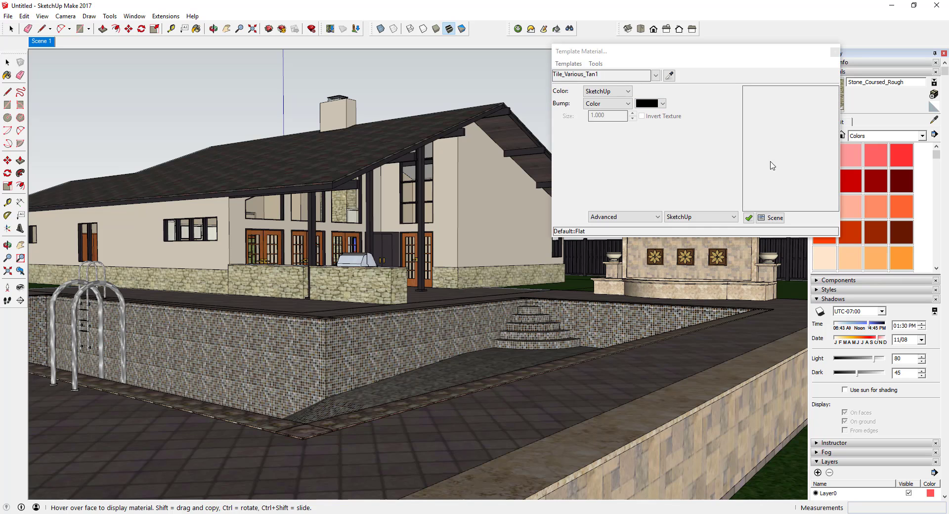
pyautogui.click(569, 64)
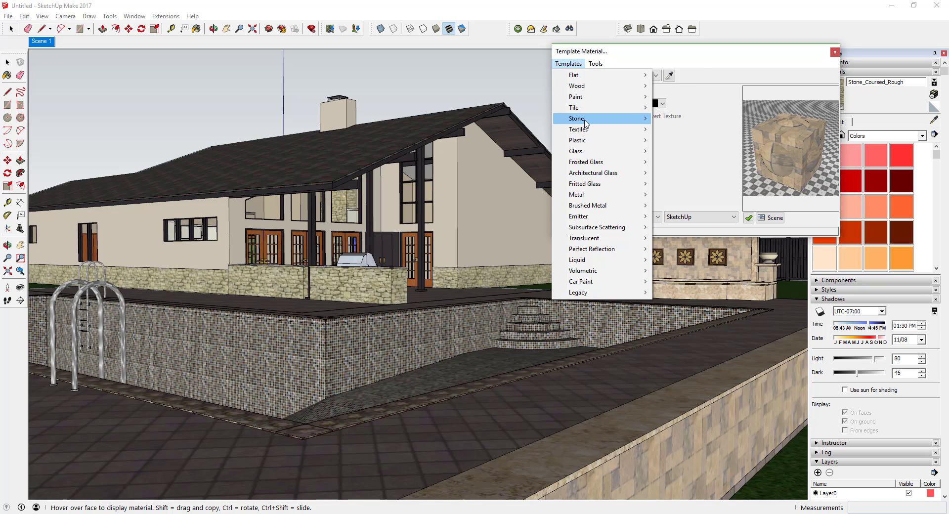
pyautogui.moveTo(631, 123)
pyautogui.click(675, 119)
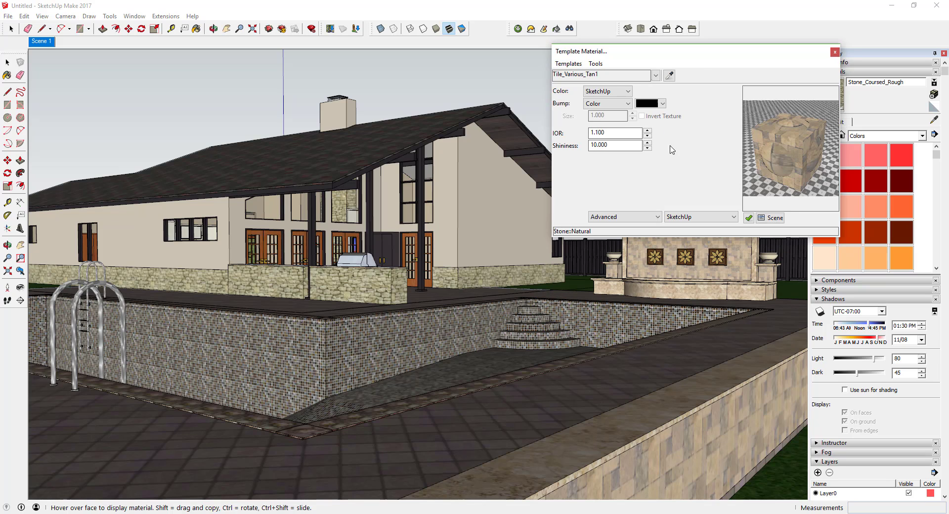
pyautogui.click(608, 104)
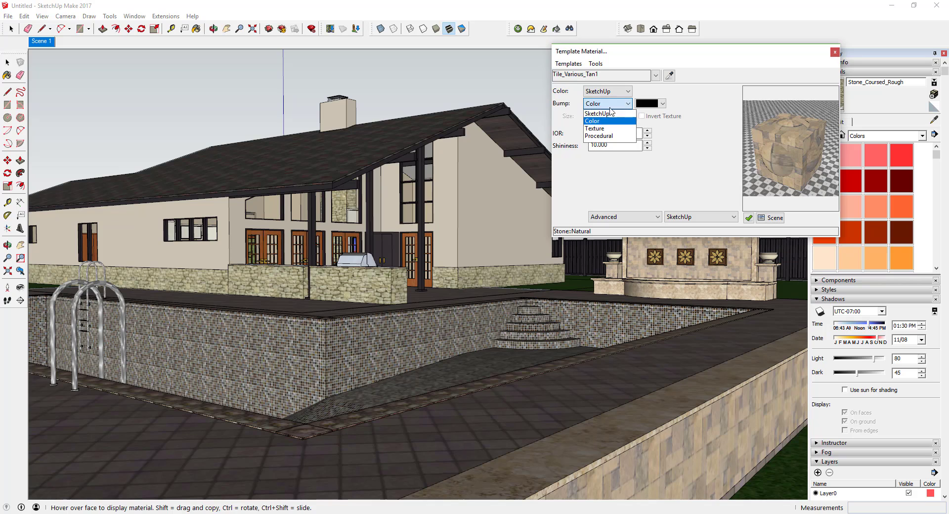
pyautogui.click(609, 116)
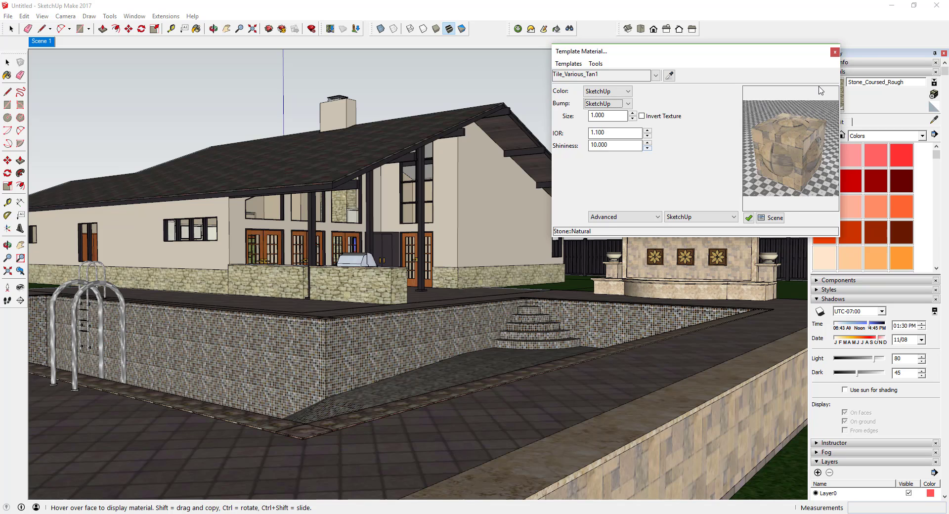
pyautogui.click(835, 54)
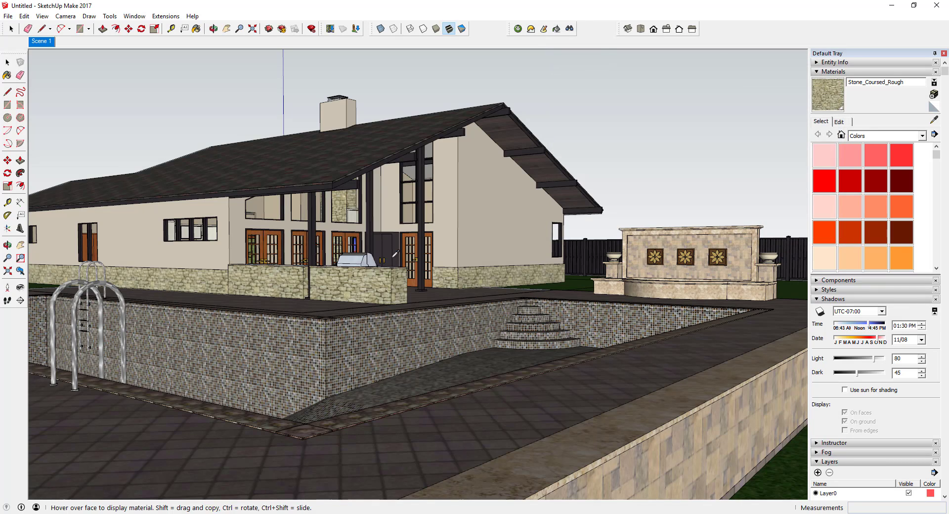
# Sample the low wall cap's Stone_Travertine01 material, apply the Stone Polished template, and set its bump source to SketchUp.
pyautogui.click(645, 406)
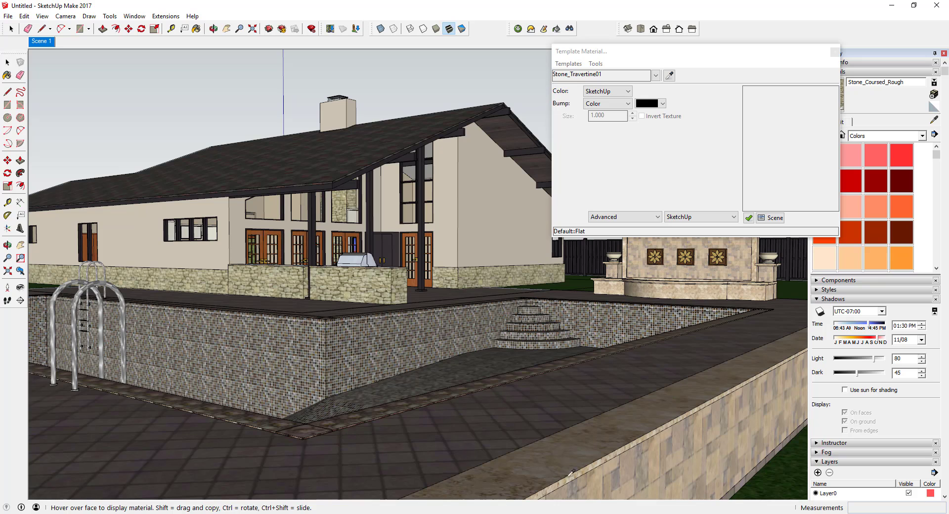
pyautogui.click(568, 63)
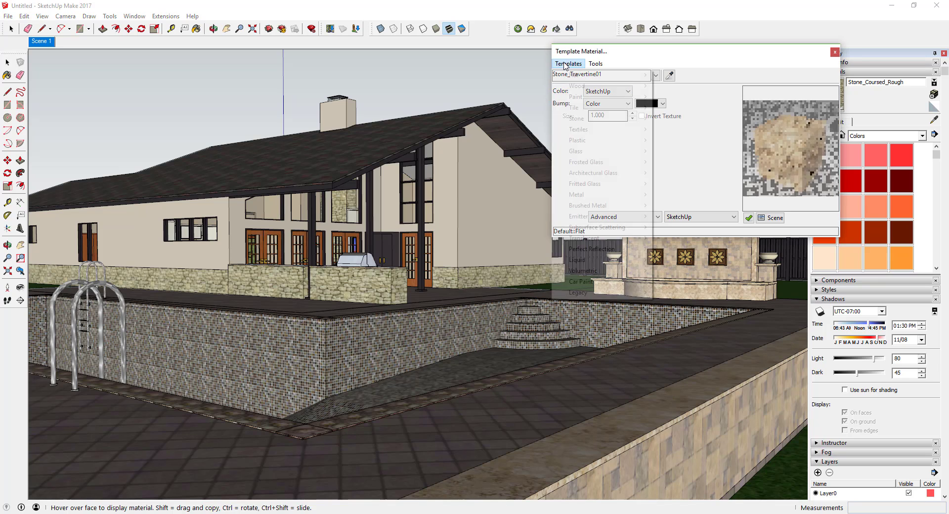
pyautogui.moveTo(583, 119)
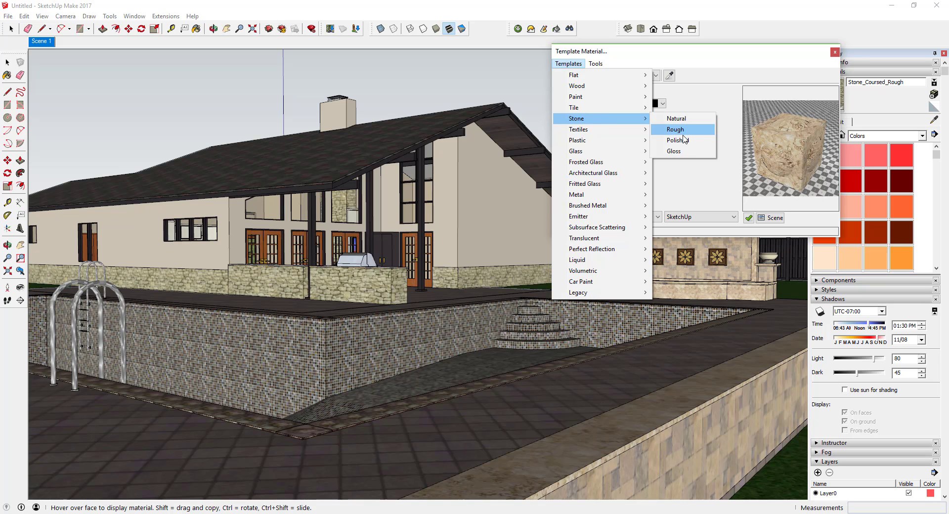
pyautogui.click(684, 141)
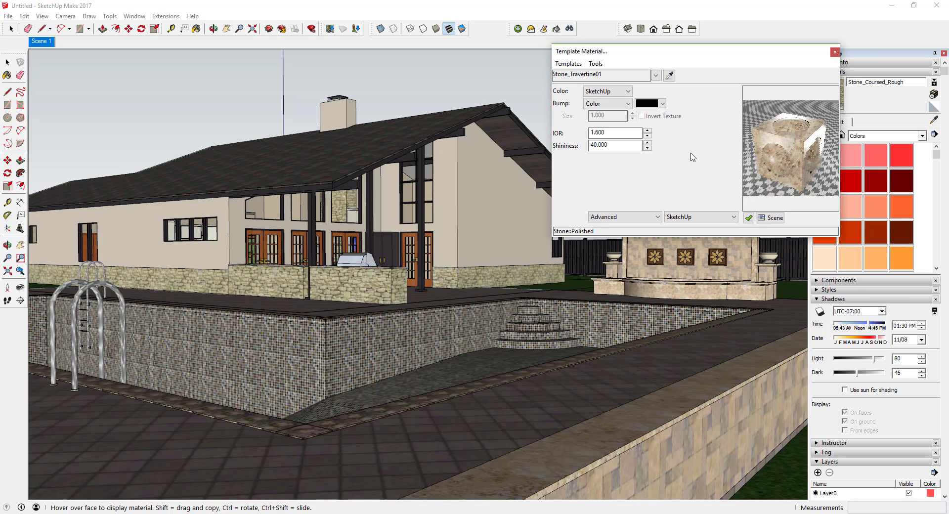
pyautogui.click(608, 104)
pyautogui.click(601, 117)
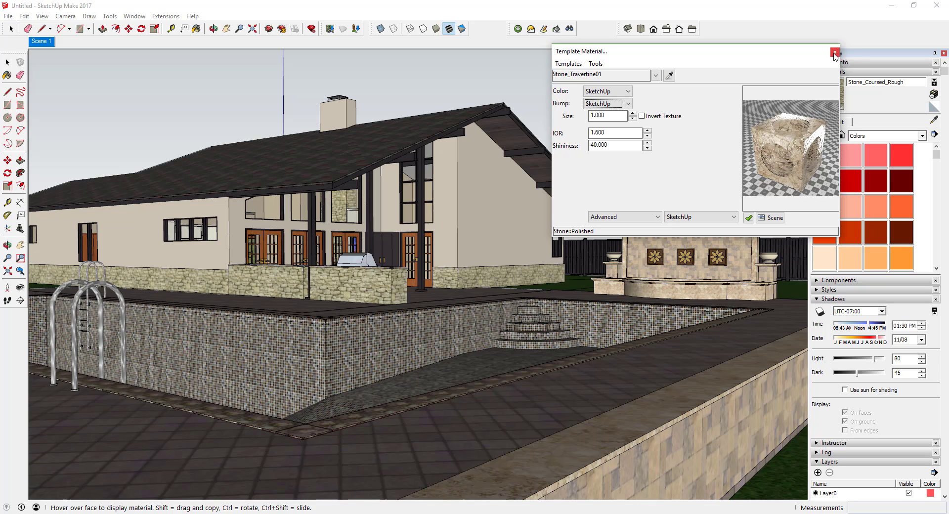
# Recheck the tan wall tile material, and give the roof's suc-roofing-027 material the Flat template with a SketchUp bump source.
pyautogui.click(669, 75)
pyautogui.click(729, 424)
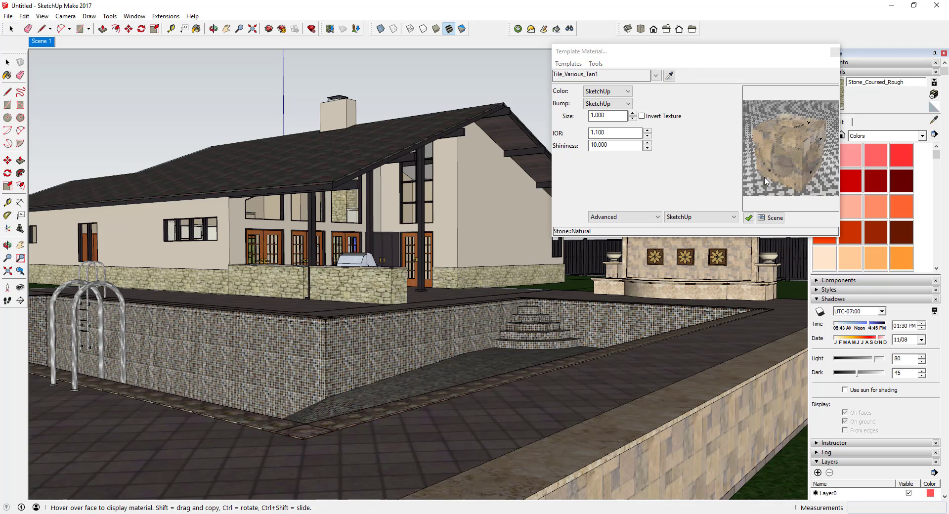
pyautogui.click(354, 154)
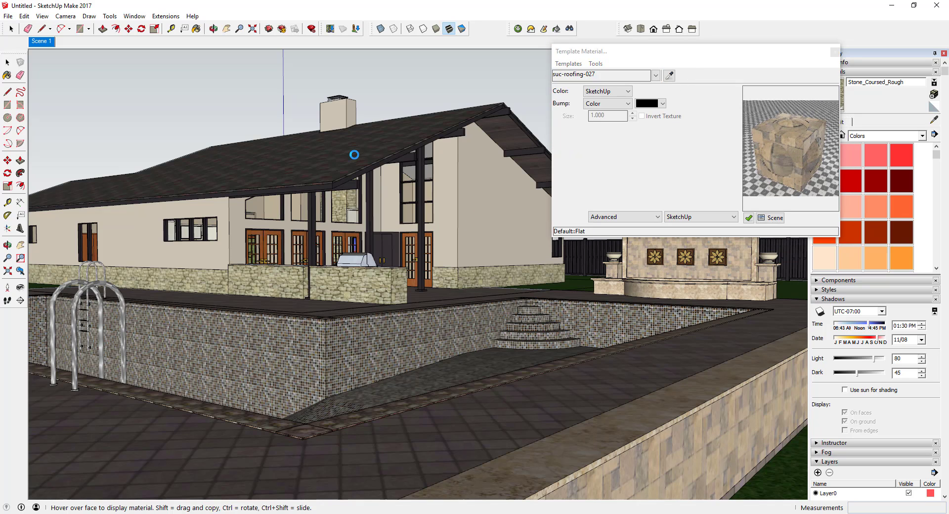
pyautogui.click(568, 63)
pyautogui.moveTo(593, 75)
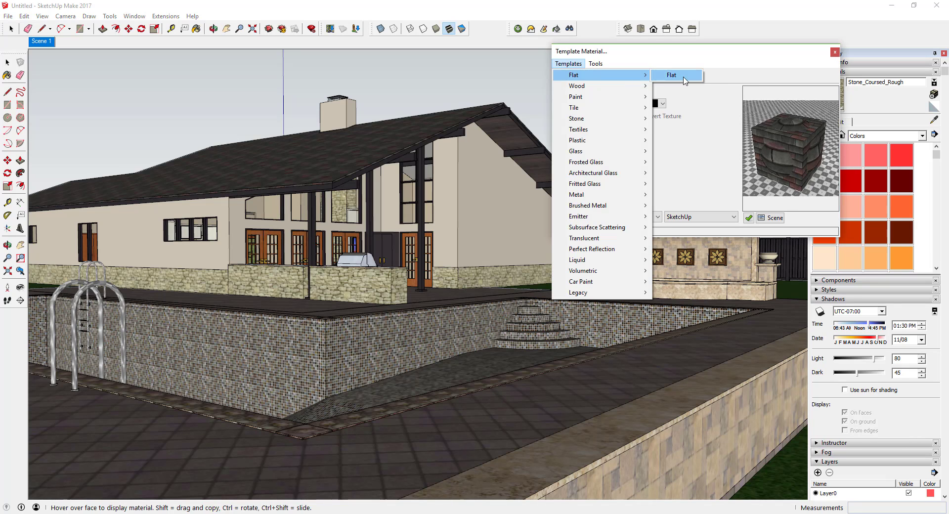
pyautogui.click(673, 76)
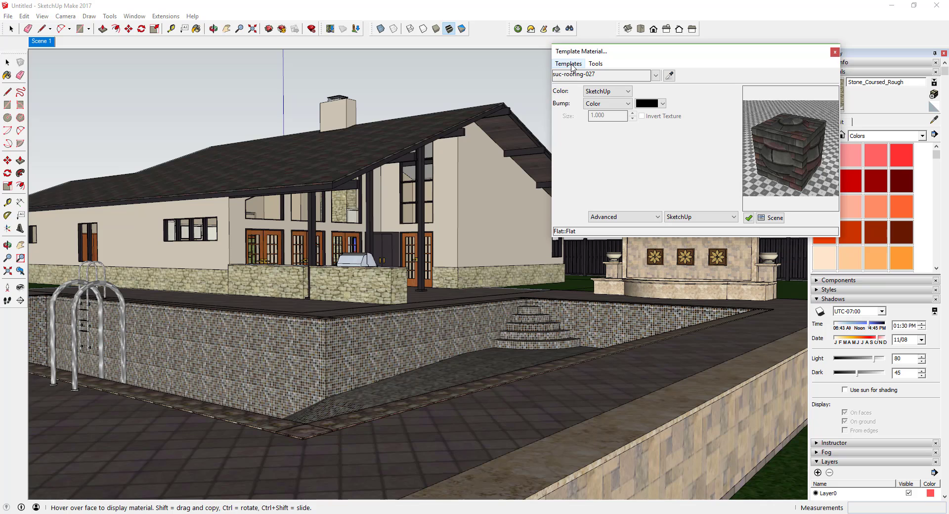
pyautogui.click(606, 103)
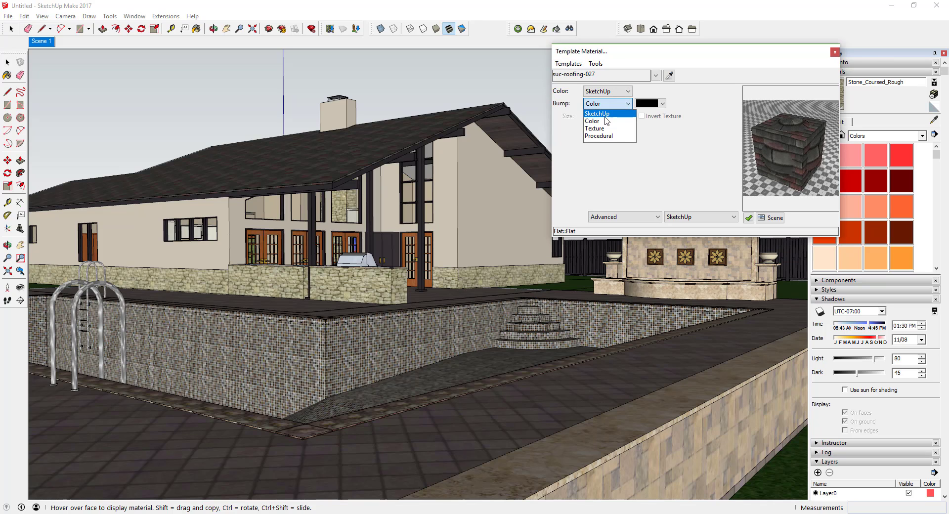
pyautogui.click(606, 118)
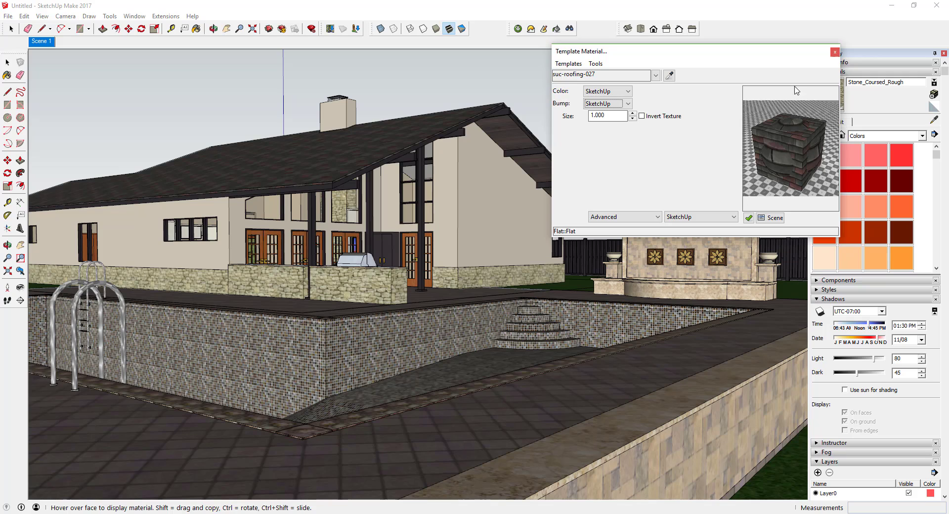
# Sample the grill's Metal_Aluminum_Anodized material, apply the Stainless Steel metal template, and set its bump source to SketchUp.
pyautogui.click(355, 261)
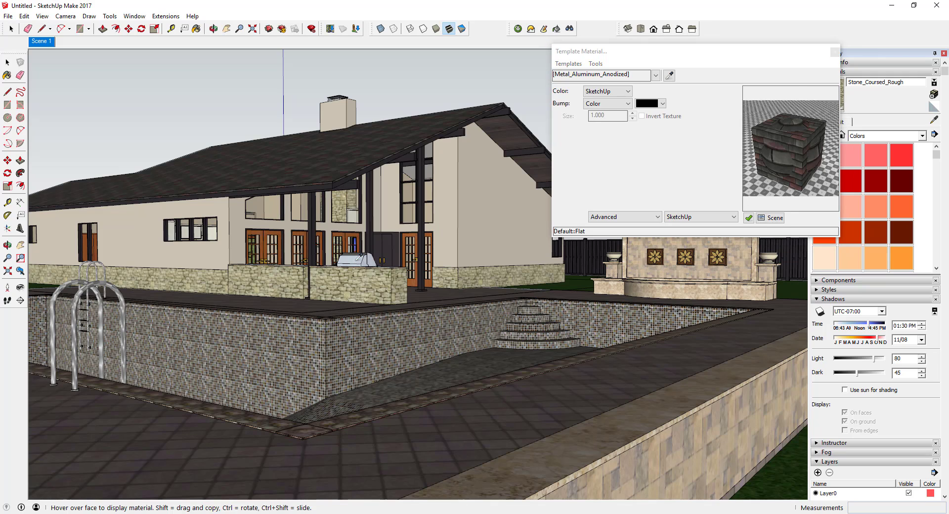
pyautogui.click(576, 65)
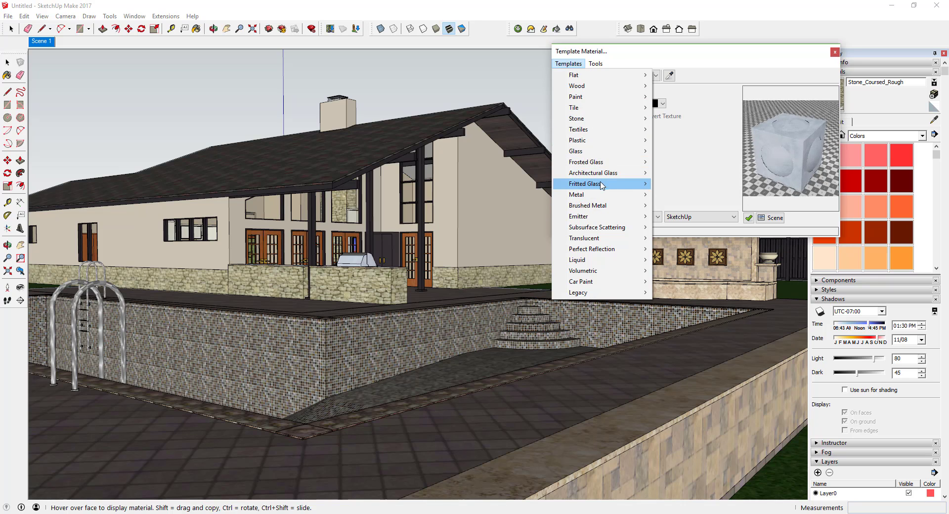
pyautogui.moveTo(587, 198)
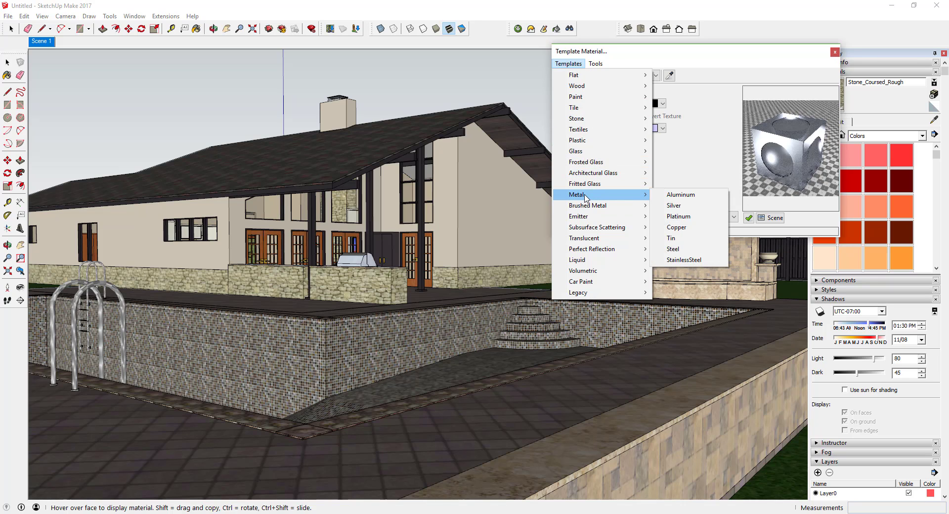
pyautogui.click(682, 260)
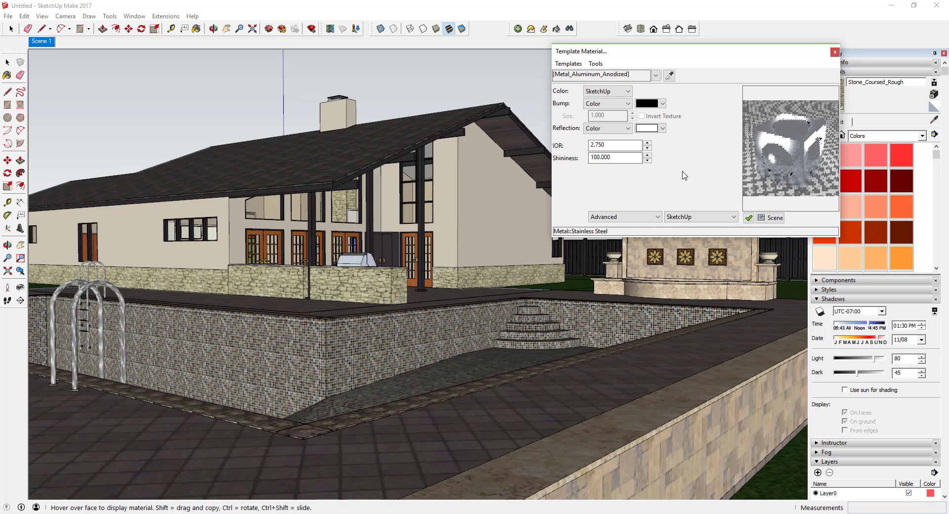
pyautogui.click(627, 104)
pyautogui.click(600, 110)
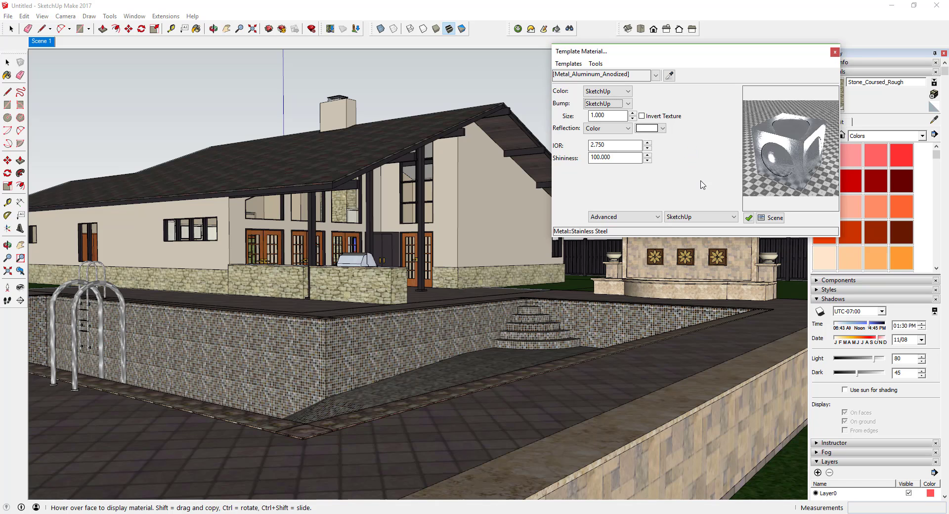
# Sample the pool deck's suc-paving-004 material, apply a material template to it, and set its bump source to SketchUp.
pyautogui.click(669, 76)
pyautogui.click(568, 395)
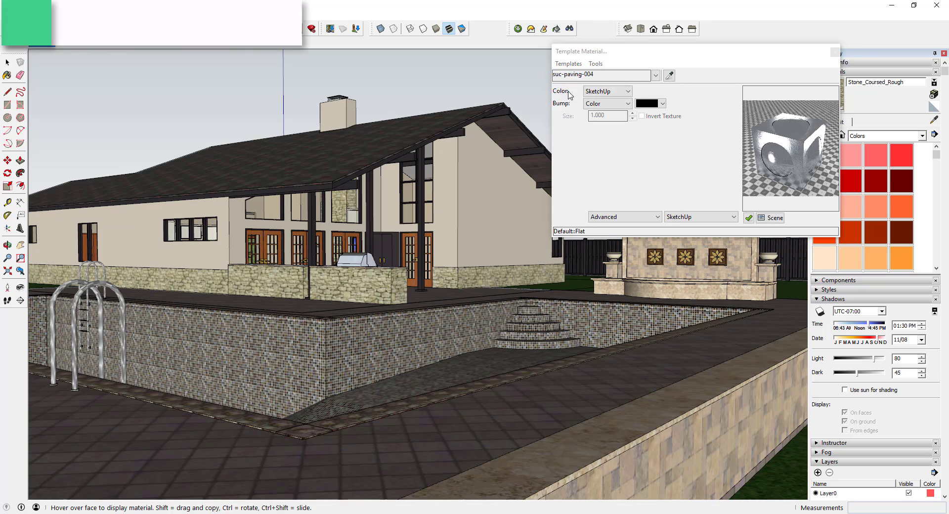
pyautogui.click(569, 64)
pyautogui.moveTo(575, 262)
pyautogui.click(663, 263)
pyautogui.click(626, 104)
pyautogui.click(600, 126)
pyautogui.click(568, 64)
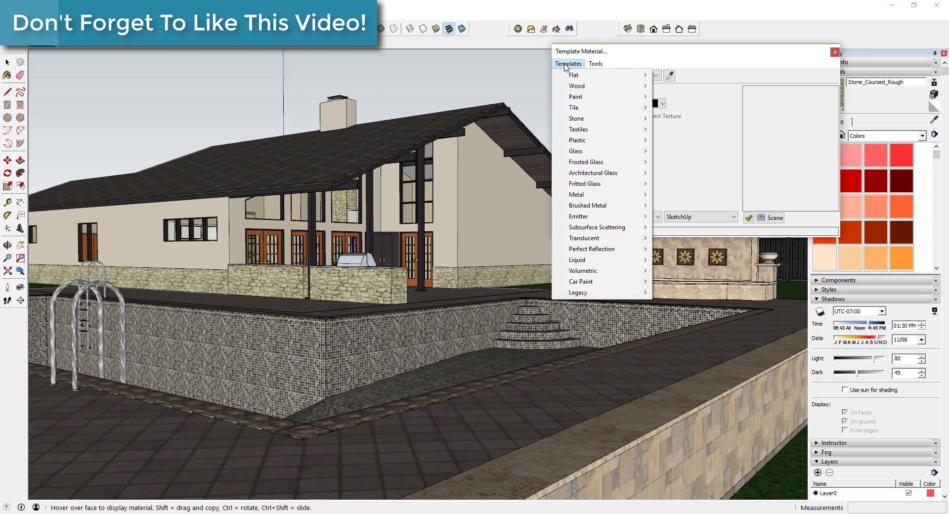
pyautogui.click(675, 307)
pyautogui.click(601, 105)
pyautogui.click(601, 114)
# Sample the house wall's Texture_Stucco16 material, apply the Stone Natural template, and set its bump source to SketchUp.
pyautogui.click(669, 75)
pyautogui.click(509, 202)
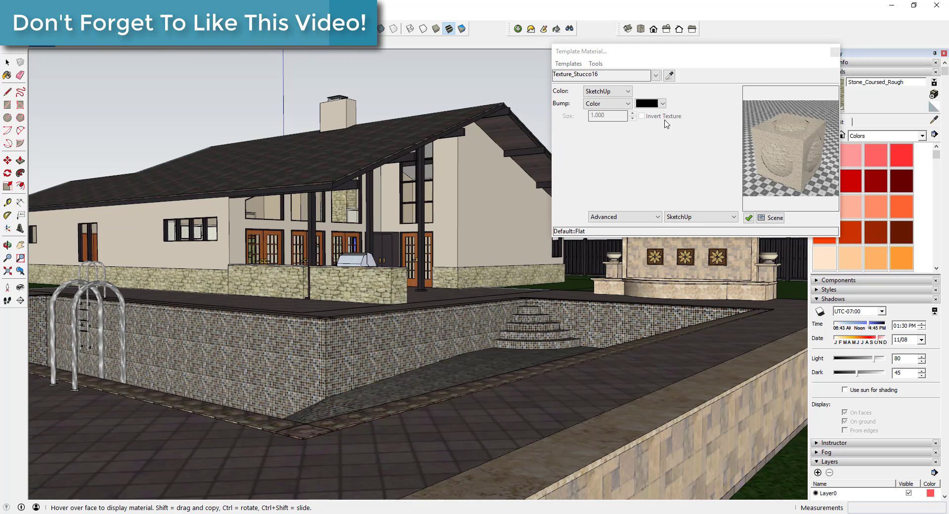
pyautogui.click(669, 76)
pyautogui.click(457, 223)
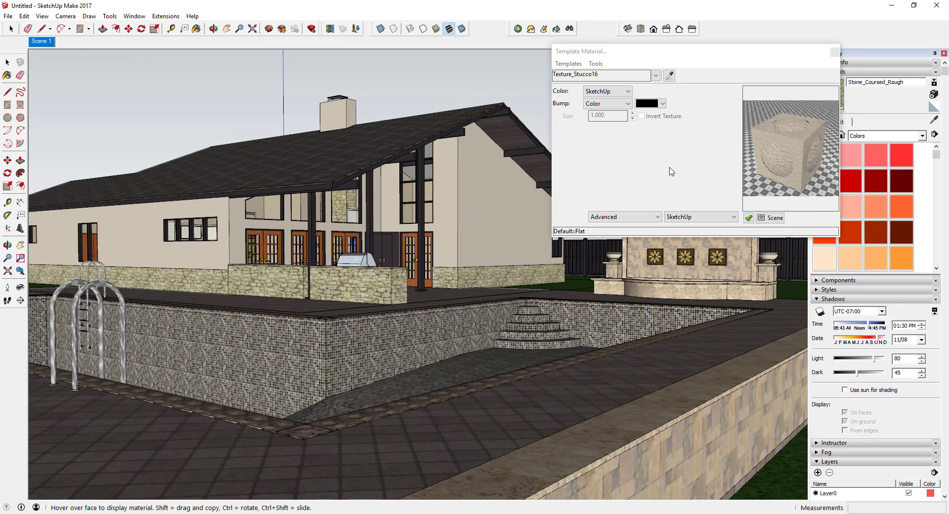
pyautogui.click(567, 63)
pyautogui.moveTo(586, 118)
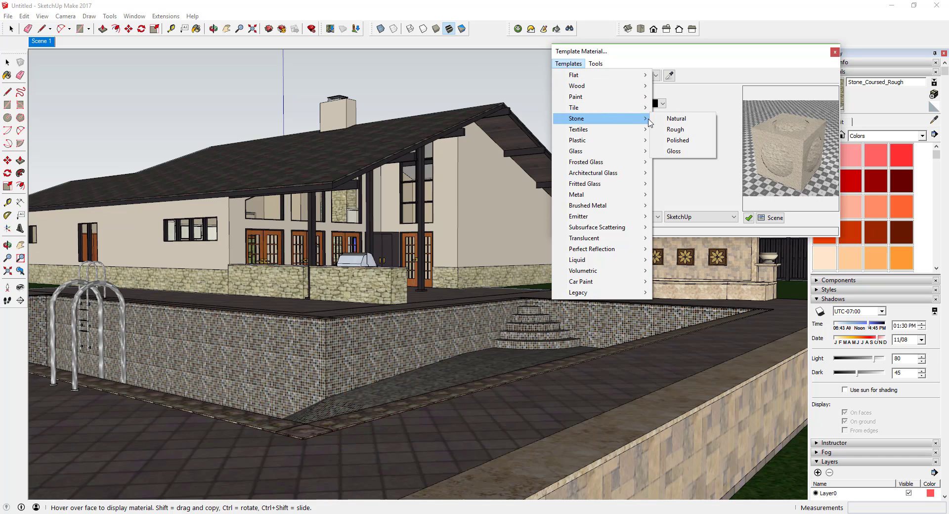
pyautogui.click(680, 123)
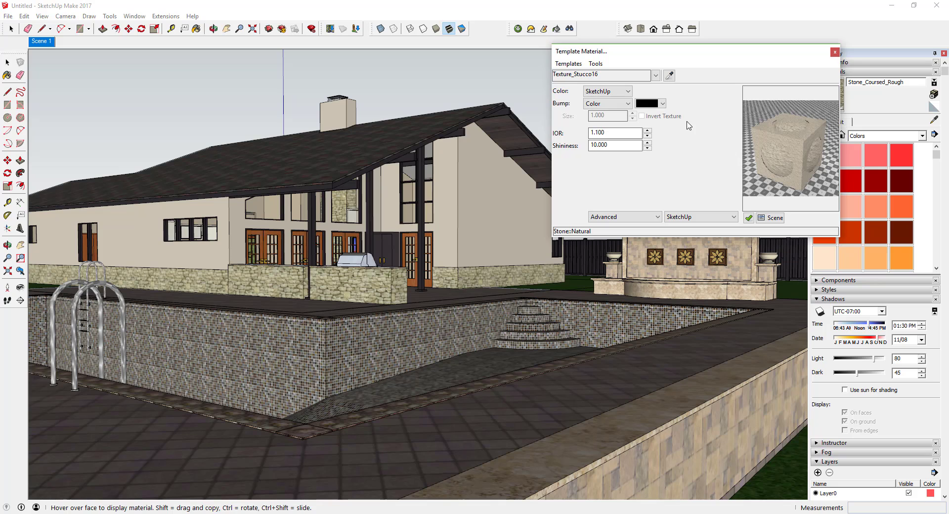
pyautogui.click(615, 104)
pyautogui.click(609, 110)
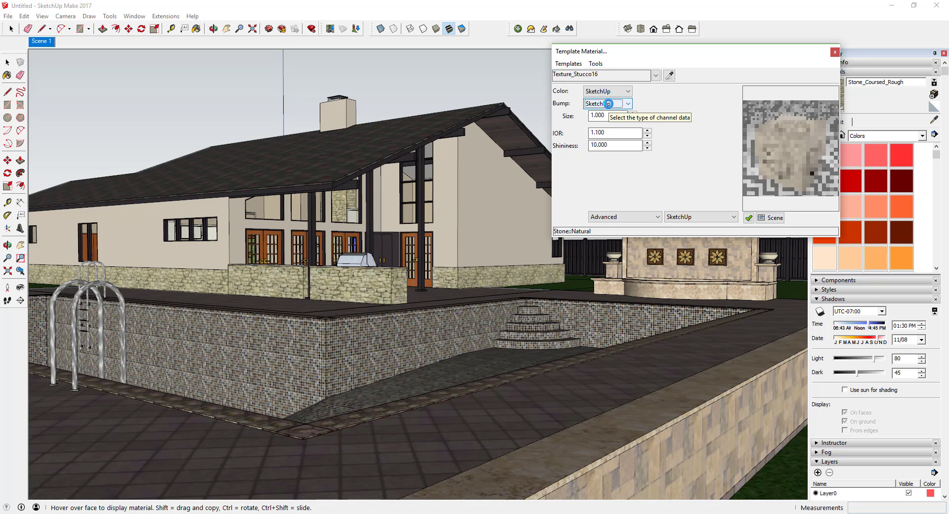
pyautogui.click(570, 68)
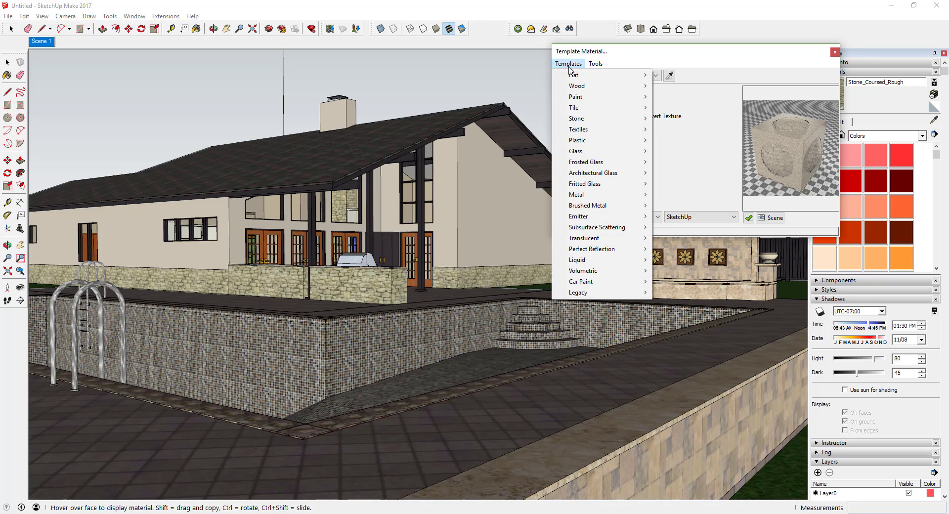
pyautogui.moveTo(583, 121)
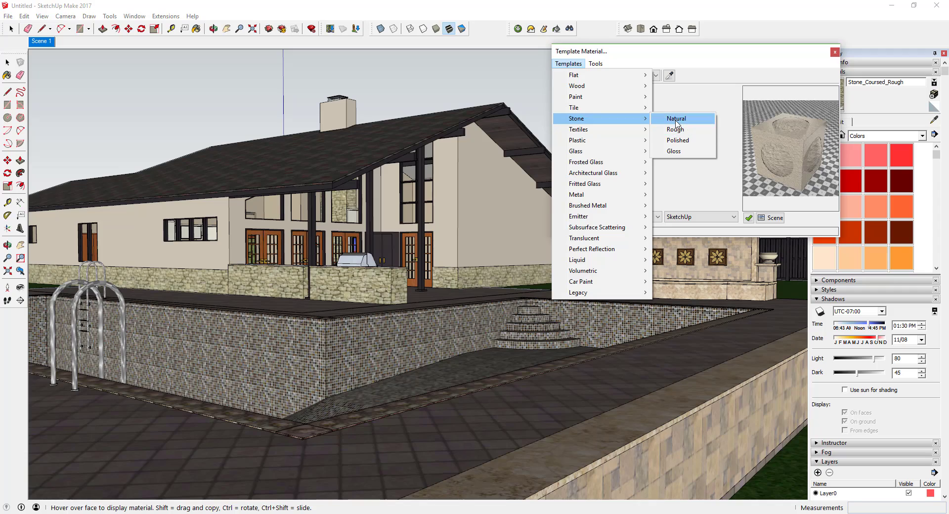
pyautogui.click(735, 57)
pyautogui.click(834, 53)
# Sample the dark post material near the house doors, apply a material template to it, and set its bump source to SketchUp.
pyautogui.click(433, 230)
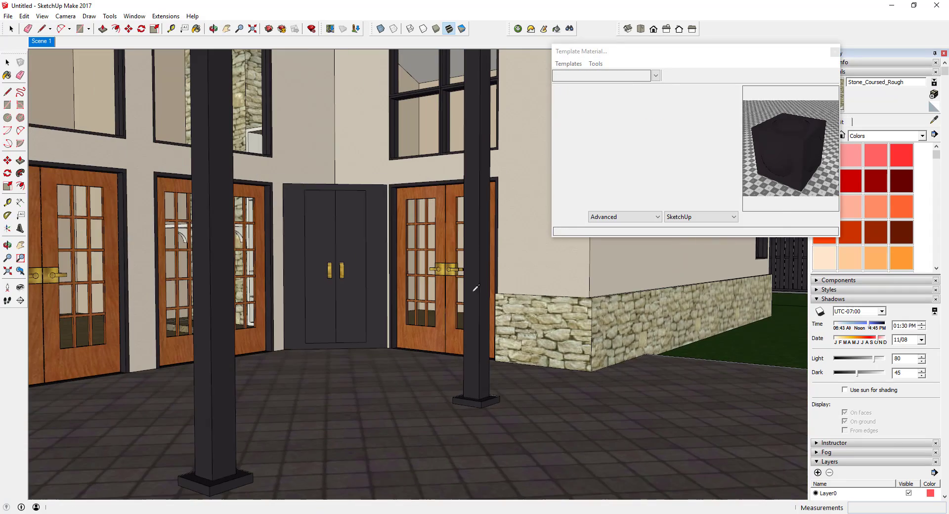
pyautogui.click(568, 63)
pyautogui.click(682, 95)
pyautogui.click(607, 104)
pyautogui.click(598, 111)
# Give the doors' Wood_Cherry_Original material the Wood Satin template with a SketchUp bump source.
pyautogui.scroll(5, 456, 96)
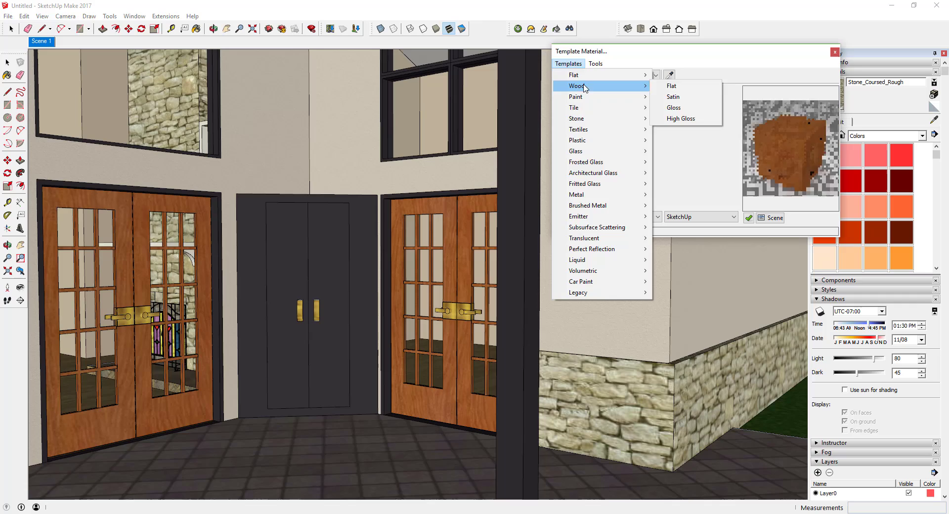
pyautogui.click(677, 96)
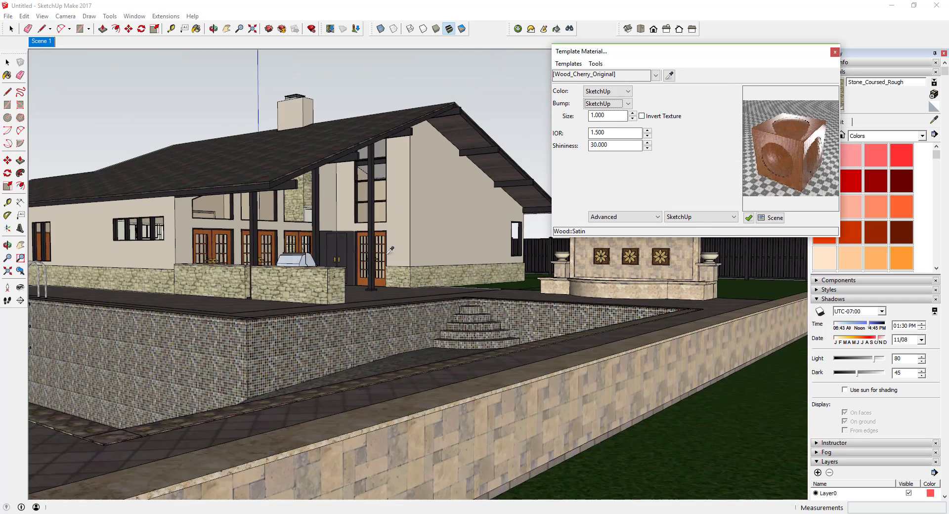
pyautogui.keyDown('shift'); pyautogui.moveTo(388, 252); pyautogui.dragTo(433, 253, button='middle'); pyautogui.keyUp('shift')
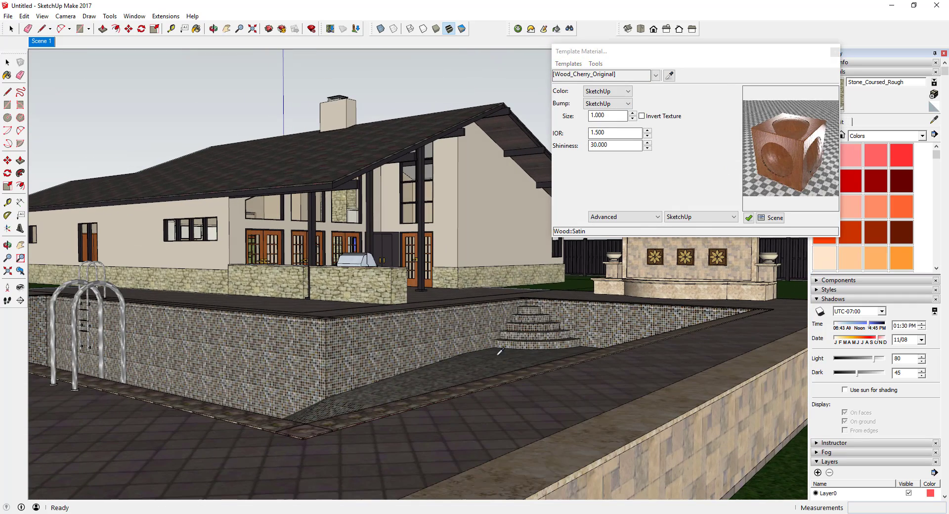
pyautogui.click(836, 51)
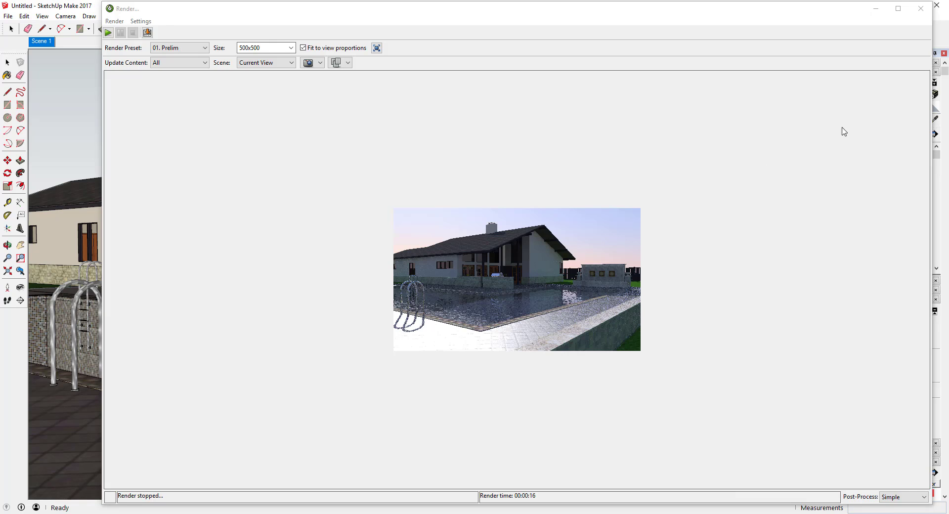
# Apply the Stone Rough template to the Stone_Coursed_Rough material and set its bump source to SketchUp.
pyautogui.click(920, 8)
pyautogui.click(496, 246)
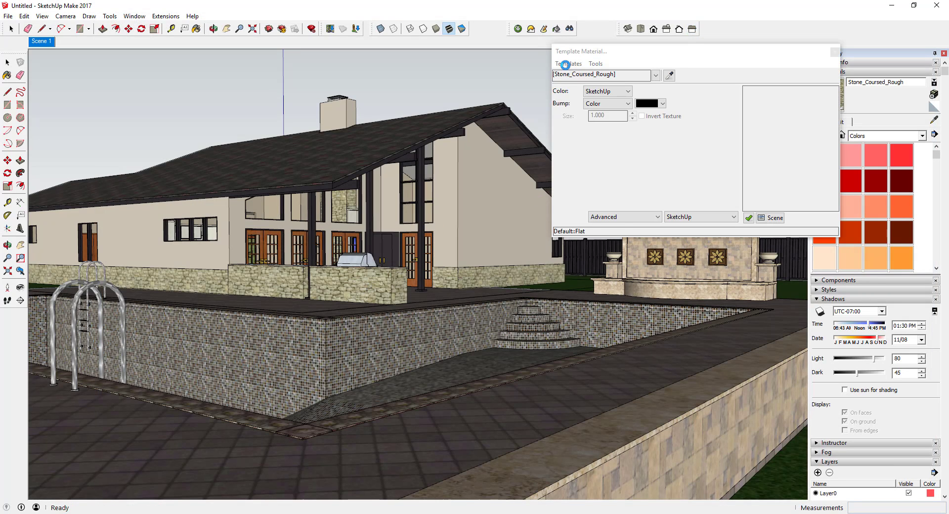
pyautogui.click(568, 63)
pyautogui.moveTo(593, 119)
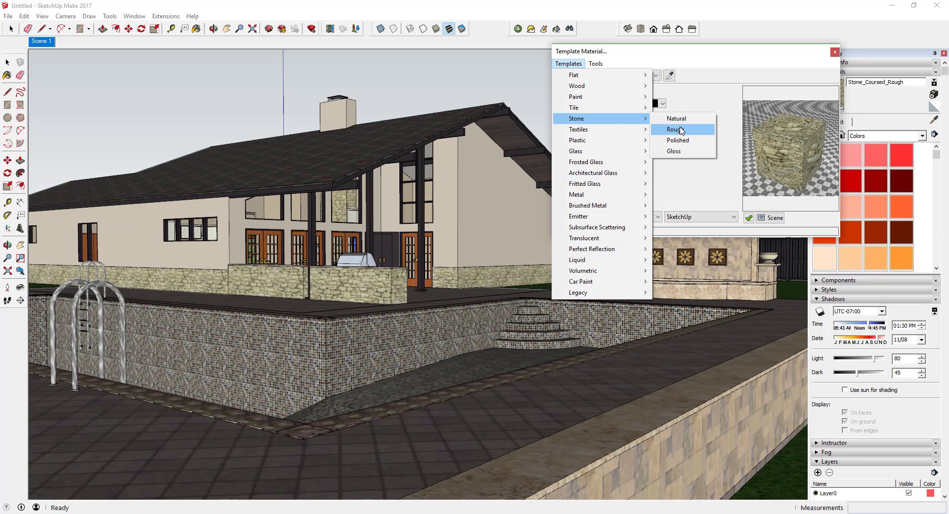
pyautogui.click(672, 128)
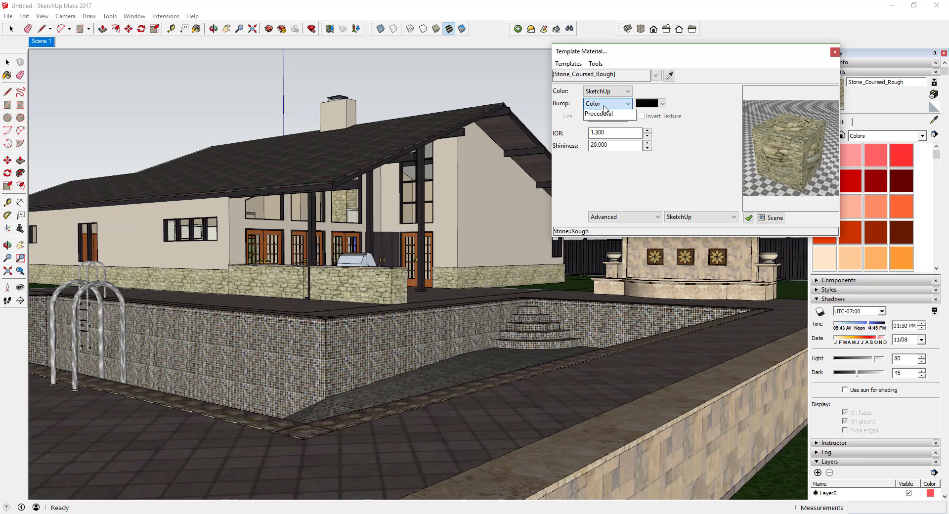
pyautogui.click(604, 105)
pyautogui.click(600, 114)
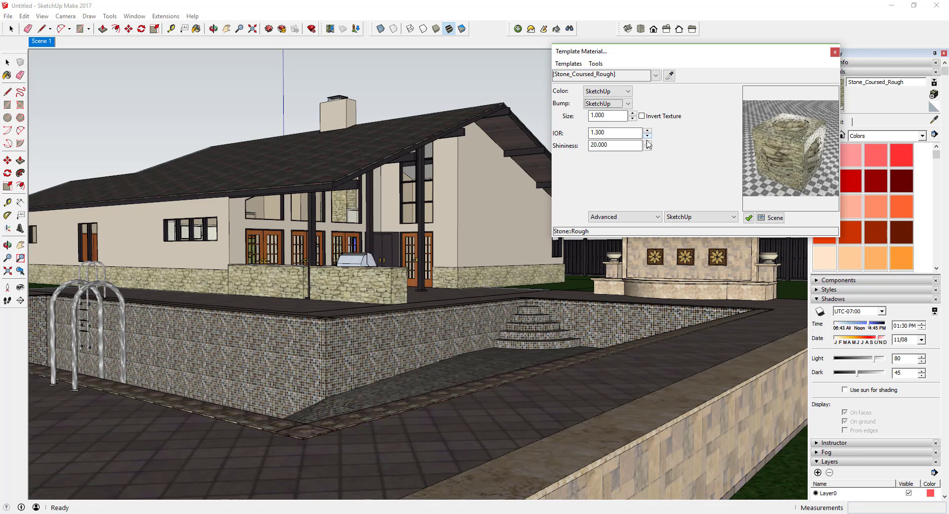
# Set the Stone_Coursed_Rough material's IOR to 1.1 and its shininess to 10.
pyautogui.moveTo(621, 134); pyautogui.dragTo(561, 138)
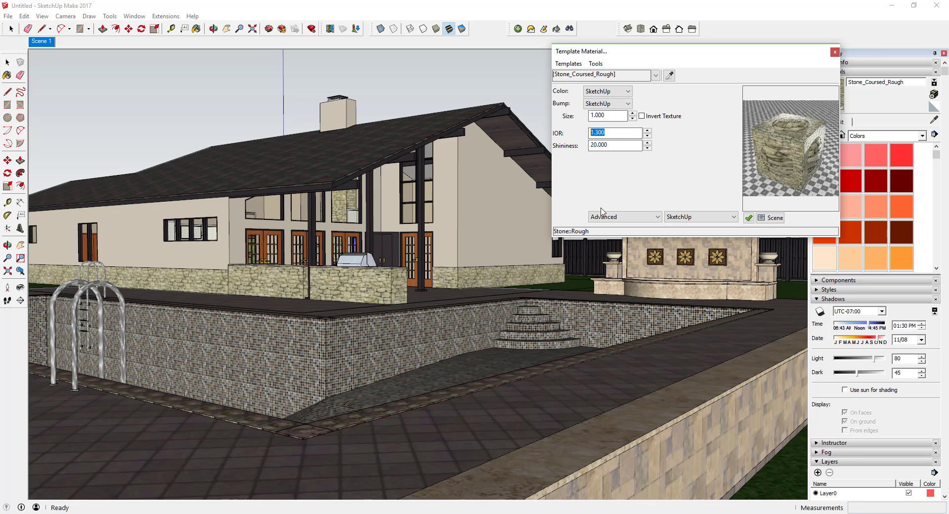
pyautogui.write('1.1')
pyautogui.press('Tab')
pyautogui.write('10')
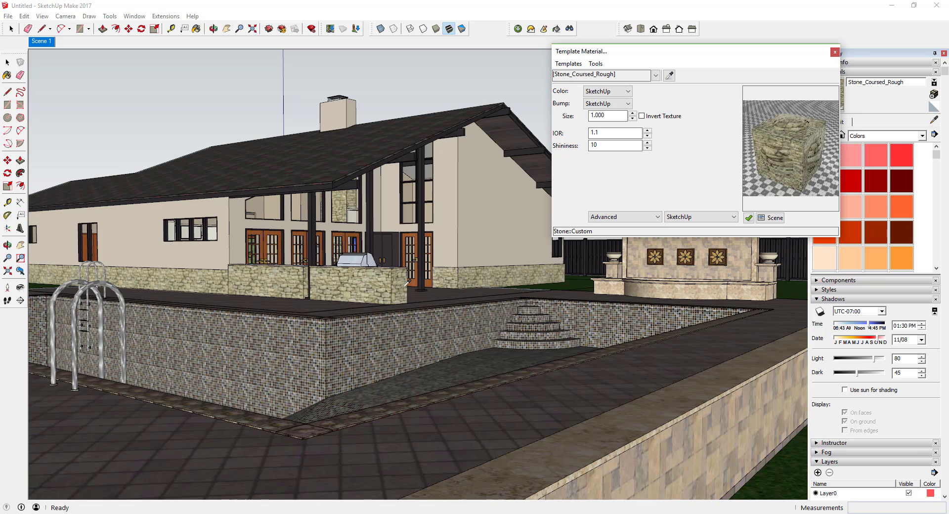
# Sample the fountain plaque's Bronze material, apply the Stone Natural template, and set its bump source to SketchUp.
pyautogui.click(659, 258)
pyautogui.click(569, 64)
pyautogui.moveTo(578, 119)
pyautogui.click(682, 120)
pyautogui.click(608, 103)
pyautogui.click(600, 118)
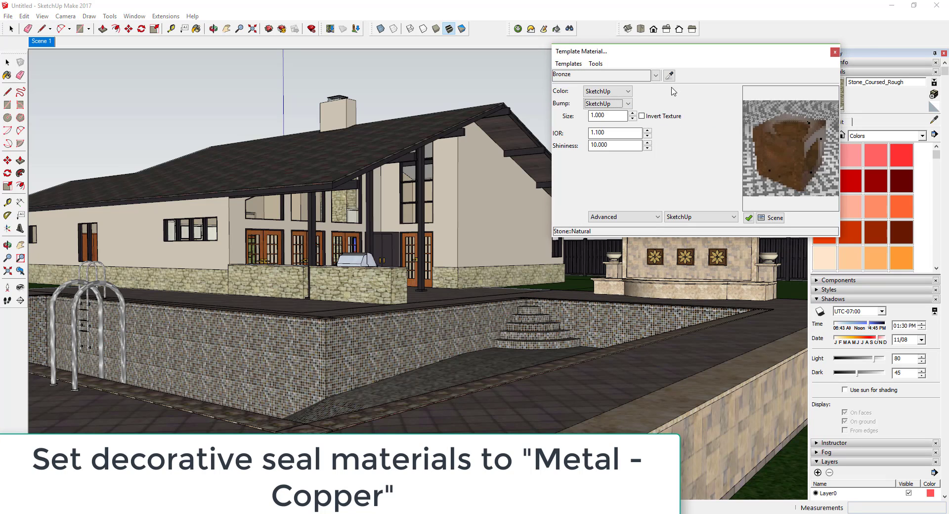
# Apply the Metal Copper template to the decorative plaque's Bronze material.
pyautogui.click(568, 63)
pyautogui.moveTo(598, 193)
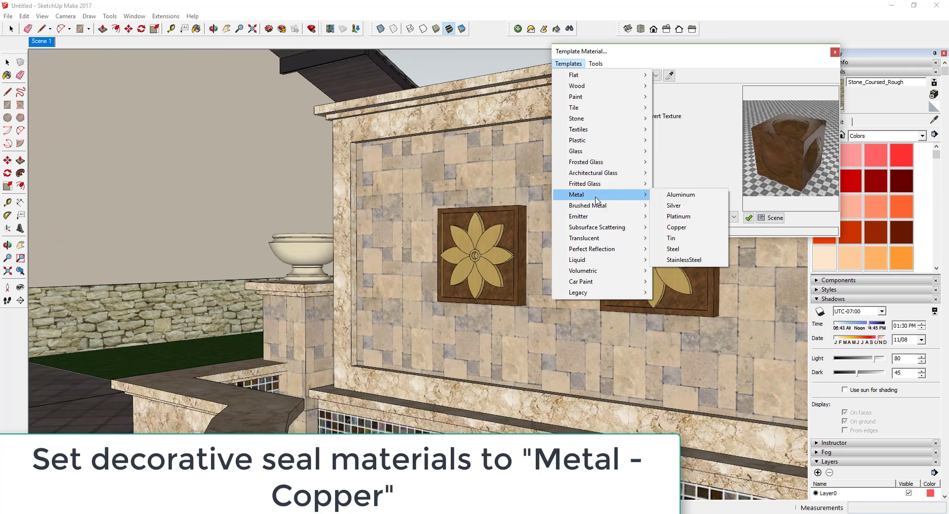
pyautogui.click(680, 231)
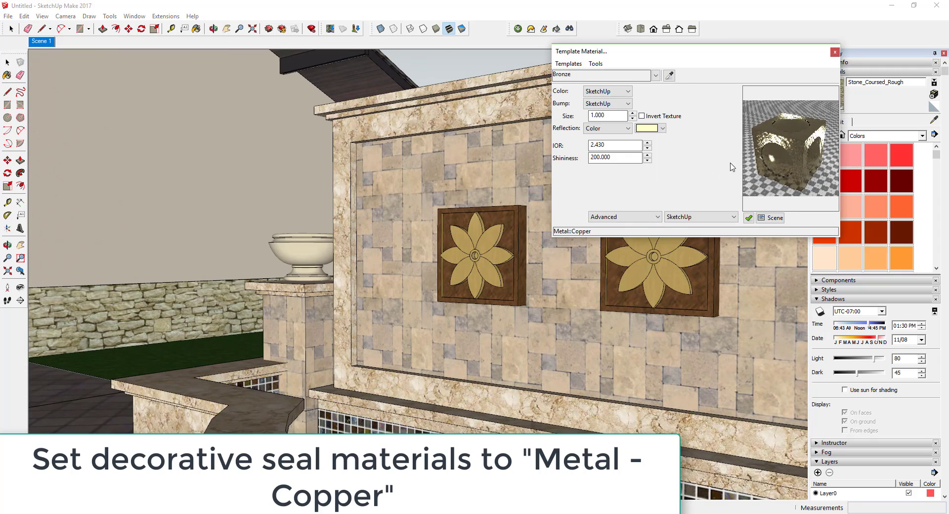
# Sample the plaque flower's MT (3) material, apply the Metal Copper template, and set its bump source to SketchUp.
pyautogui.click(669, 75)
pyautogui.click(620, 254)
pyautogui.click(568, 64)
pyautogui.moveTo(596, 194)
pyautogui.click(679, 231)
pyautogui.click(608, 103)
pyautogui.click(599, 118)
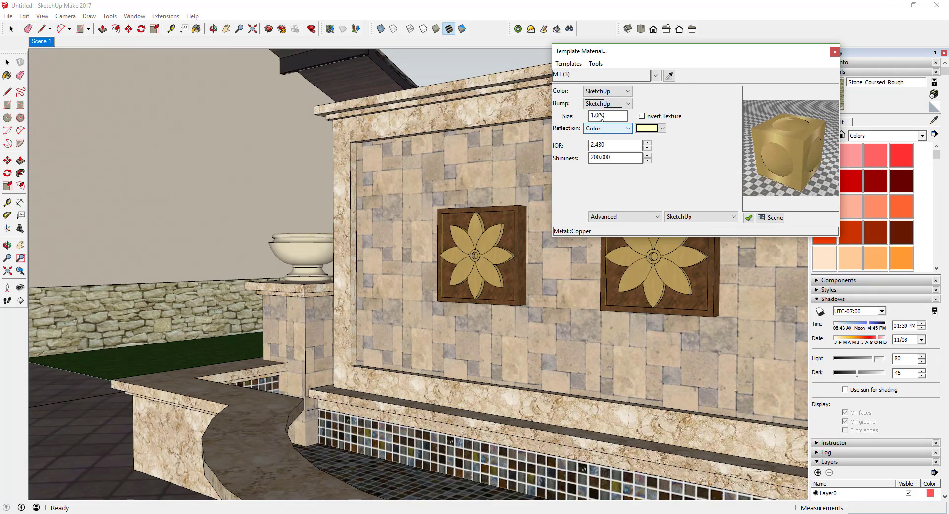
# Recheck the fountain plaque's Bronze material, close the material editor, and return to the Scene 1 view.
pyautogui.click(668, 76)
pyautogui.click(704, 281)
pyautogui.click(569, 64)
pyautogui.click(709, 293)
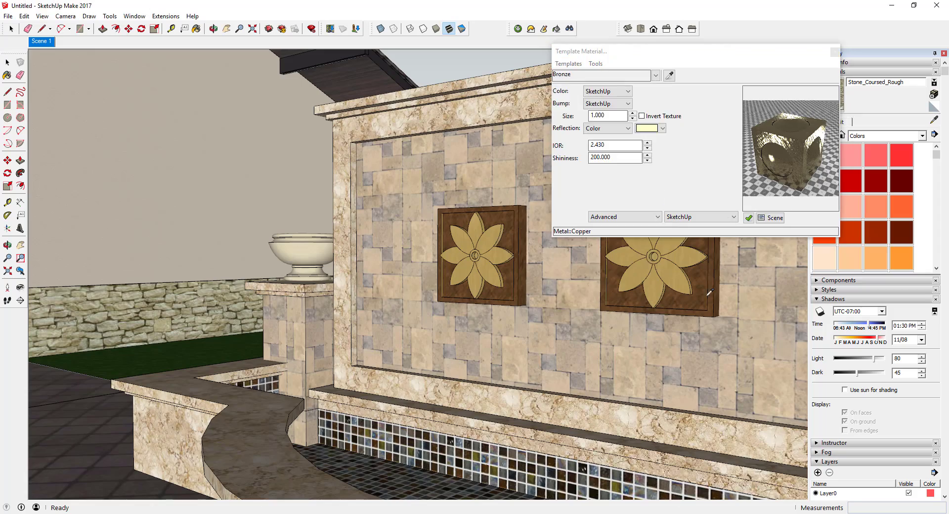
pyautogui.click(650, 129)
pyautogui.click(772, 140)
pyautogui.click(835, 52)
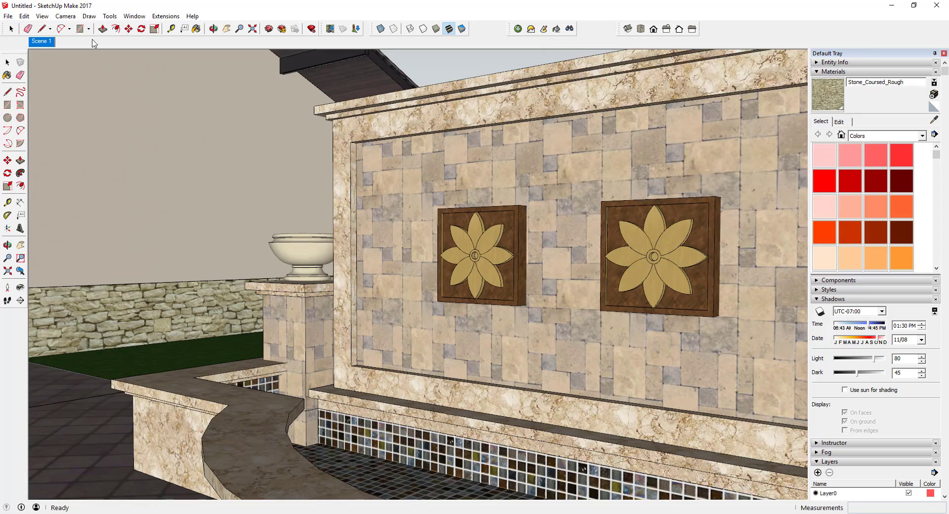
pyautogui.click(40, 42)
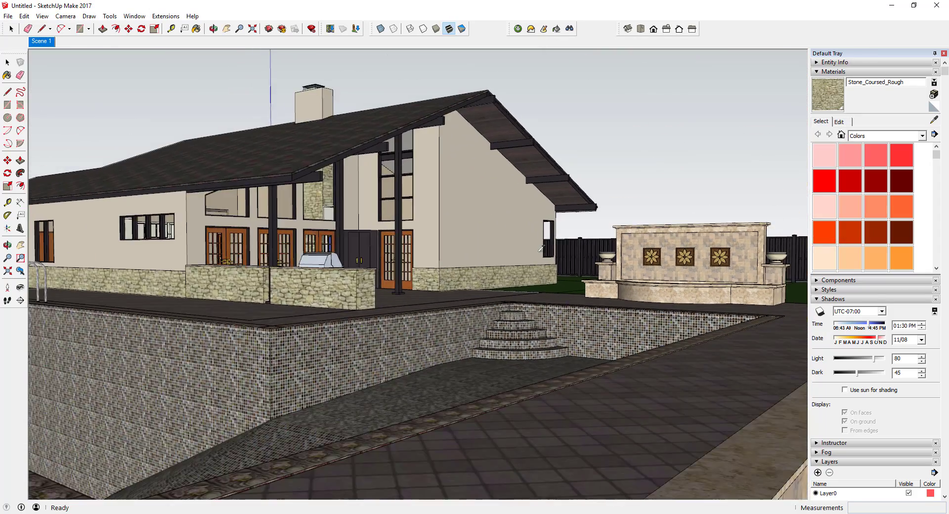
pyautogui.press('space')
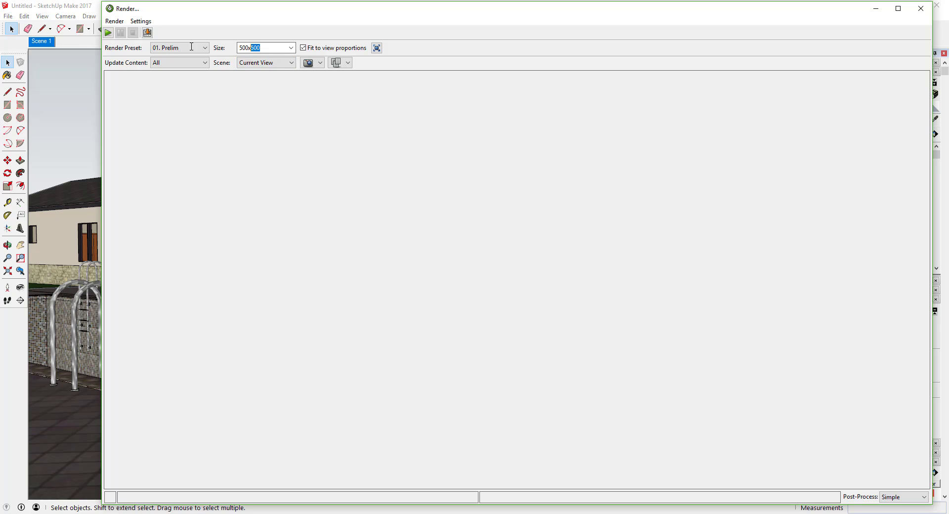
# Set the render size to 80x80 px and render the current view with the 01. Prelim preset.
pyautogui.click(291, 47)
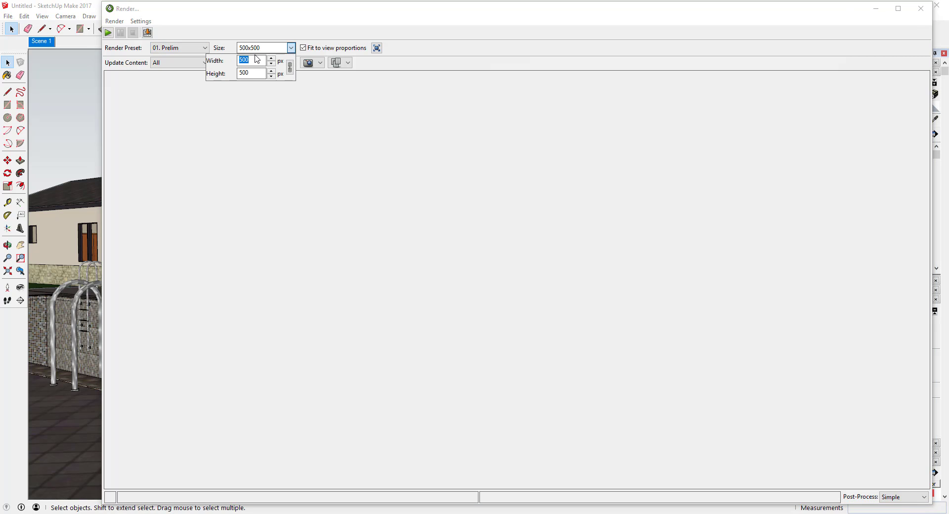
pyautogui.write('800')
pyautogui.press('Tab')
pyautogui.click(458, 85)
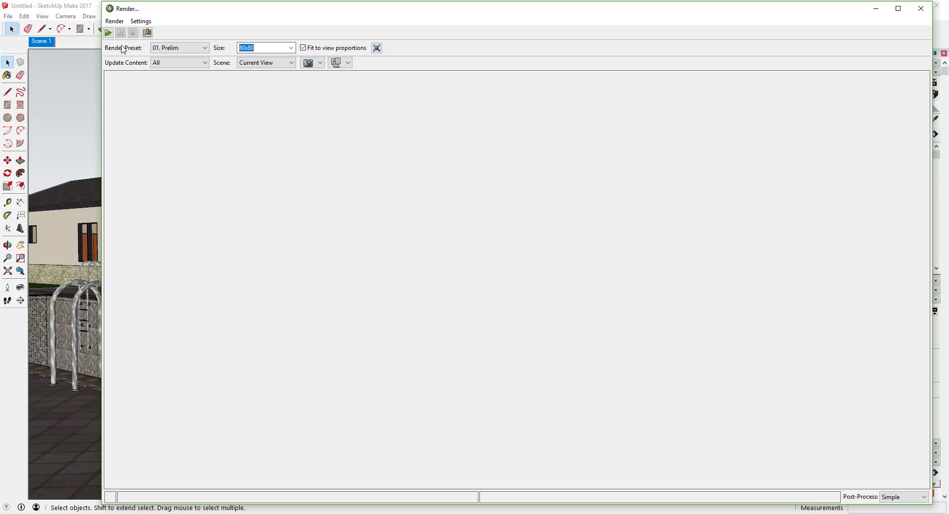
pyautogui.click(162, 49)
pyautogui.click(161, 49)
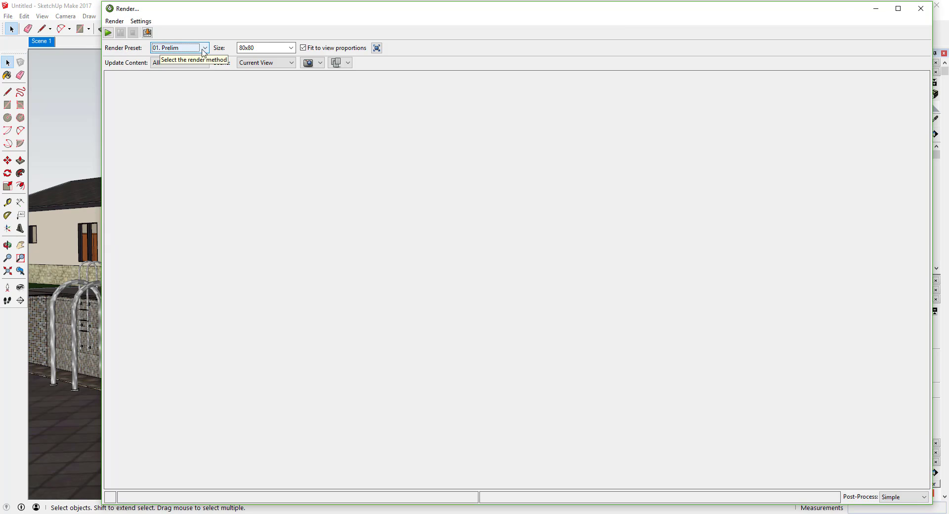
pyautogui.click(107, 33)
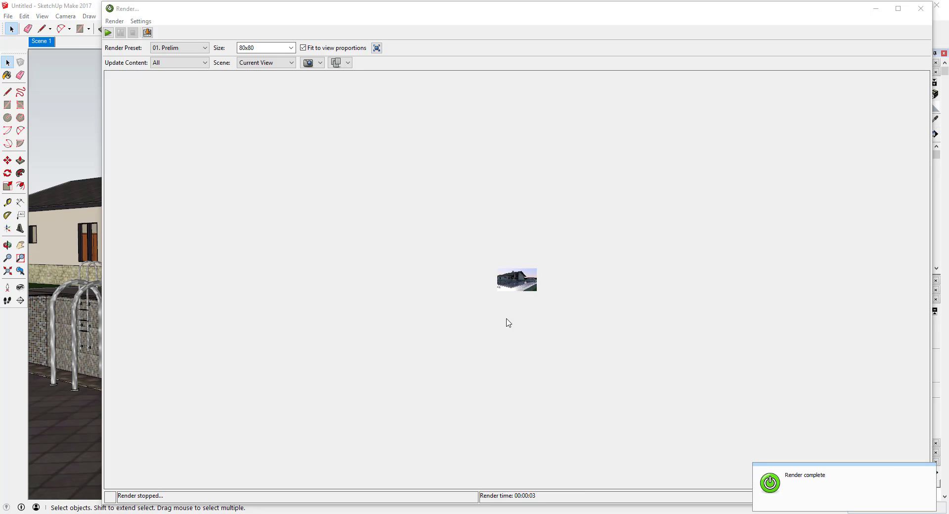
# Set the render size to 800x800 px and render the current view again with the 01. Prelim preset.
pyautogui.click(262, 47)
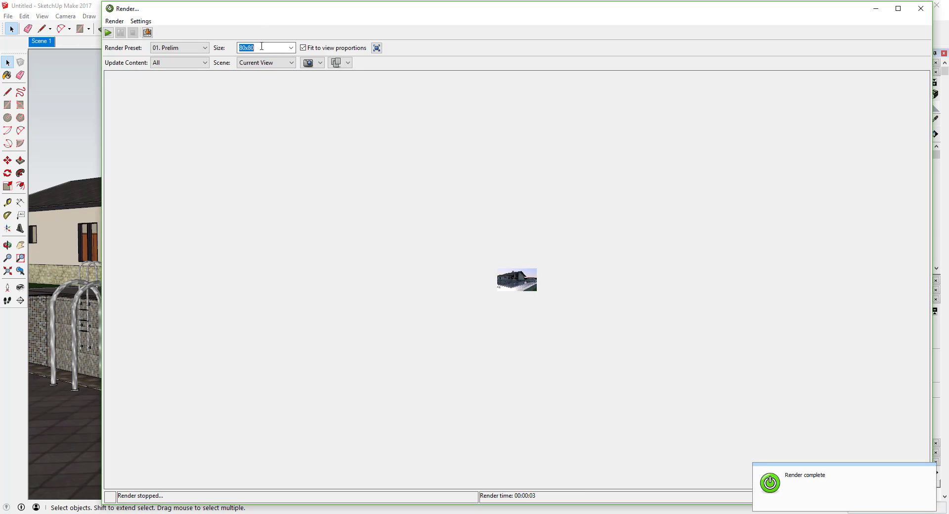
pyautogui.click(291, 47)
pyautogui.click(251, 61)
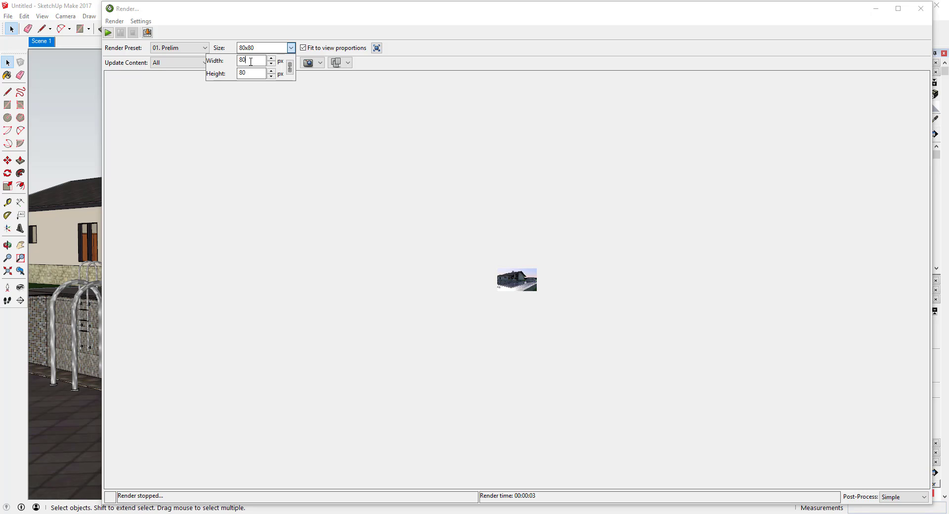
pyautogui.write('0')
pyautogui.press('Tab')
pyautogui.click(387, 153)
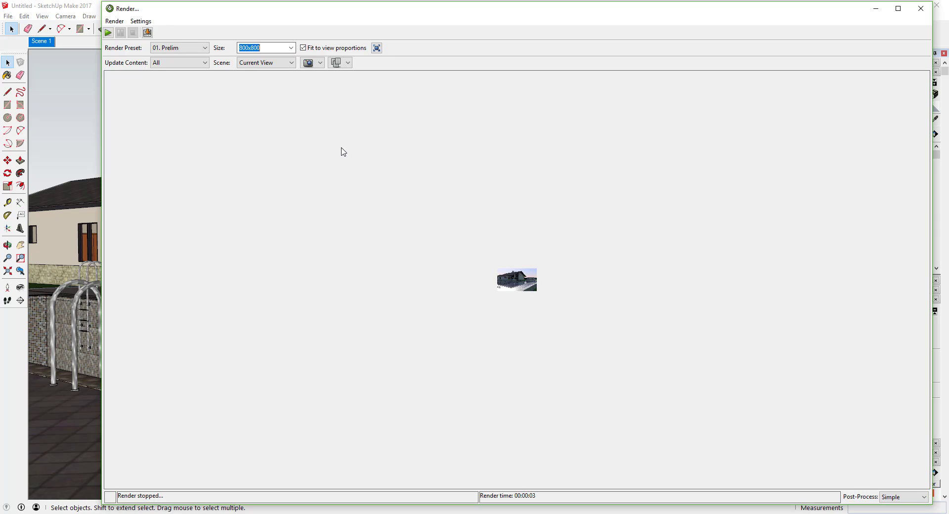
pyautogui.click(108, 32)
pyautogui.click(503, 239)
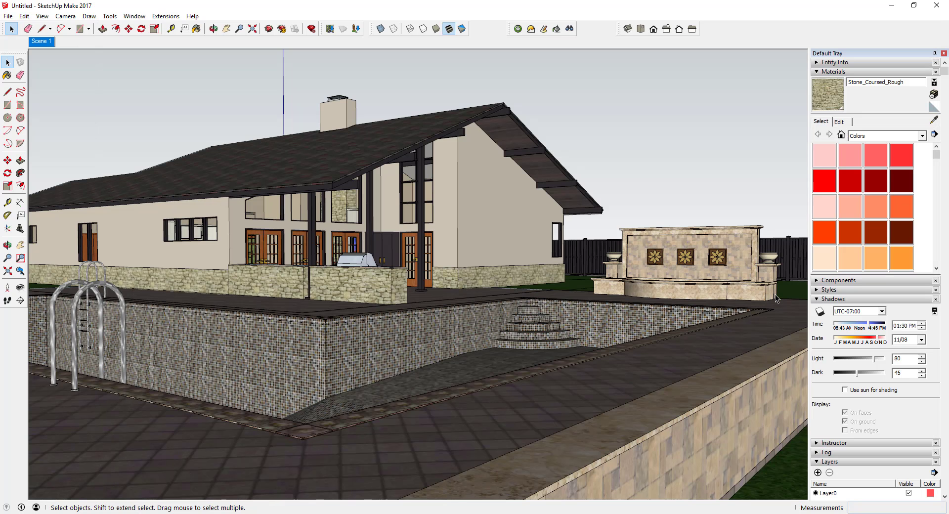
# Turn on shadows for the model and move the sun date to about 05/25.
pyautogui.click(819, 312)
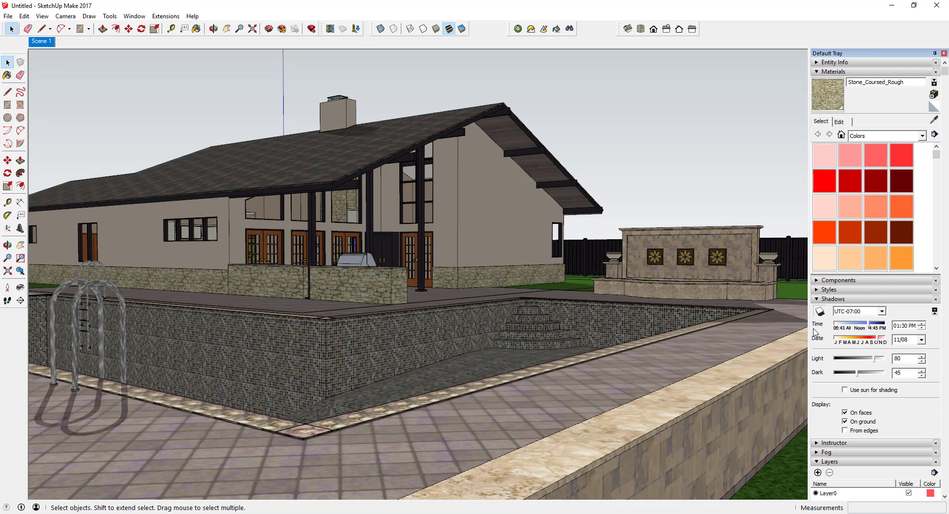
pyautogui.click(864, 341)
pyautogui.moveTo(864, 341); pyautogui.dragTo(851, 342)
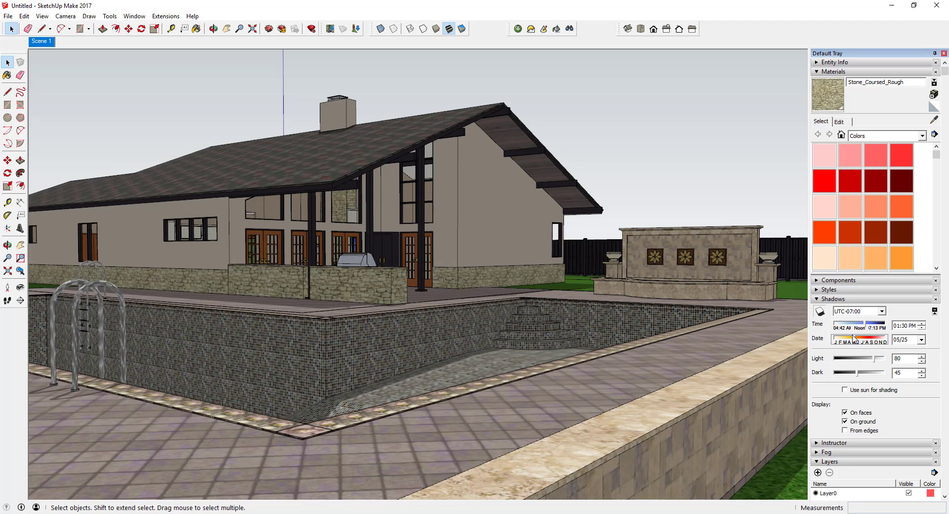
# Adjust the shadow settings to time zone UTC+12:45, date 09/25 and time 05:26 AM.
pyautogui.click(860, 328)
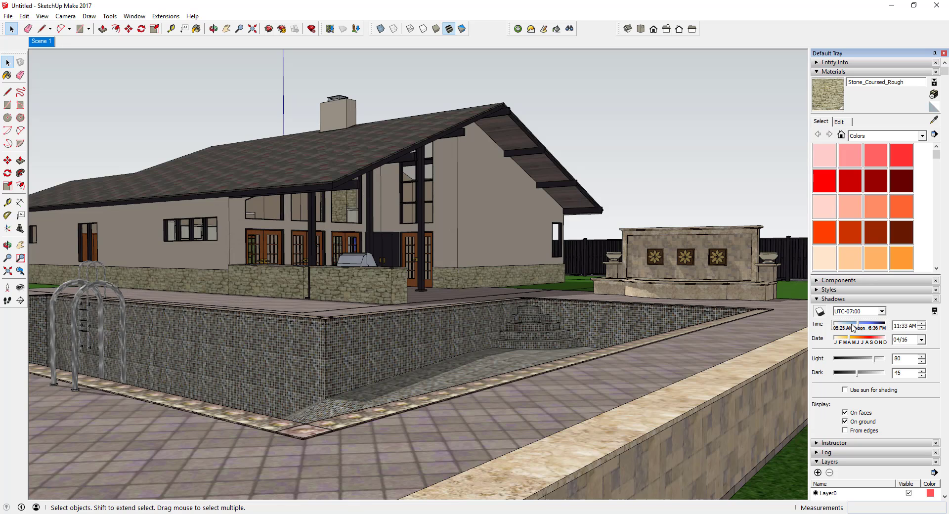
pyautogui.click(844, 326)
pyautogui.moveTo(849, 340); pyautogui.dragTo(835, 326)
pyautogui.click(865, 326)
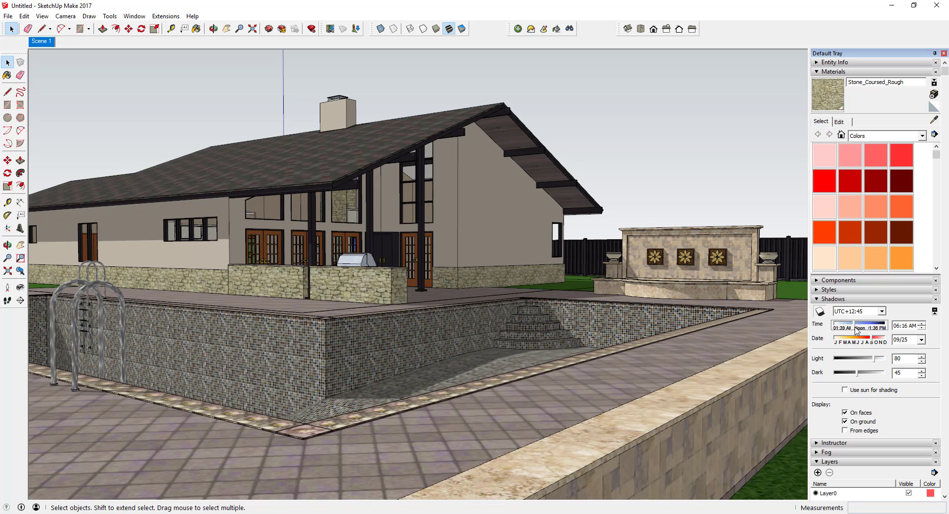
pyautogui.moveTo(855, 327); pyautogui.dragTo(851, 326)
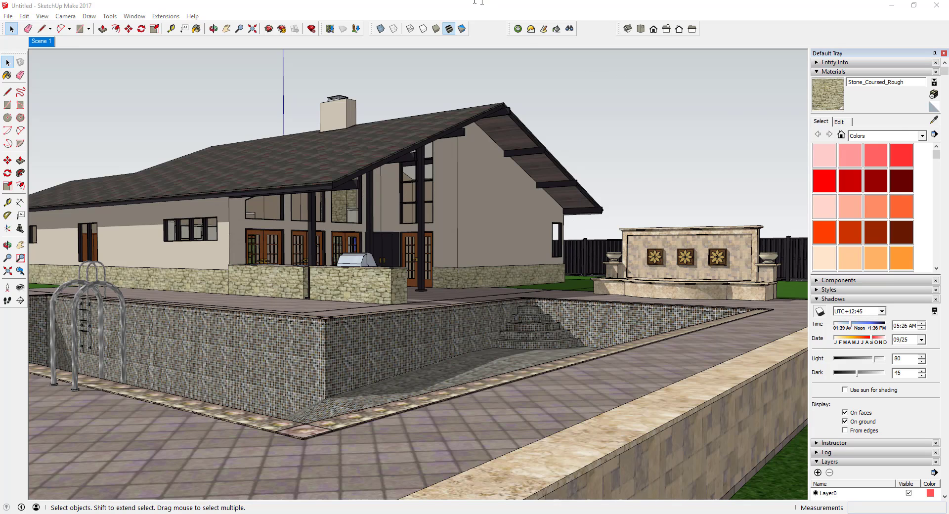
pyautogui.moveTo(478, 2); pyautogui.dragTo(432, 2)
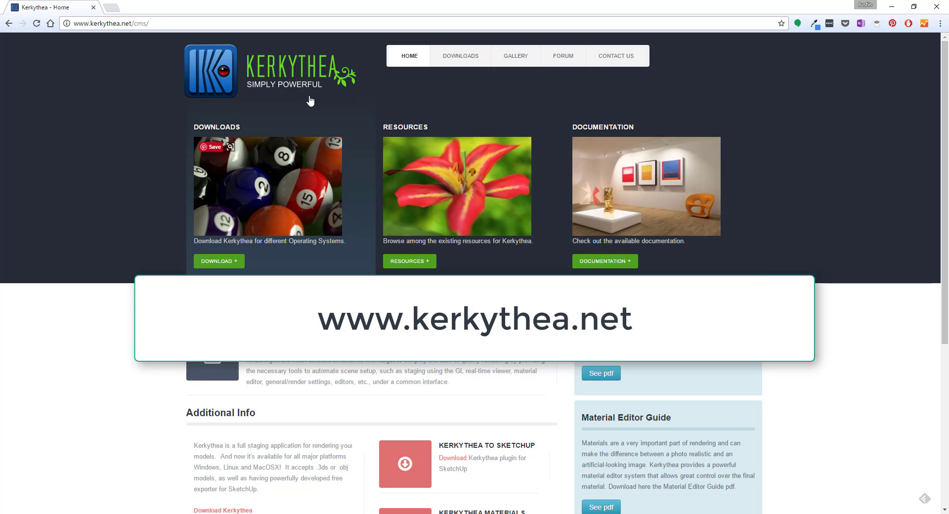
# Switch to the Kerkythea website in the browser and view its download resources page of skies and material libraries.
pyautogui.moveTo(461, 63)
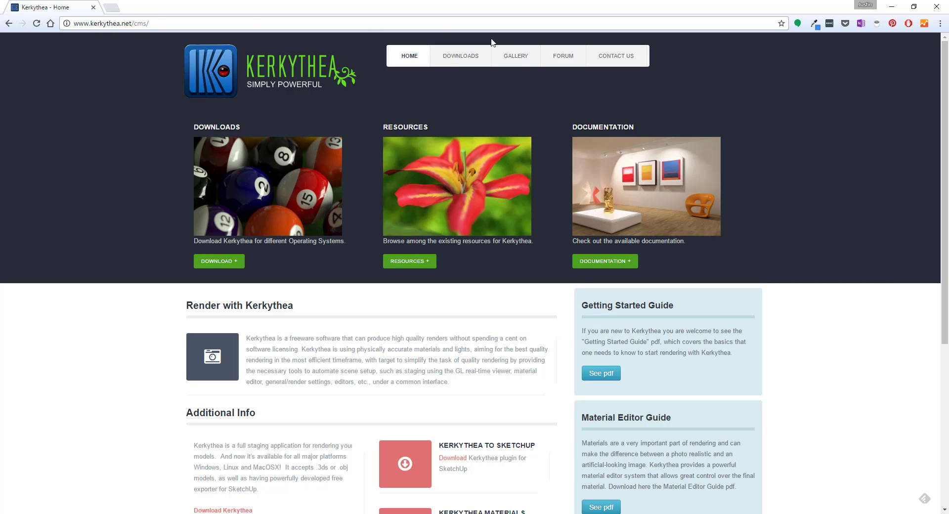
pyautogui.click(461, 103)
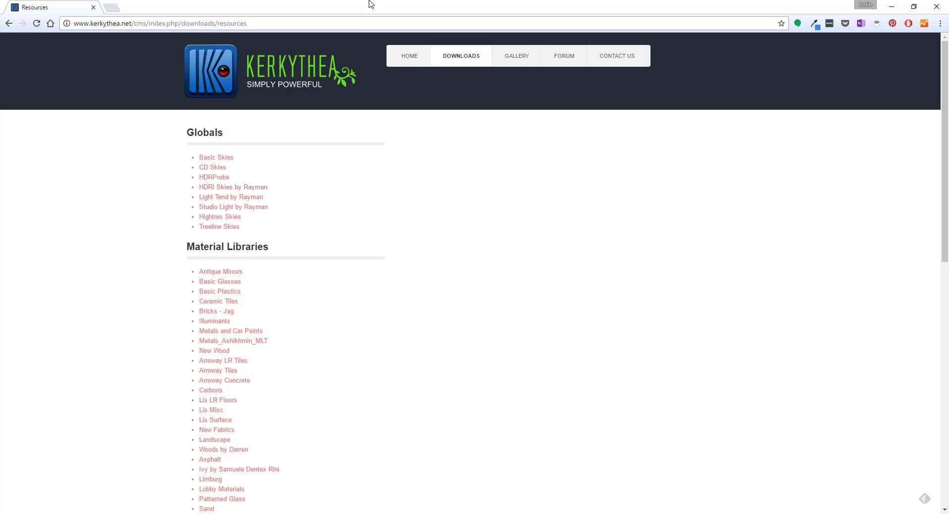
pyautogui.moveTo(371, 6)
pyautogui.mouseDown()
pyautogui.moveTo(595, 86)
pyautogui.moveTo(948, 119)
pyautogui.mouseUp()
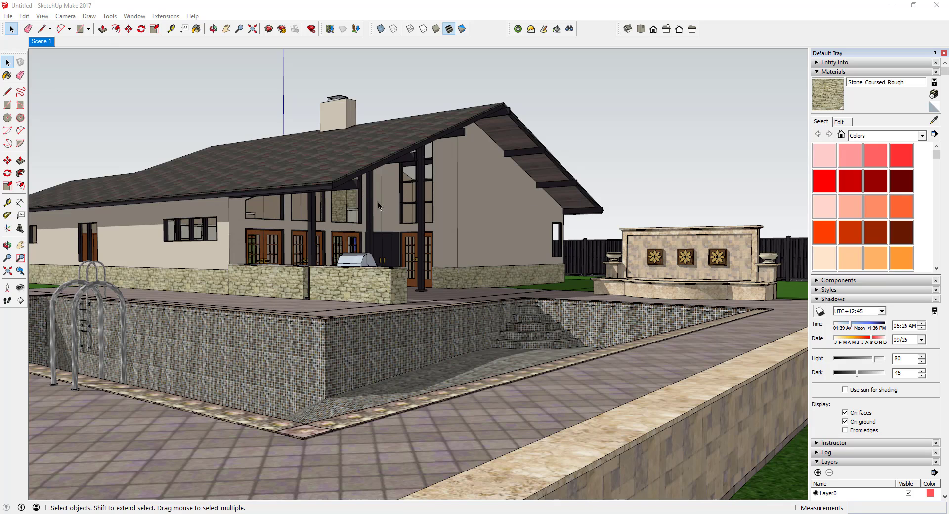
# Open the environment settings and try the Background Color, Sky Color and Physical Sky types.
pyautogui.click(532, 29)
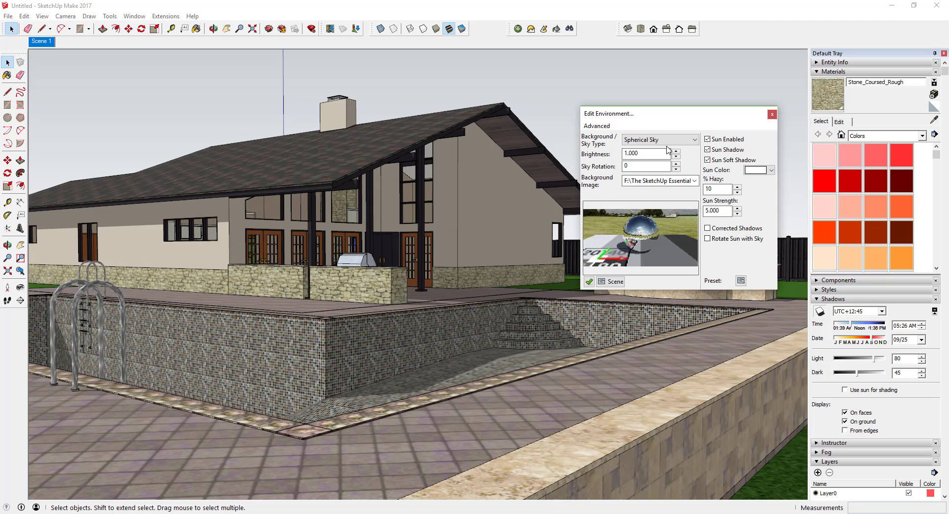
pyautogui.click(652, 140)
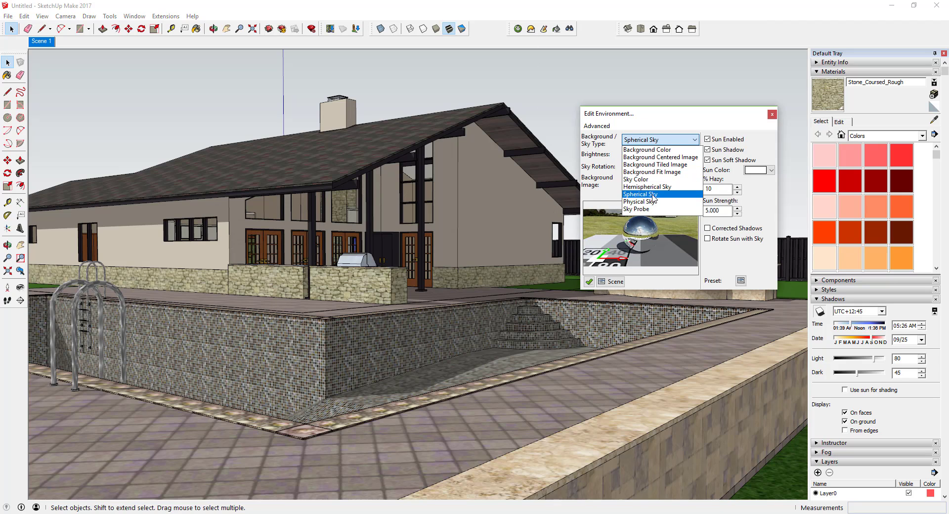
pyautogui.click(654, 151)
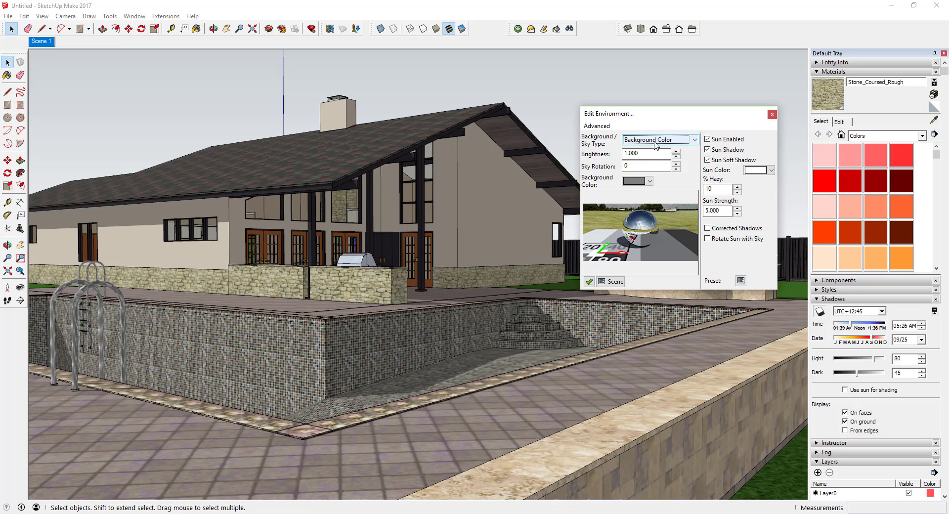
pyautogui.click(655, 140)
pyautogui.click(640, 179)
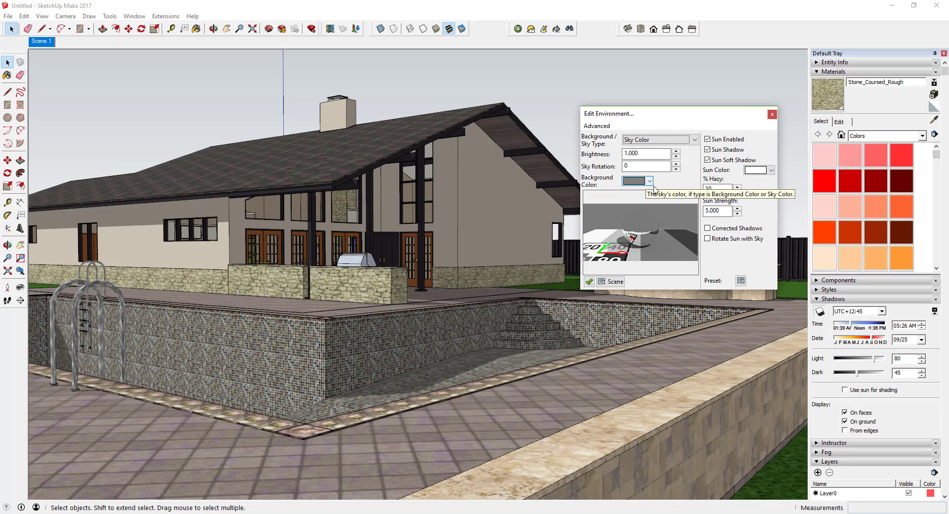
pyautogui.click(654, 141)
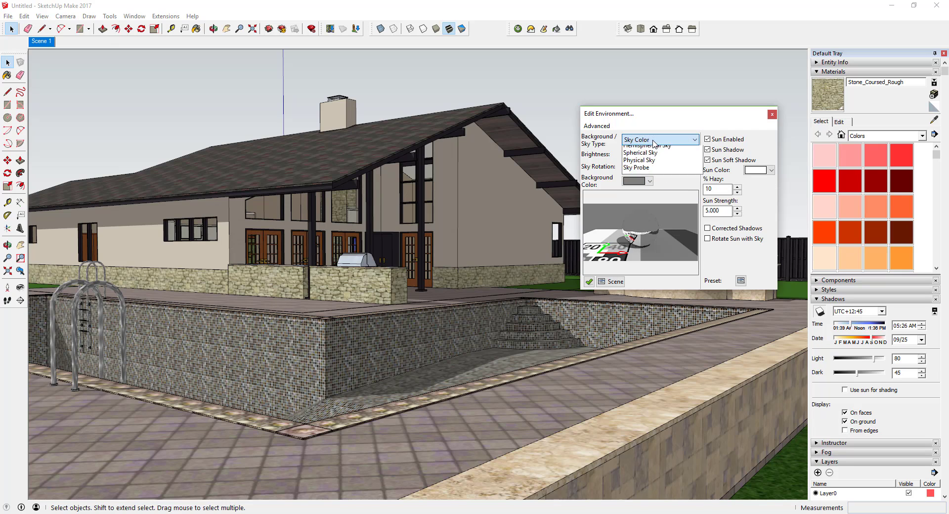
pyautogui.click(639, 201)
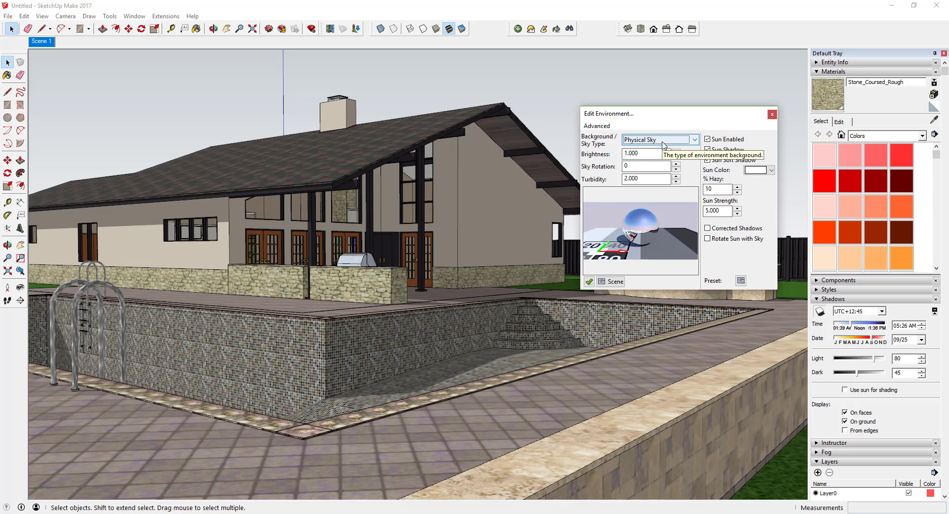
# Set the sky type to Spherical Sky and browse to the CD Skies folder inside CD_Skies.gbl for its background image.
pyautogui.click(662, 141)
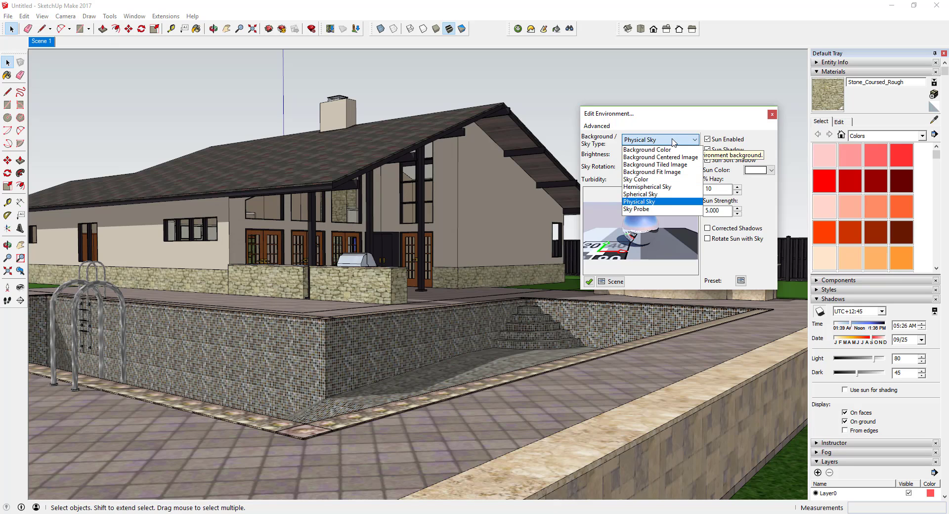
pyautogui.click(654, 194)
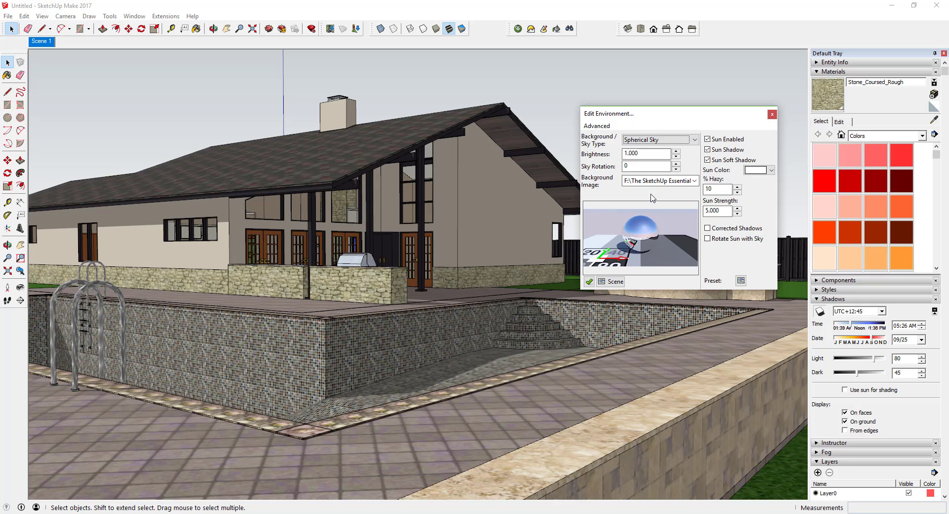
pyautogui.click(694, 180)
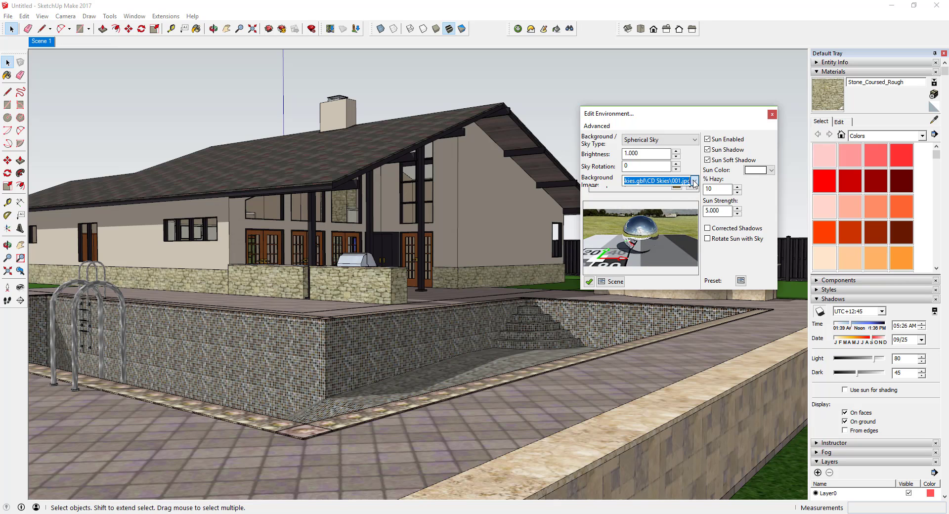
pyautogui.click(677, 194)
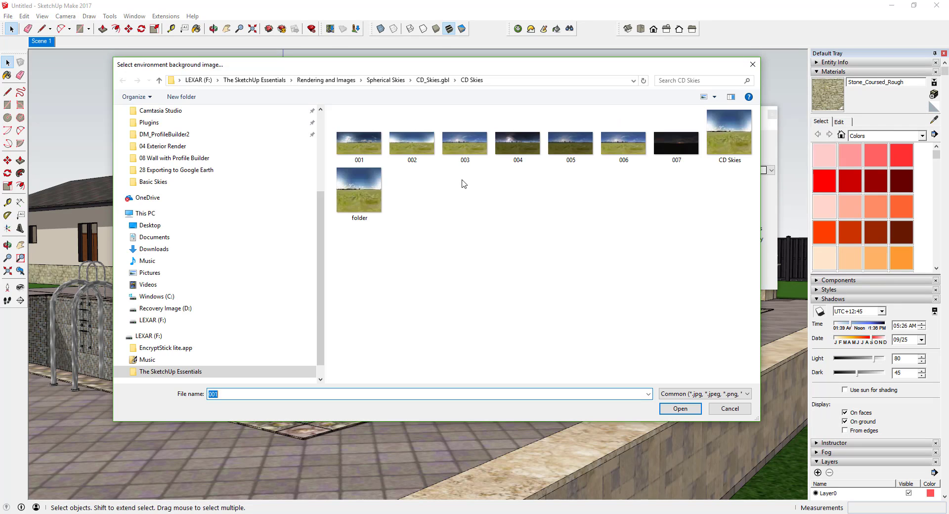
pyautogui.click(383, 80)
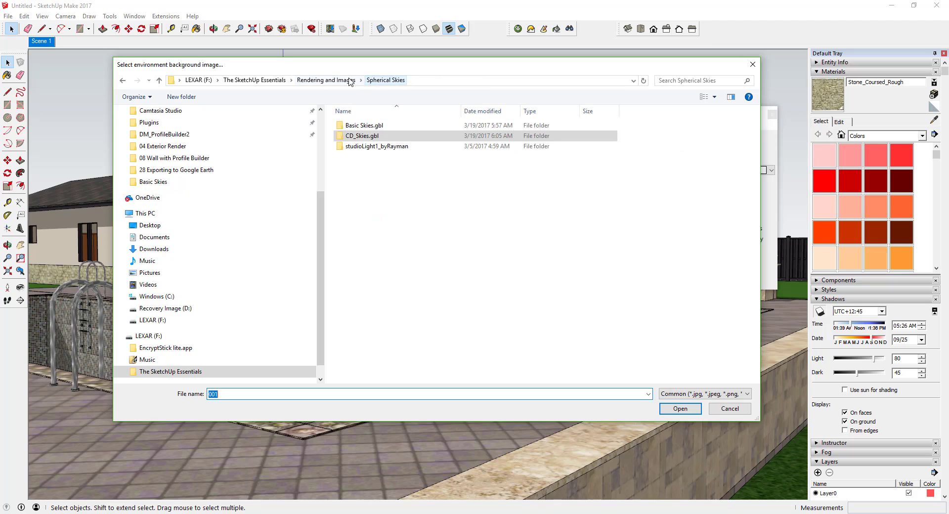
pyautogui.doubleClick(364, 136)
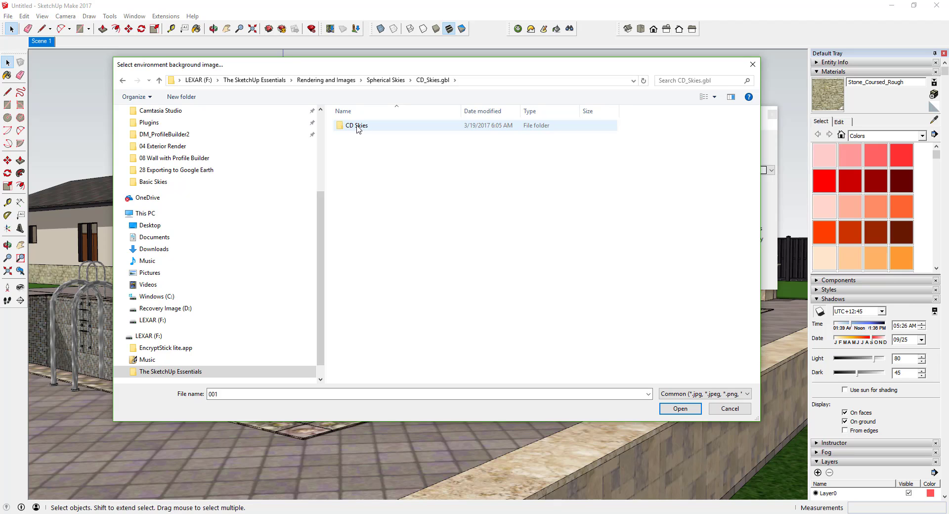
pyautogui.doubleClick(357, 126)
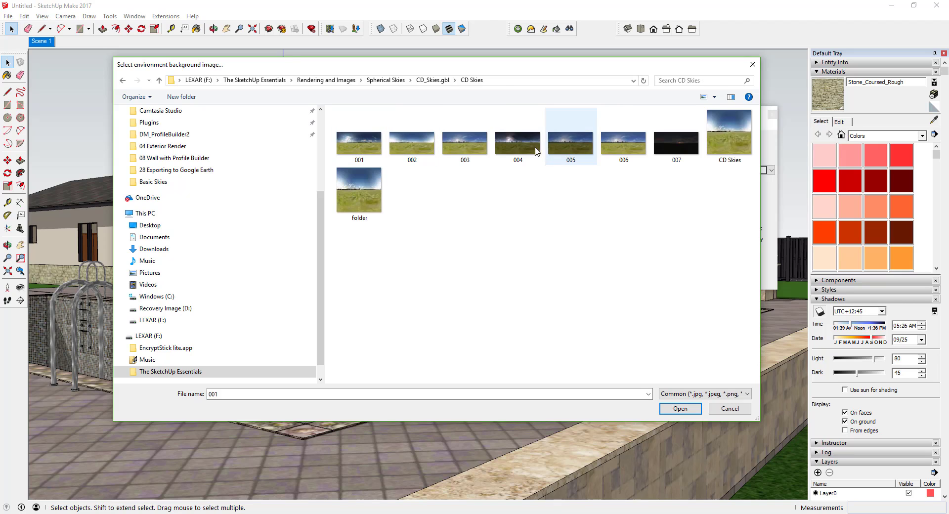
# Show the sky images as extra large icons, choose 001 as the background image and close the environment settings.
pyautogui.rightClick(508, 211)
pyautogui.moveTo(531, 217)
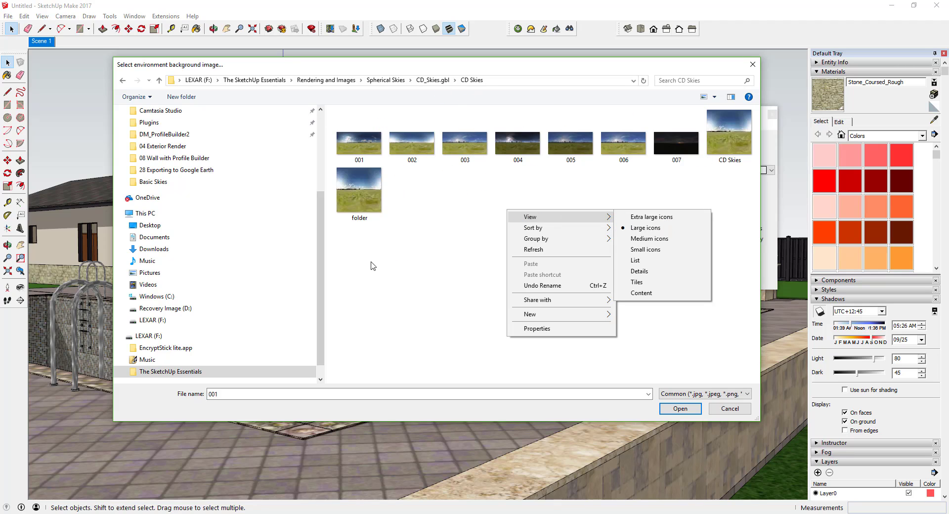
pyautogui.click(614, 186)
pyautogui.rightClick(485, 200)
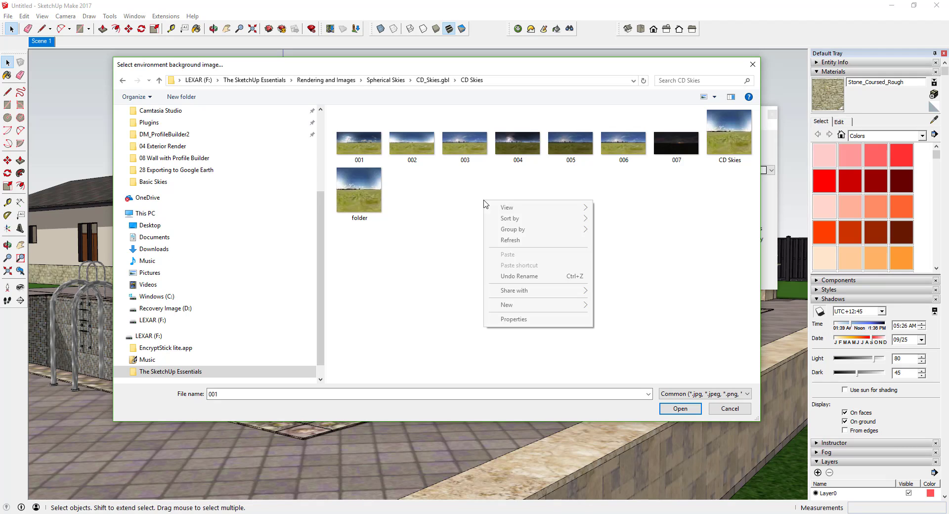
pyautogui.moveTo(504, 212)
pyautogui.click(631, 209)
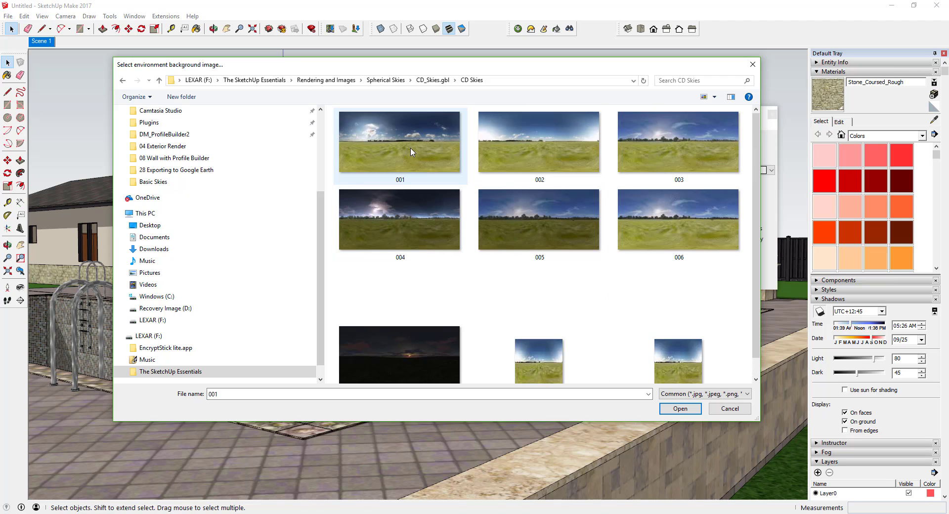
pyautogui.doubleClick(411, 141)
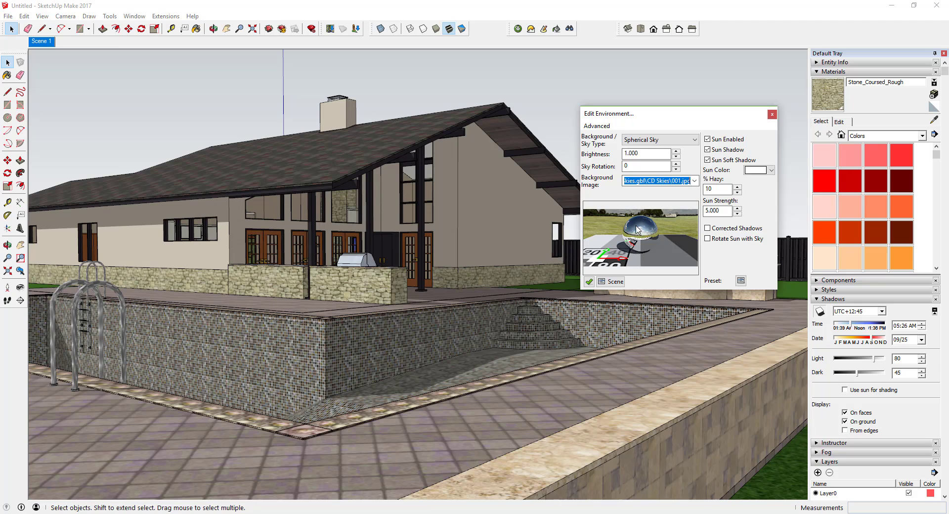
pyautogui.click(772, 115)
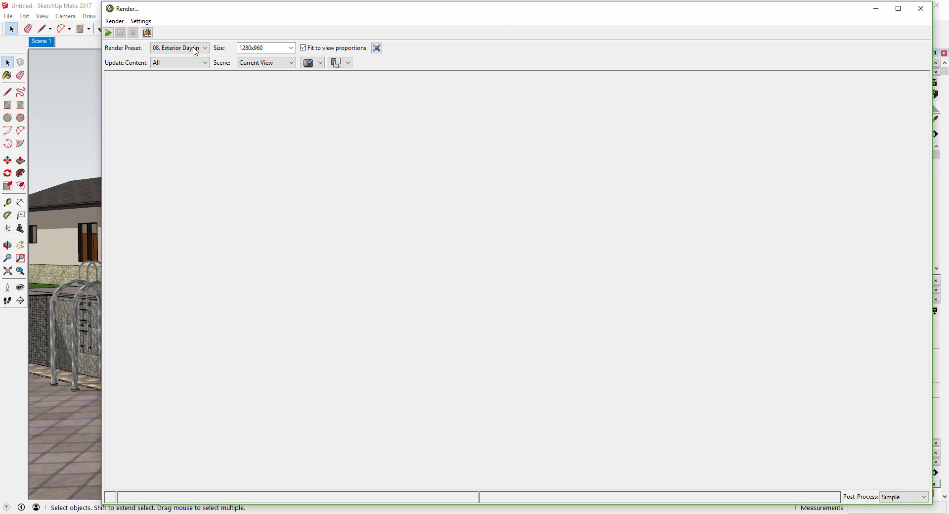
# Render the current view at 1280x960 with the 01. Prelim preset and close the render without saving the image.
pyautogui.click(196, 49)
pyautogui.click(56, 90)
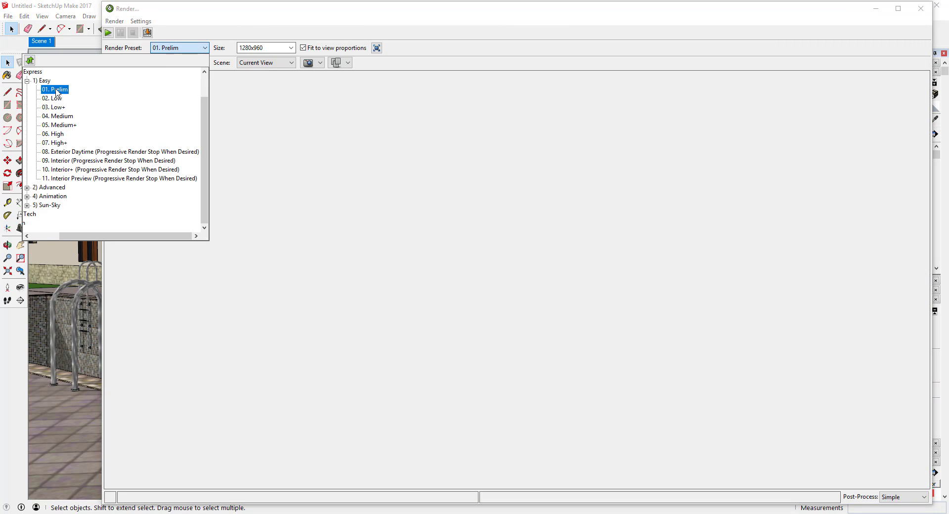
pyautogui.click(60, 92)
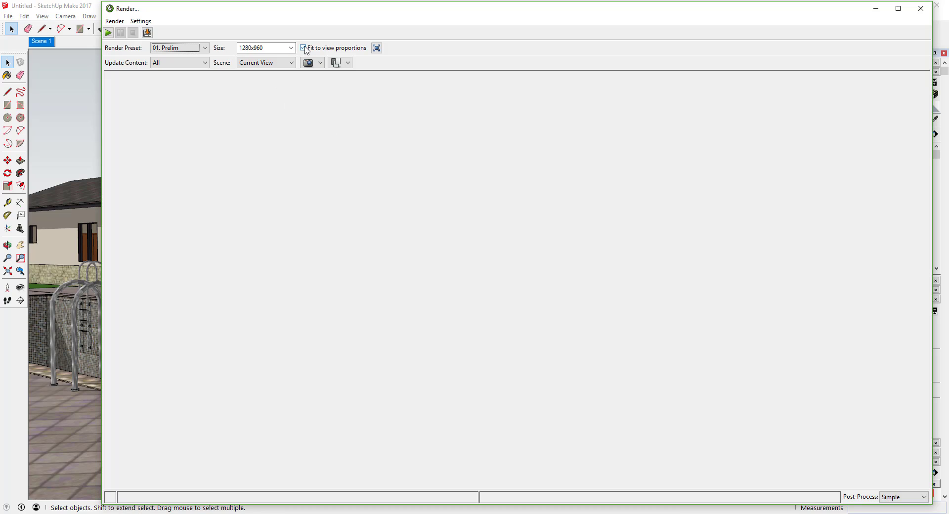
pyautogui.click(108, 33)
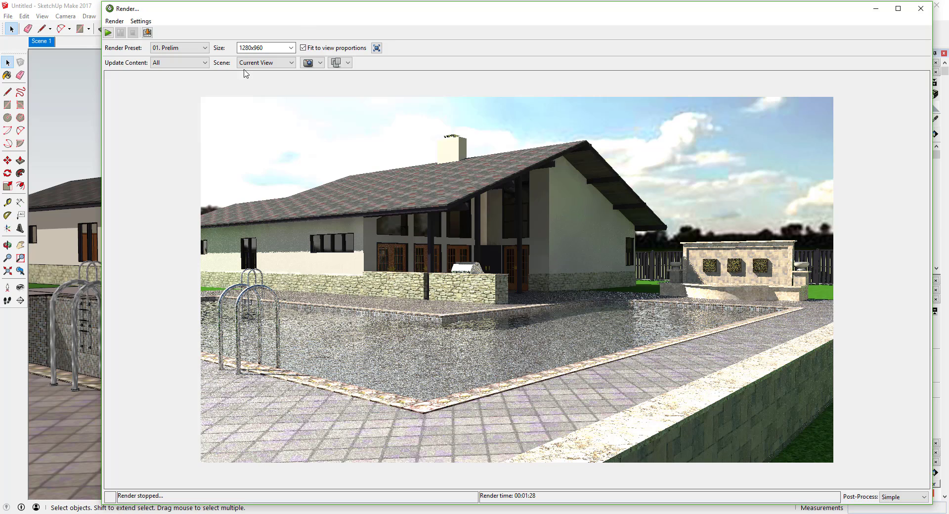
pyautogui.click(920, 8)
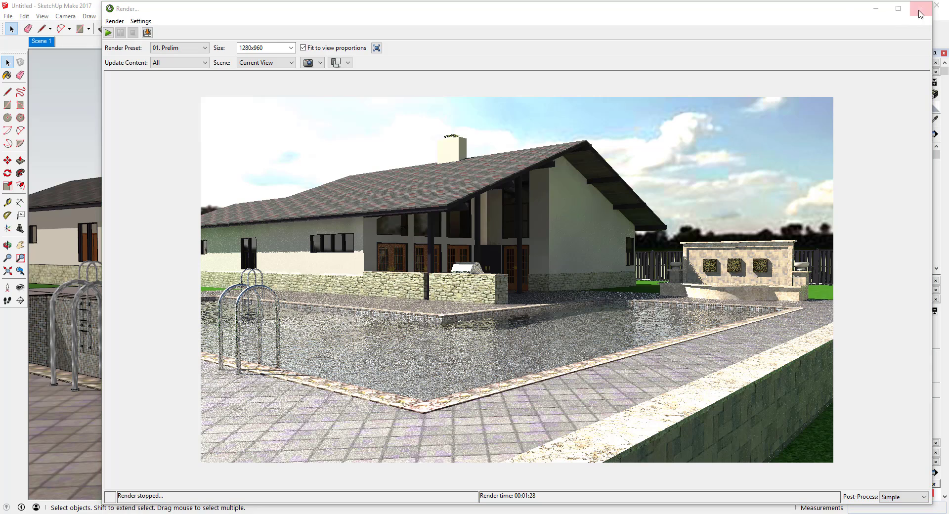
pyautogui.click(498, 244)
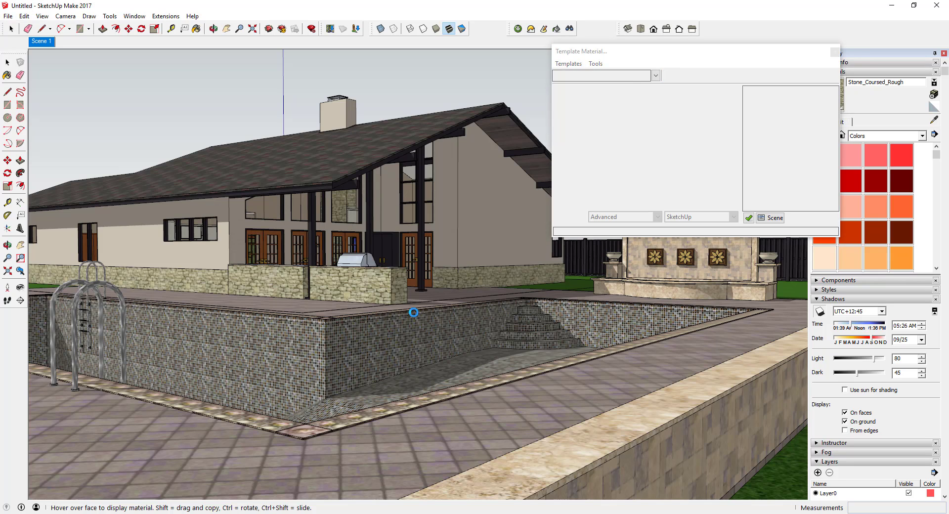
# Set the bump size of the Water_Pool_Light pool water material to .1 and close the material editor.
pyautogui.click(413, 313)
pyautogui.click(615, 114)
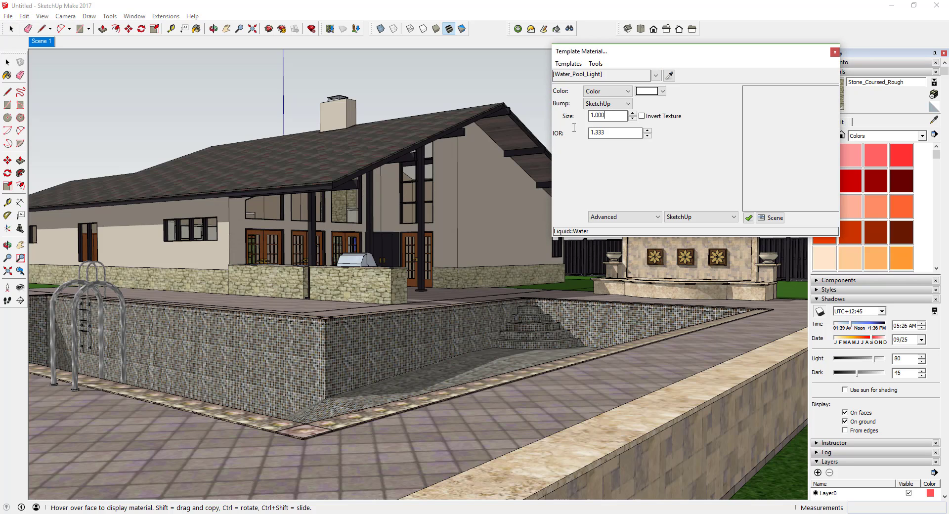
pyautogui.doubleClick(611, 117)
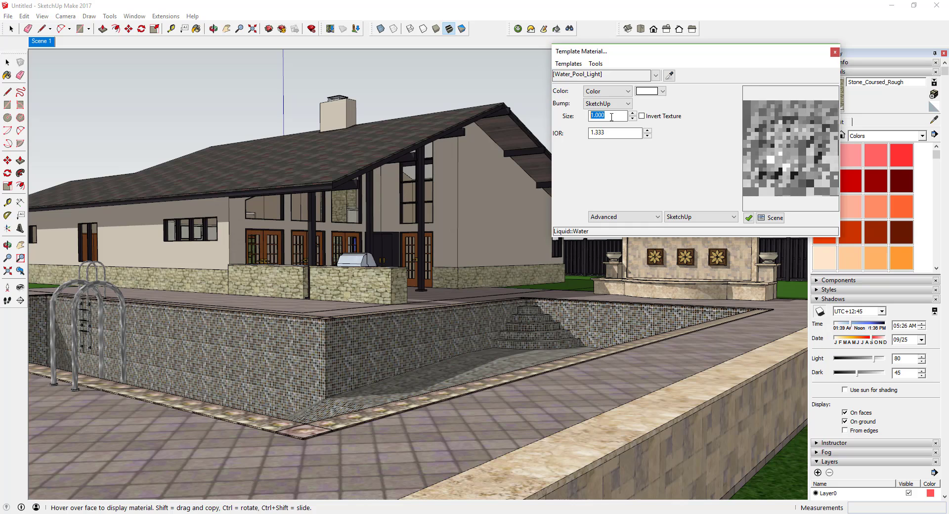
pyautogui.write('.1')
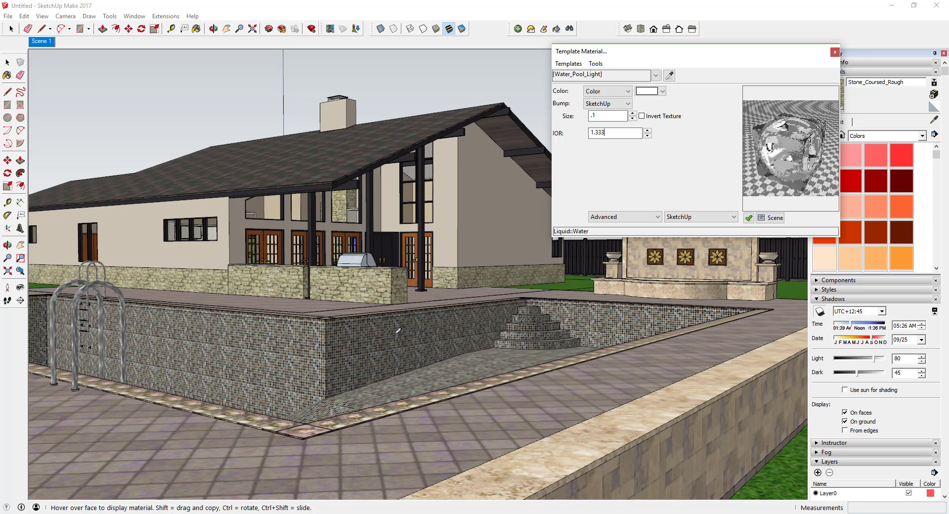
pyautogui.click(835, 53)
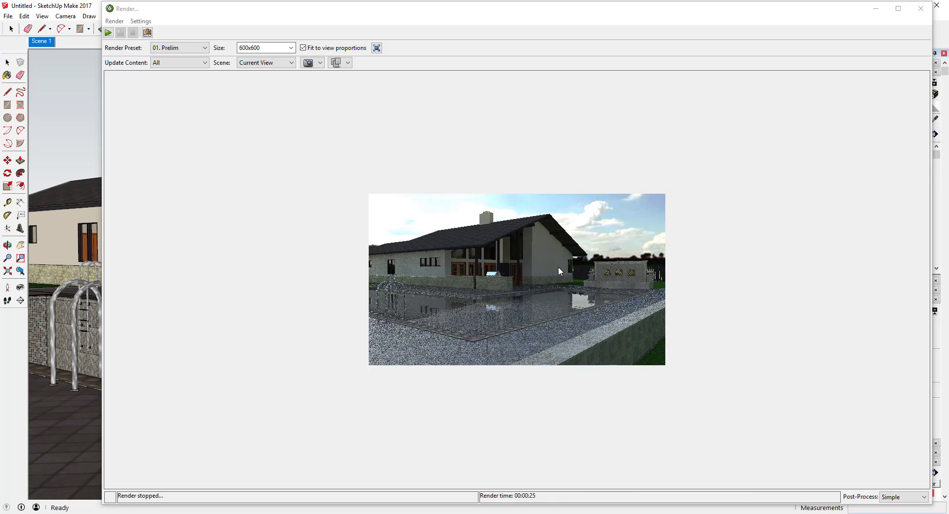
# Close the render without saving the image and bring the camera closer to the pool ladder, house and fountain wall in Scene View.
pyautogui.click(918, 15)
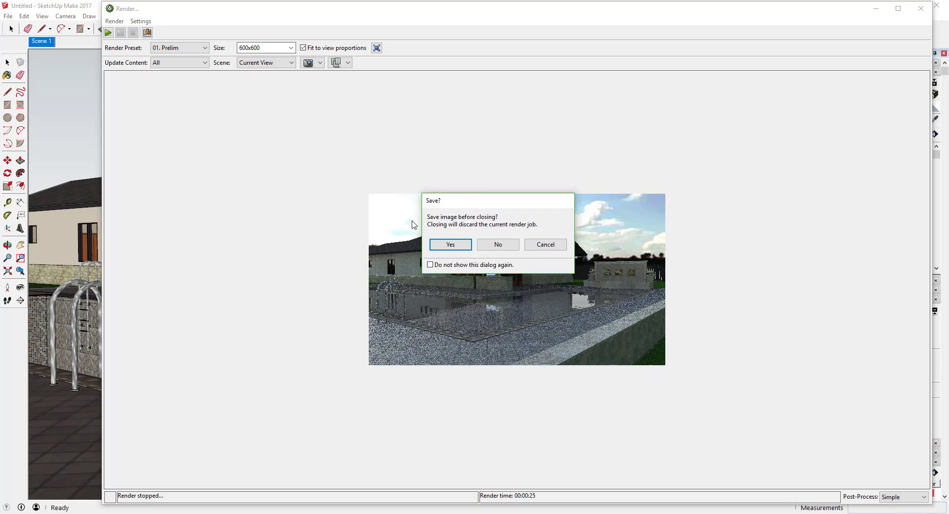
pyautogui.click(496, 246)
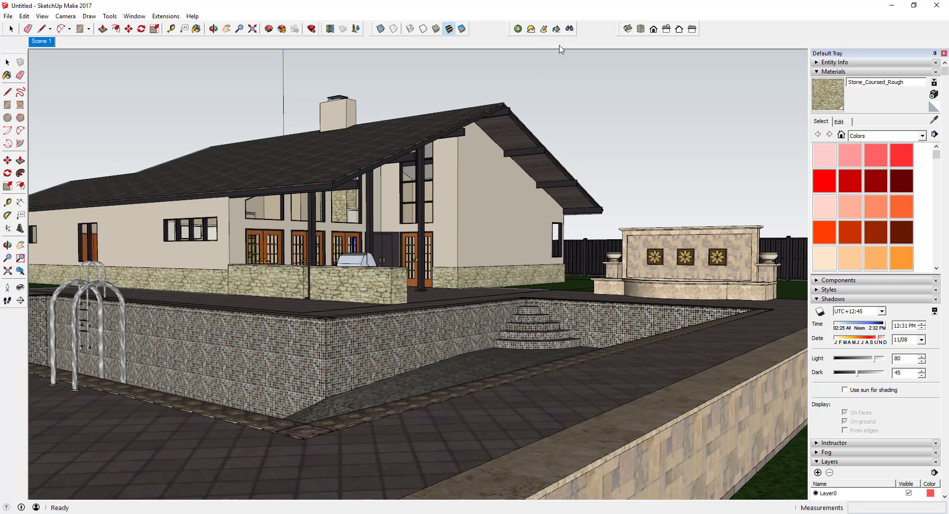
pyautogui.click(570, 29)
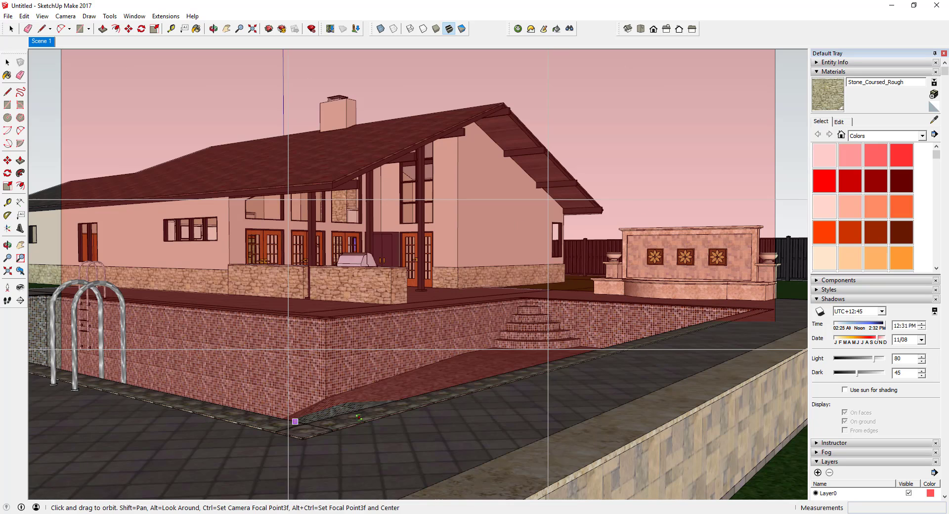
pyautogui.moveTo(322, 394); pyautogui.dragTo(297, 349, button='middle')
pyautogui.scroll(1, 110, 386)
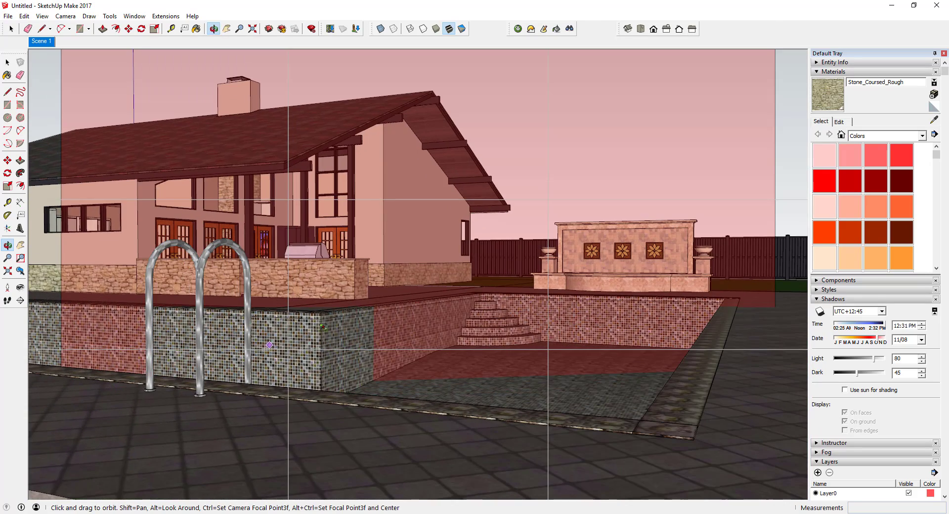
pyautogui.moveTo(392, 287); pyautogui.dragTo(467, 287, button='middle')
pyautogui.scroll(2, 467, 287)
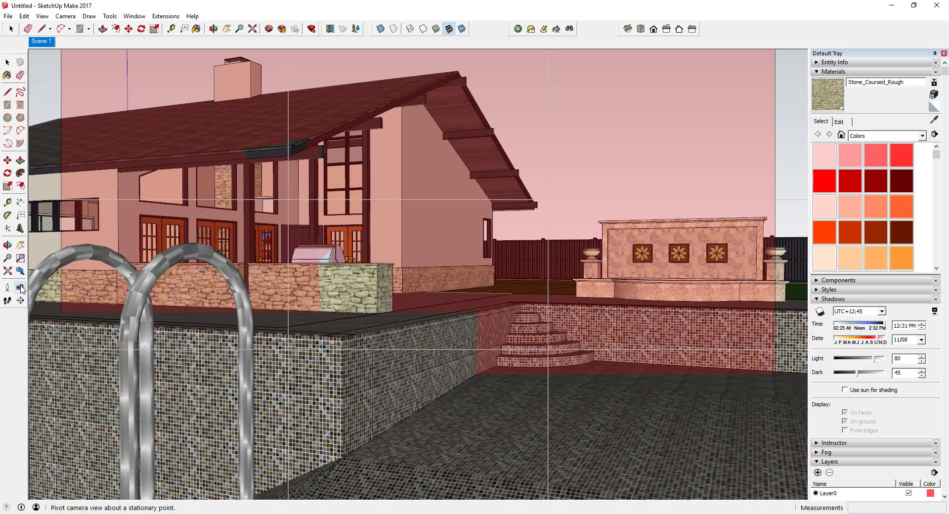
# Turn the camera with Look Around and pull back until the whole pool ladder, house and fountain wall are in frame.
pyautogui.click(20, 289)
pyautogui.moveTo(446, 316); pyautogui.dragTo(476, 315)
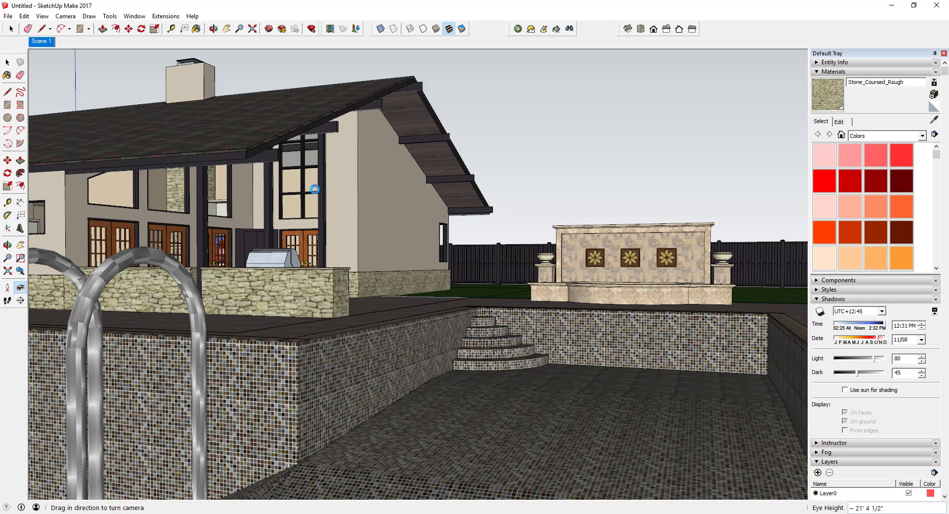
pyautogui.moveTo(567, 196); pyautogui.dragTo(579, 318)
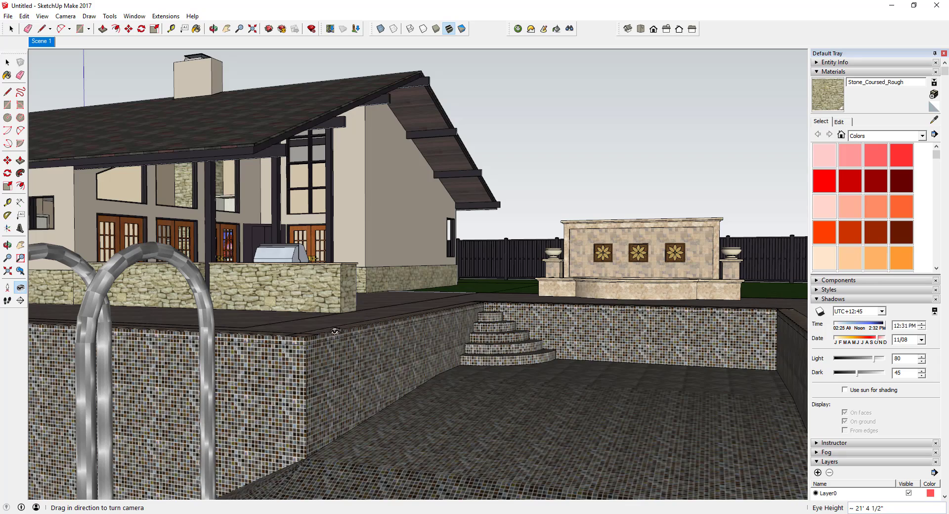
pyautogui.scroll(-2, 572, 294)
pyautogui.scroll(1, 573, 302)
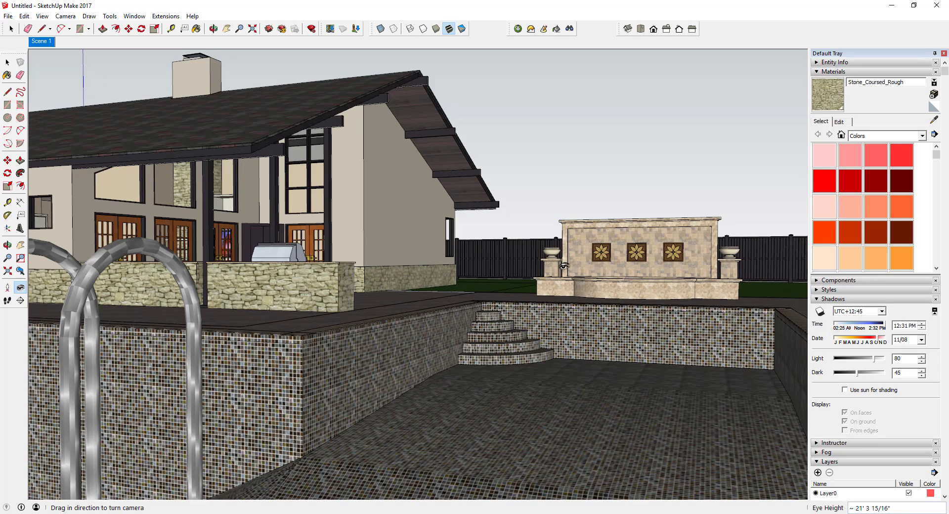
pyautogui.scroll(-2, 565, 267)
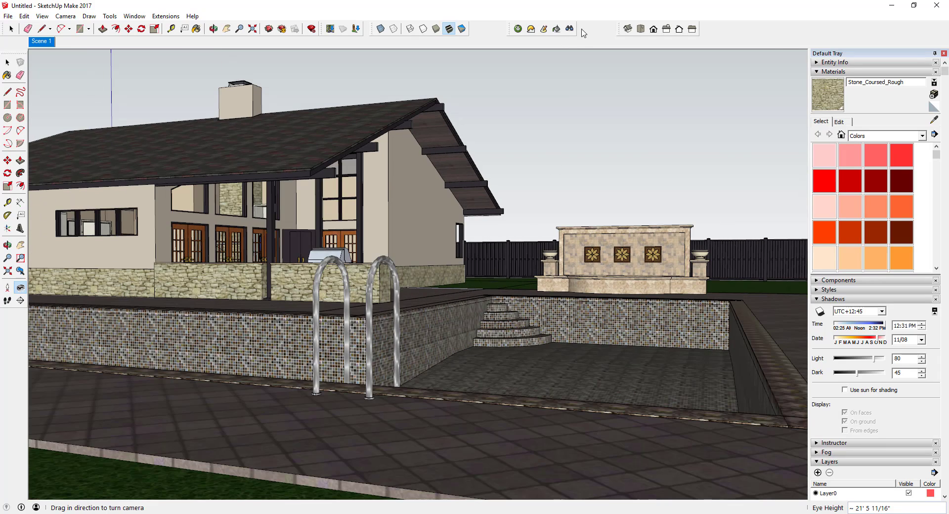
# Reframe the camera low and close behind the pool ladder, with the house beyond it and the fountain wall alongside.
pyautogui.press('o')
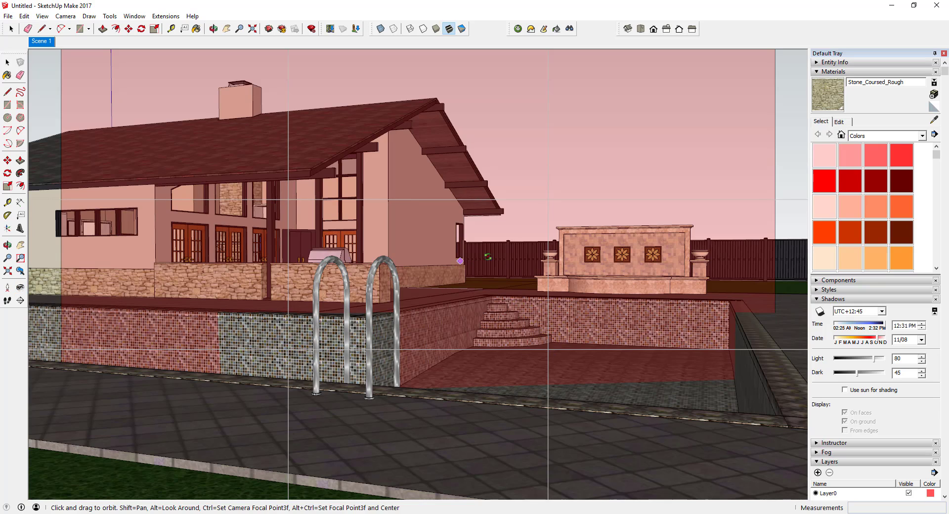
pyautogui.moveTo(514, 275); pyautogui.dragTo(512, 277, button='middle')
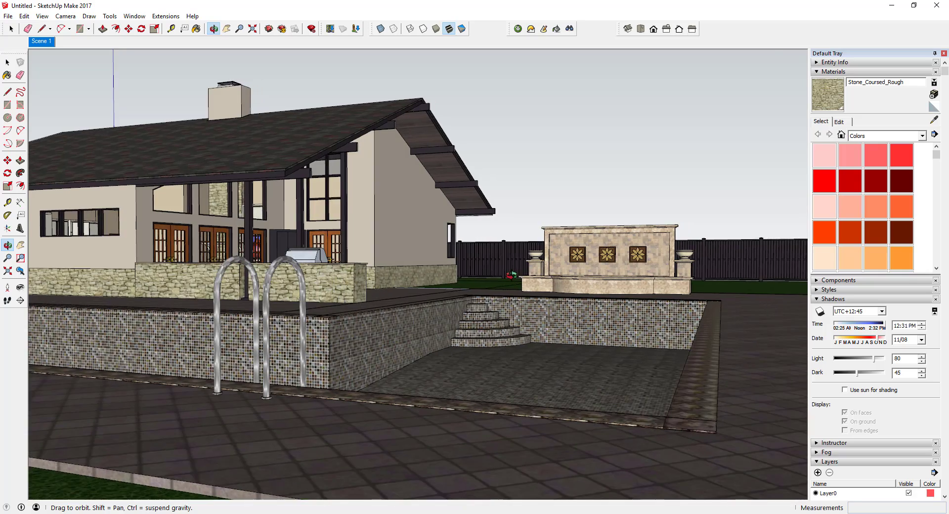
pyautogui.scroll(2, 435, 285)
pyautogui.scroll(2, 483, 261)
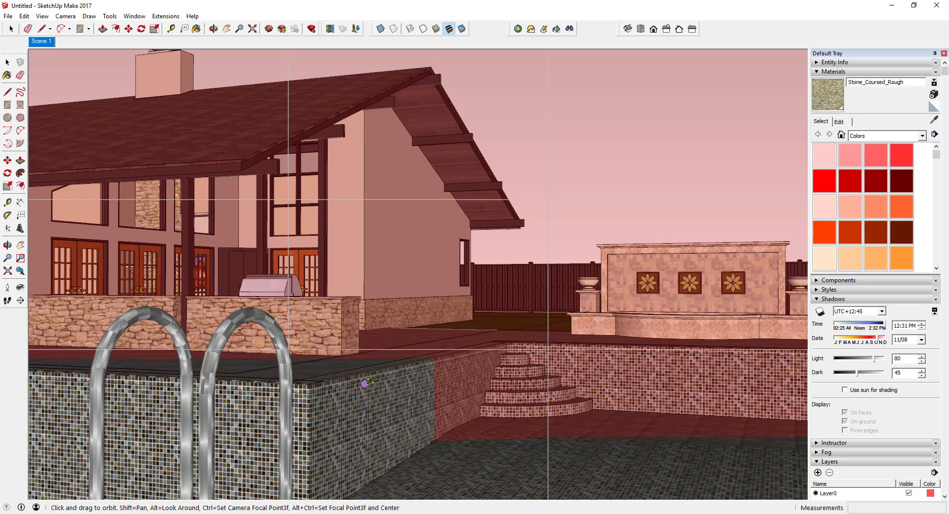
pyautogui.moveTo(369, 380); pyautogui.dragTo(378, 377, button='middle')
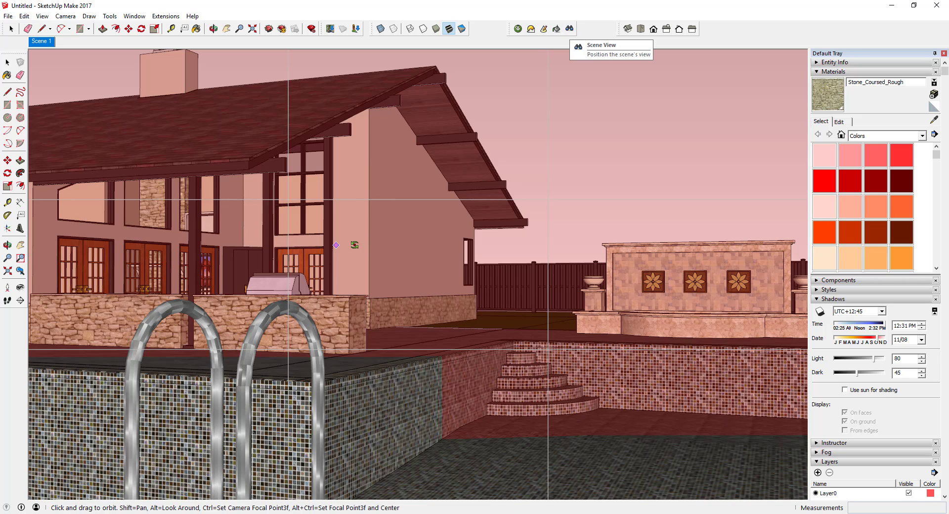
# Save the composed pool view as a second scene.
pyautogui.press('space')
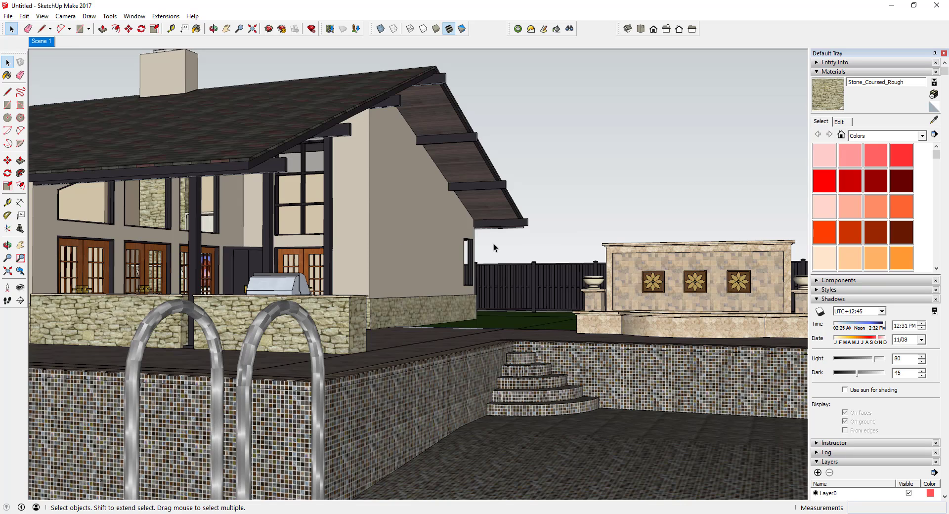
pyautogui.rightClick(49, 42)
pyautogui.click(69, 71)
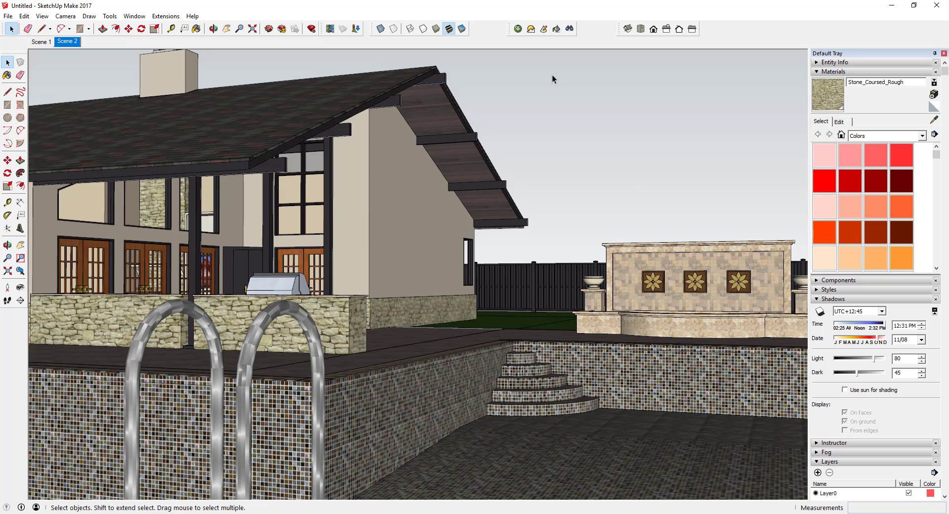
# Start rendering the current view with the 08. Exterior Daytime progressive preset.
pyautogui.click(518, 30)
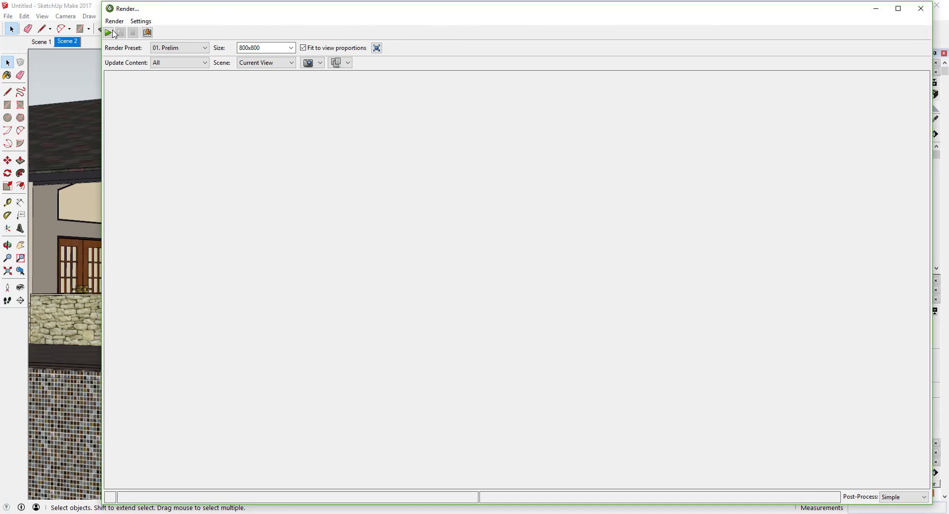
pyautogui.click(177, 48)
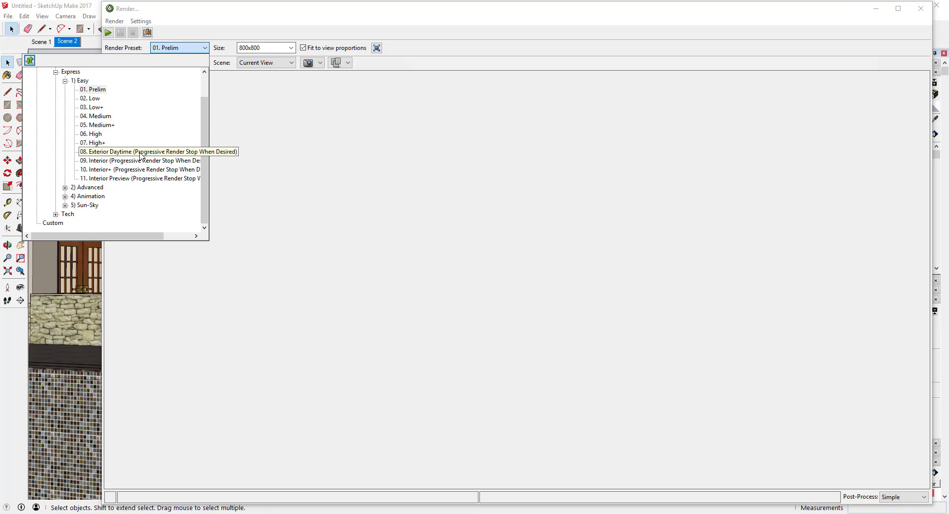
pyautogui.click(134, 153)
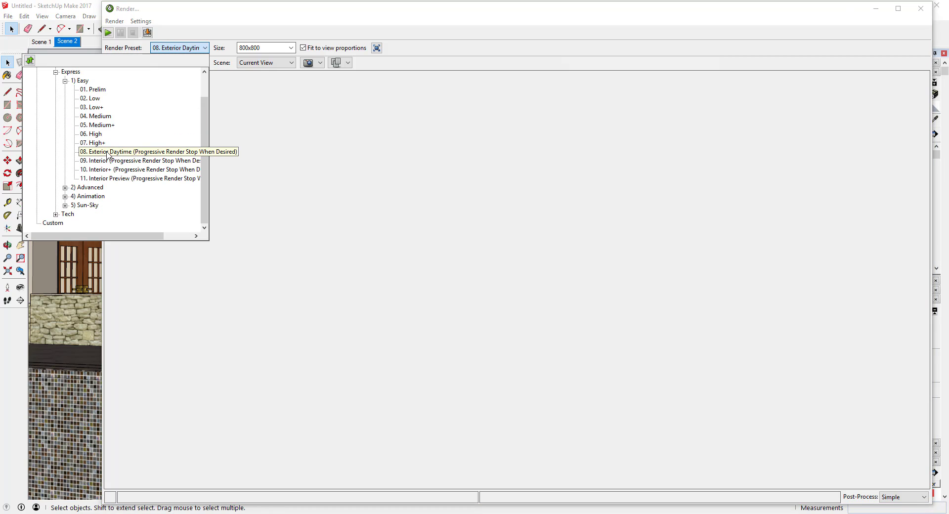
pyautogui.click(448, 208)
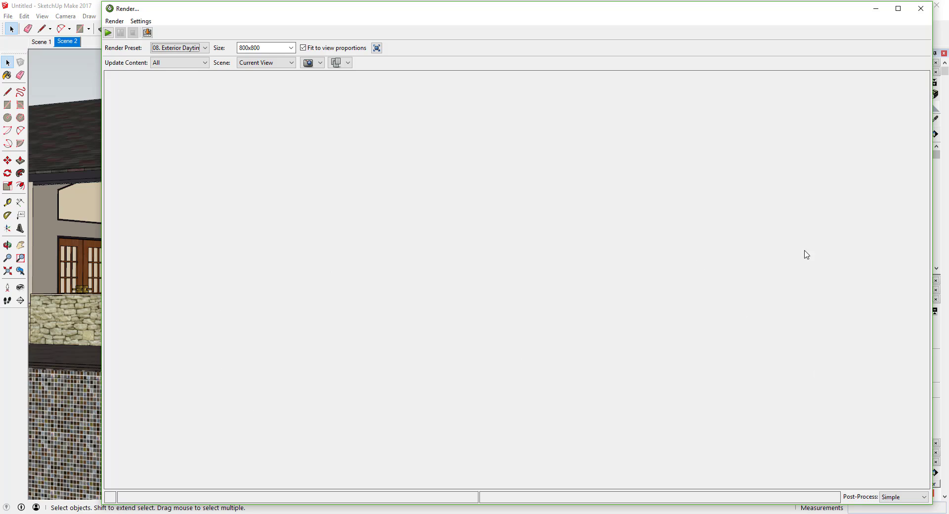
pyautogui.click(108, 33)
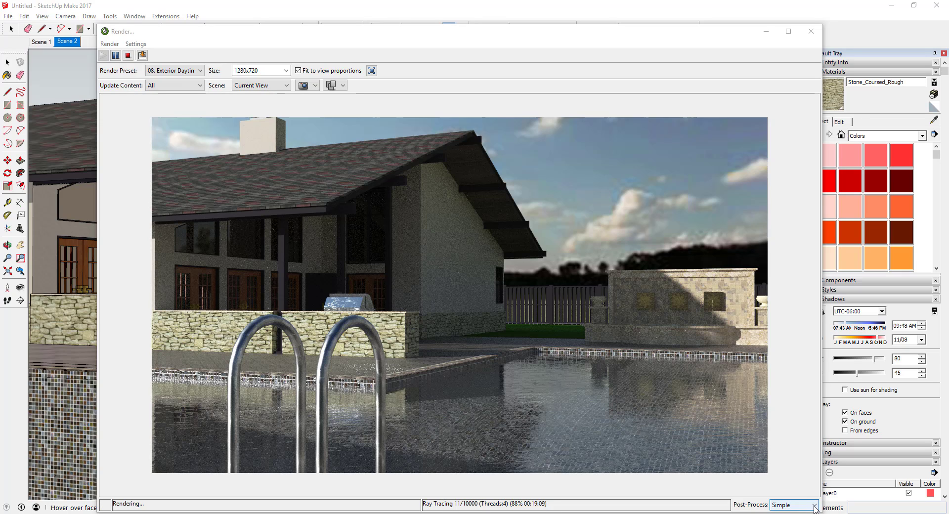
# Set the render's post-process exposure to 1.25 and gamma to .9.
pyautogui.click(814, 505)
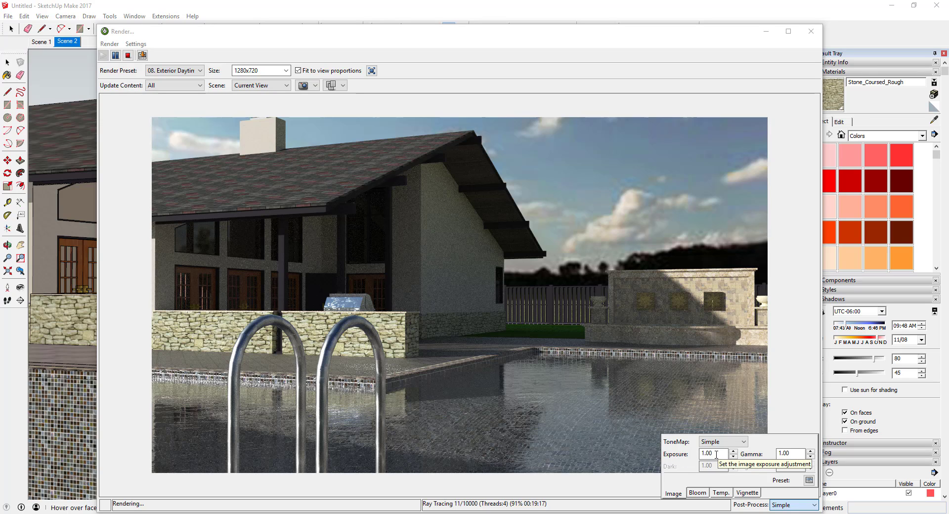
pyautogui.click(746, 493)
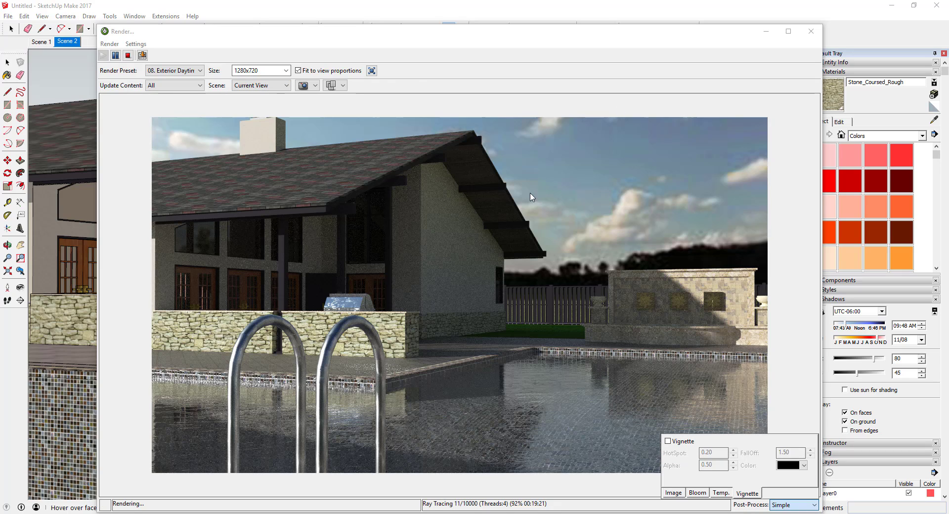
pyautogui.click(672, 494)
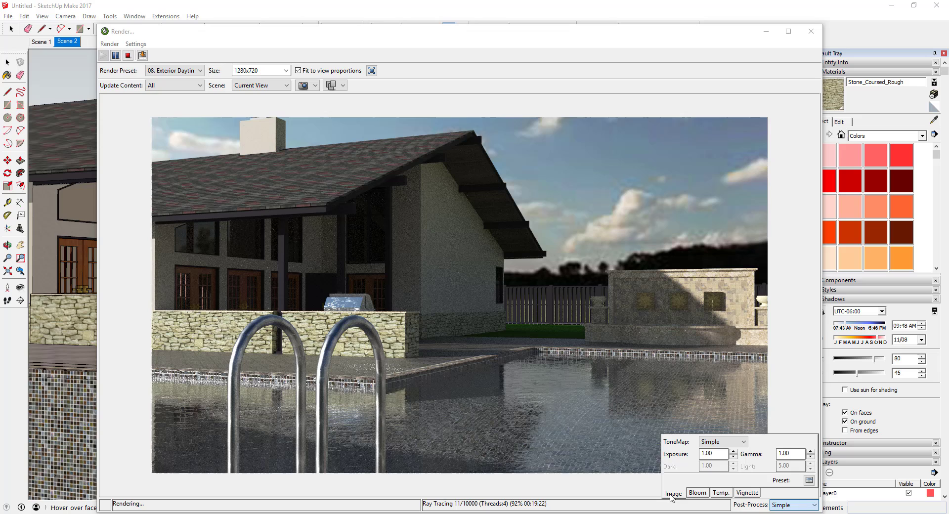
pyautogui.doubleClick(717, 454)
pyautogui.write('1.25')
pyautogui.press('Tab')
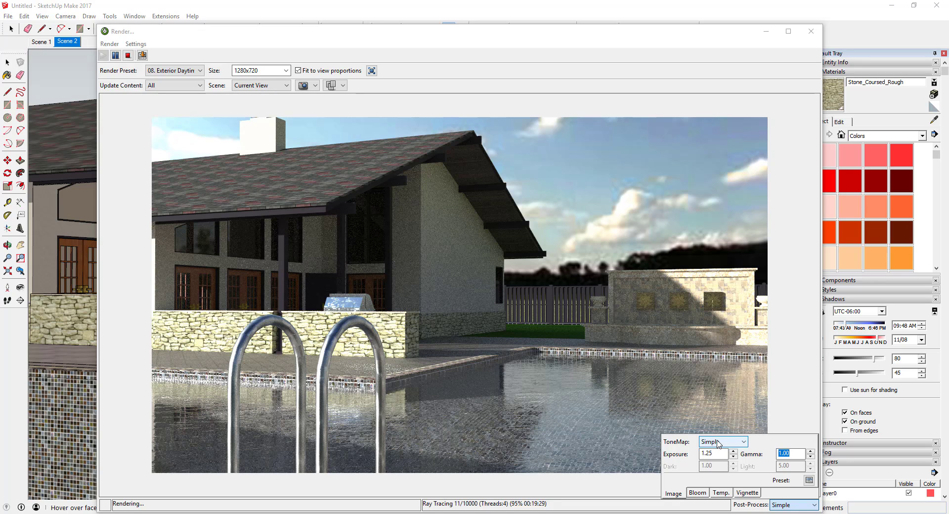
pyautogui.write('.9')
pyautogui.press('Tab')
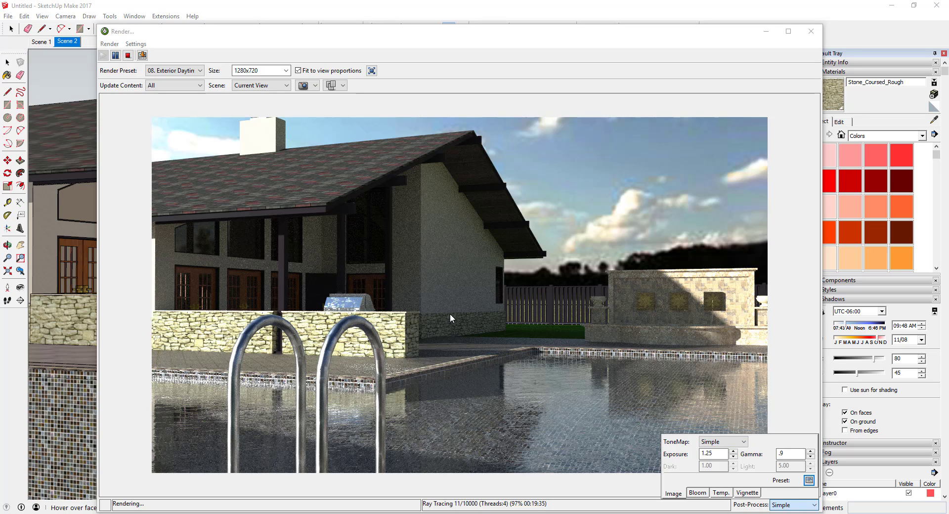
# Try an exposure of 1 on the render for comparison and return it to 1.25.
pyautogui.doubleClick(716, 455)
pyautogui.write('1')
pyautogui.press('Tab')
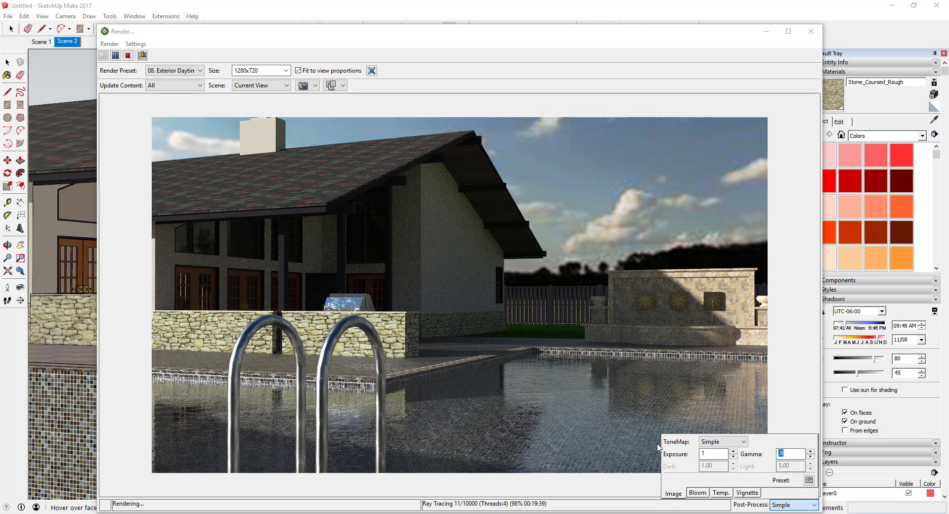
pyautogui.hotkey('shift', 'Tab')
pyautogui.write('1.25')
pyautogui.press('Tab')
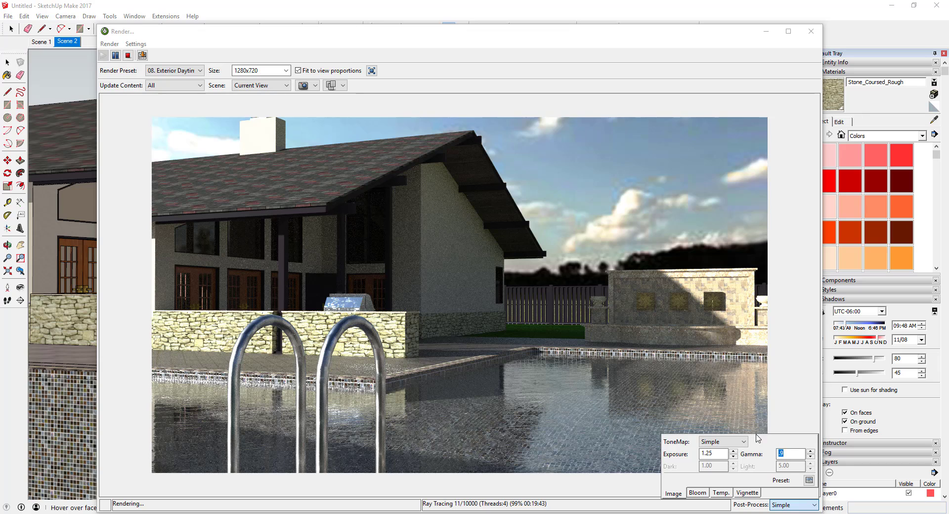
# Try the vignette effect on the render, toggling it to compare the image with and without it.
pyautogui.click(748, 493)
pyautogui.click(684, 441)
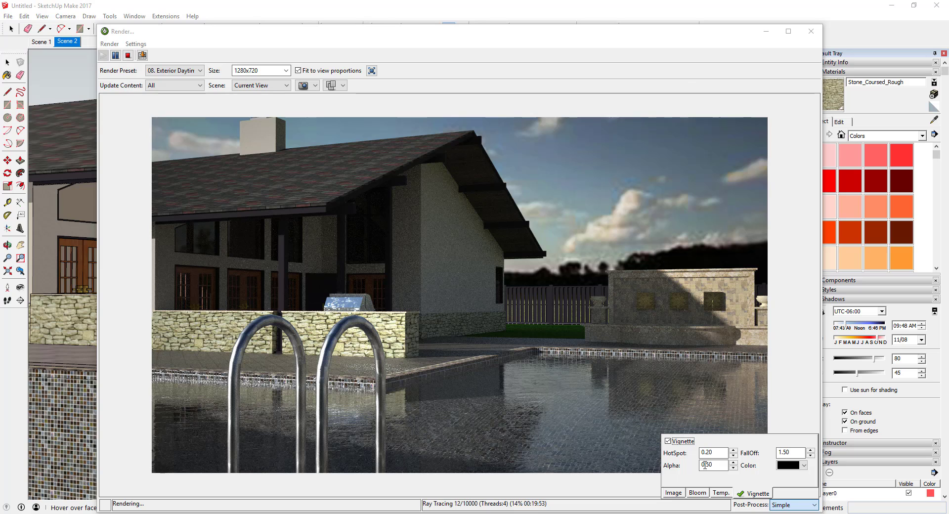
pyautogui.click(679, 442)
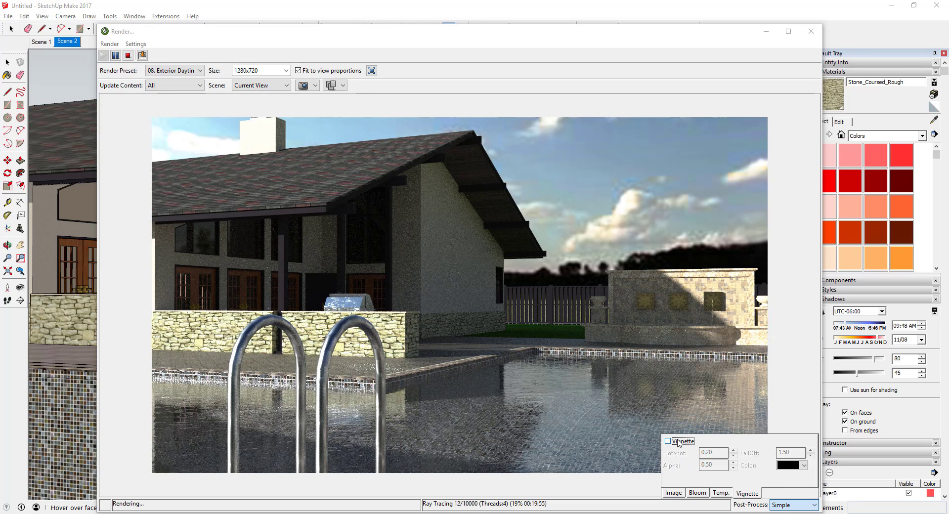
pyautogui.click(679, 442)
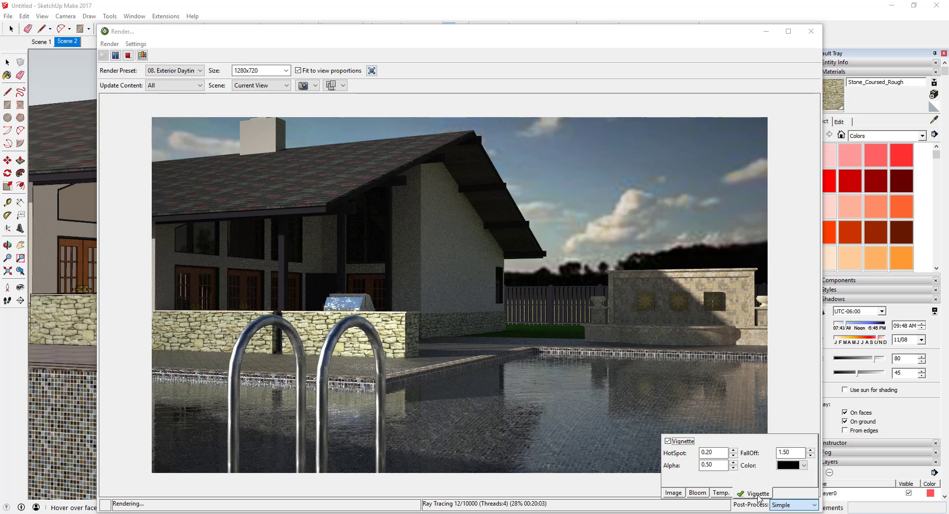
# Enable the bloom effect on the render and turn the vignette off.
pyautogui.click(697, 493)
pyautogui.click(669, 440)
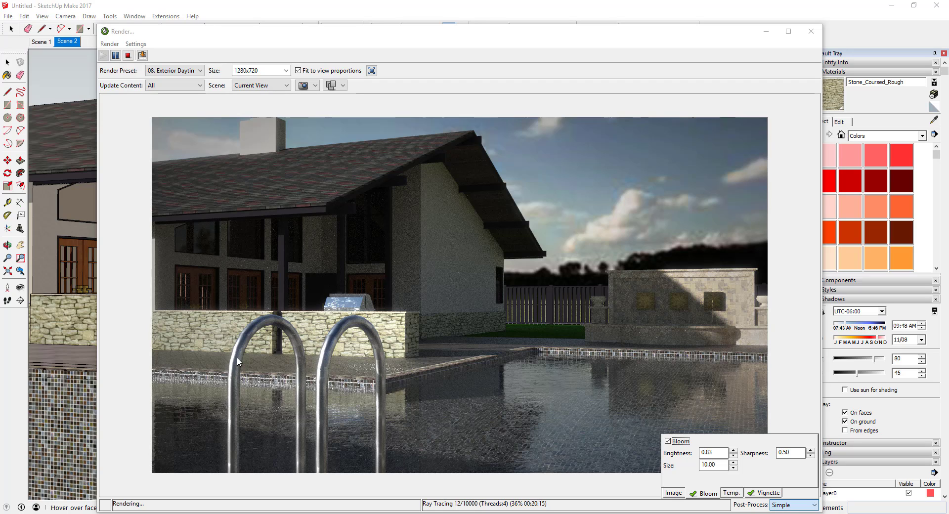
pyautogui.click(763, 493)
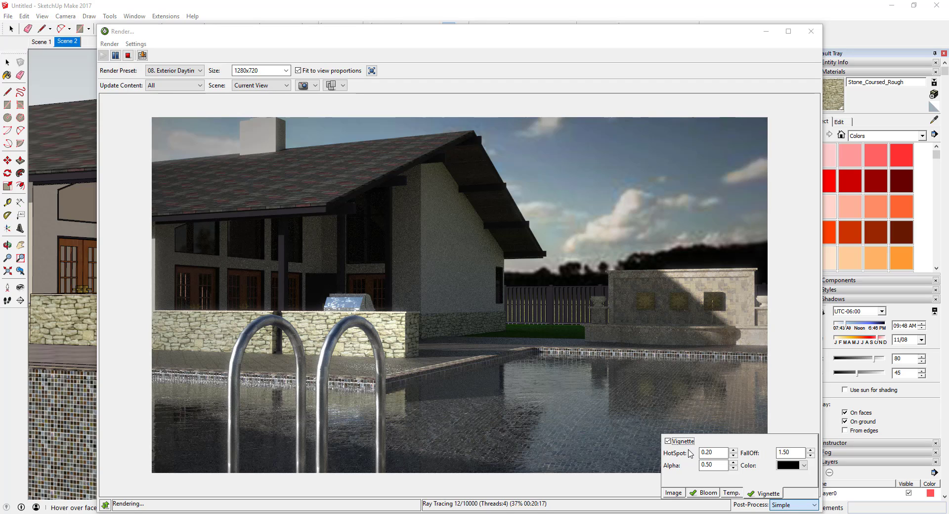
pyautogui.click(669, 441)
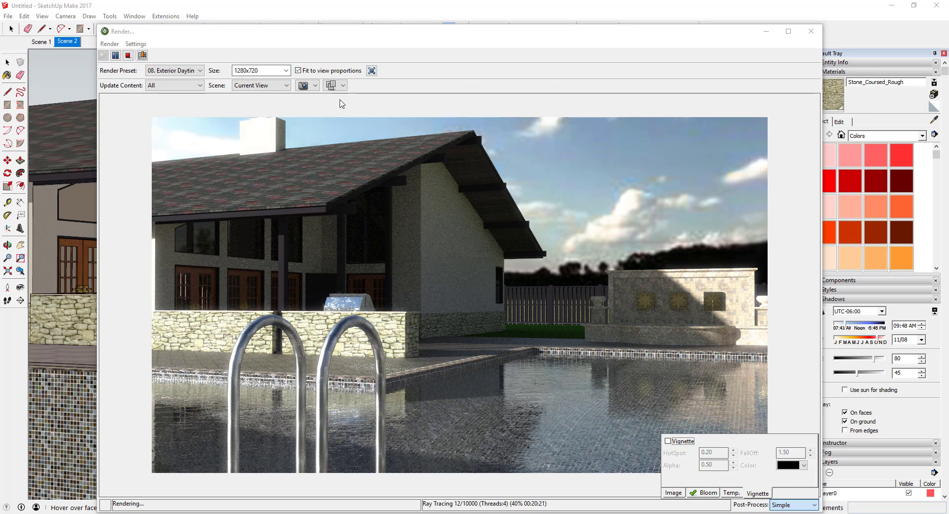
# Enable the temperature adjustment on the render and set the desired temperature to 7500.
pyautogui.click(703, 494)
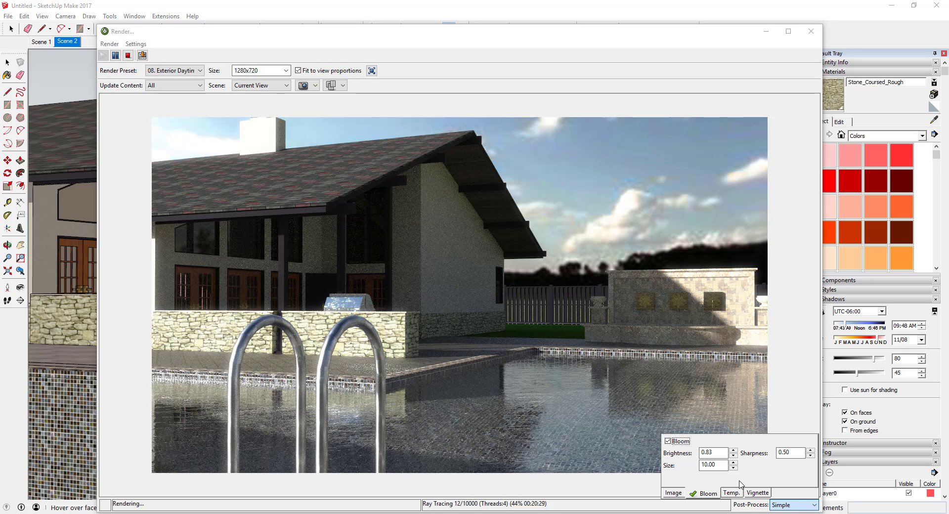
pyautogui.click(730, 493)
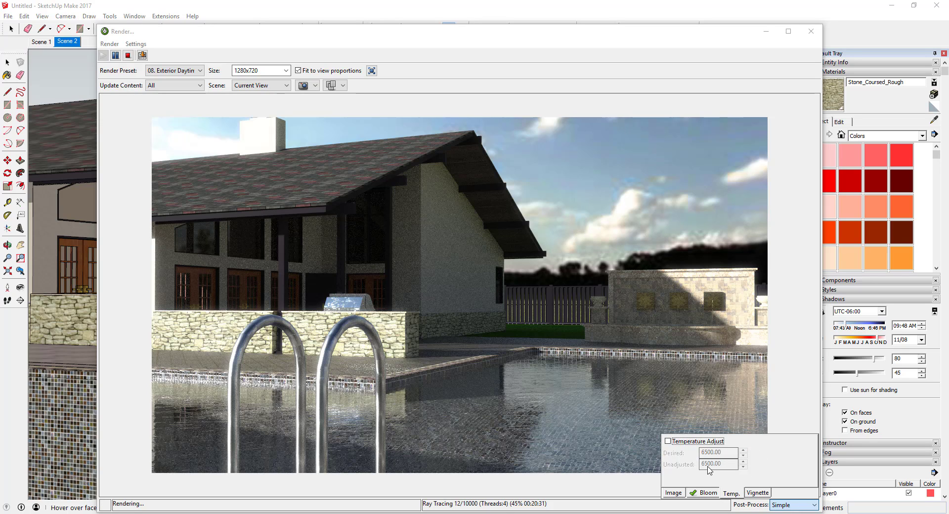
pyautogui.click(668, 441)
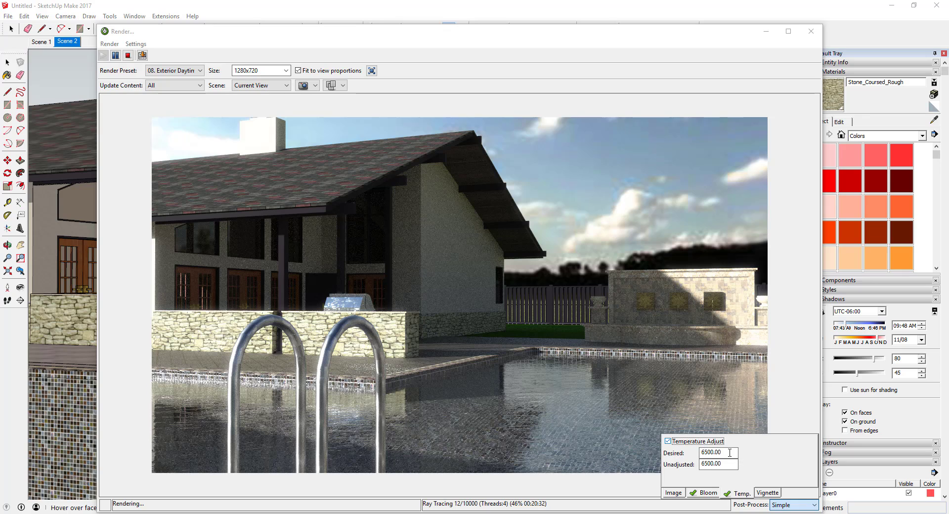
pyautogui.press('Tab')
pyautogui.write('7500')
pyautogui.press('Tab')
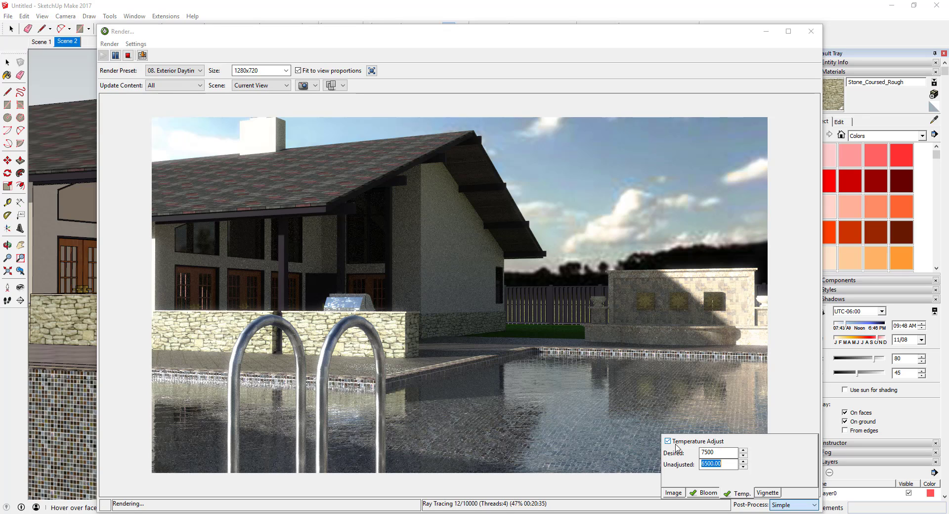
# Return the desired temperature to 6500 and close the render's post-process settings.
pyautogui.hotkey('shift', 'Tab')
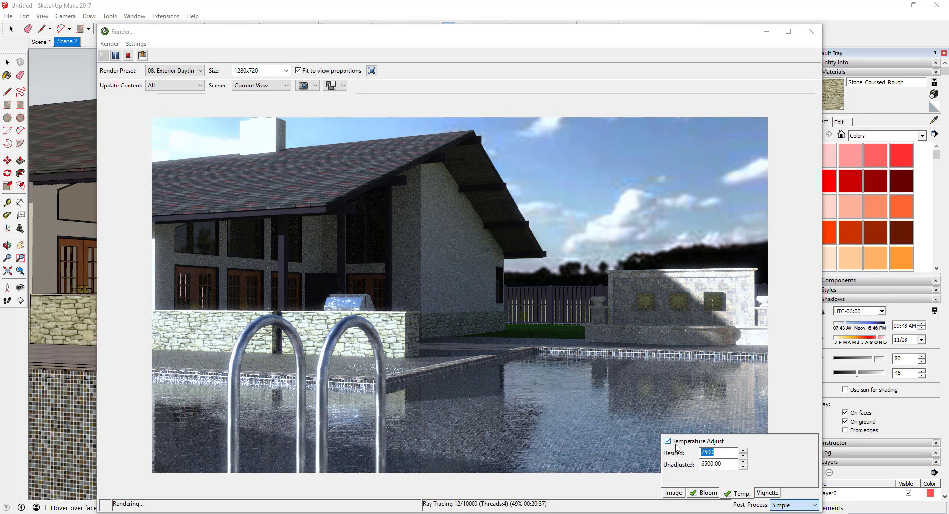
pyautogui.write('650')
pyautogui.press('Tab')
pyautogui.click(791, 506)
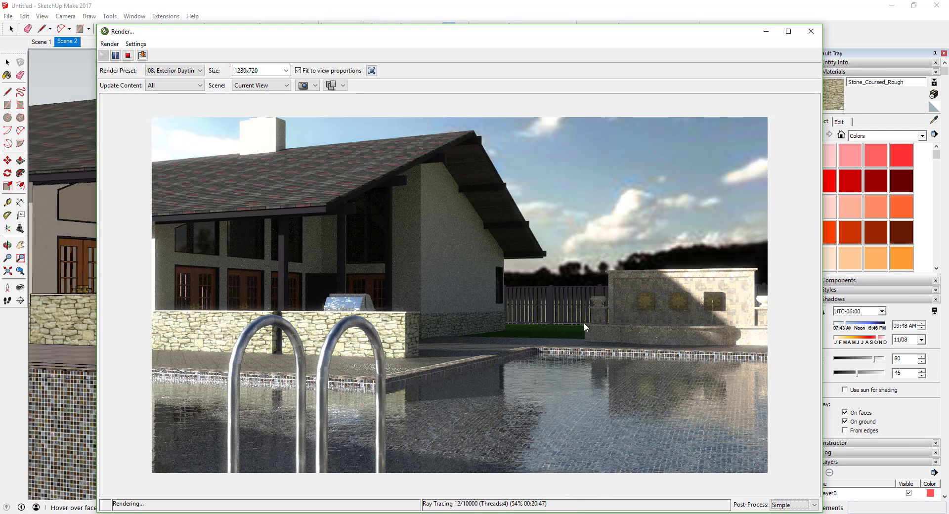
# Save a copy of the rendered image as a JPG named Exterior Pool Image in the 04 Exterior Render folder.
pyautogui.click(143, 55)
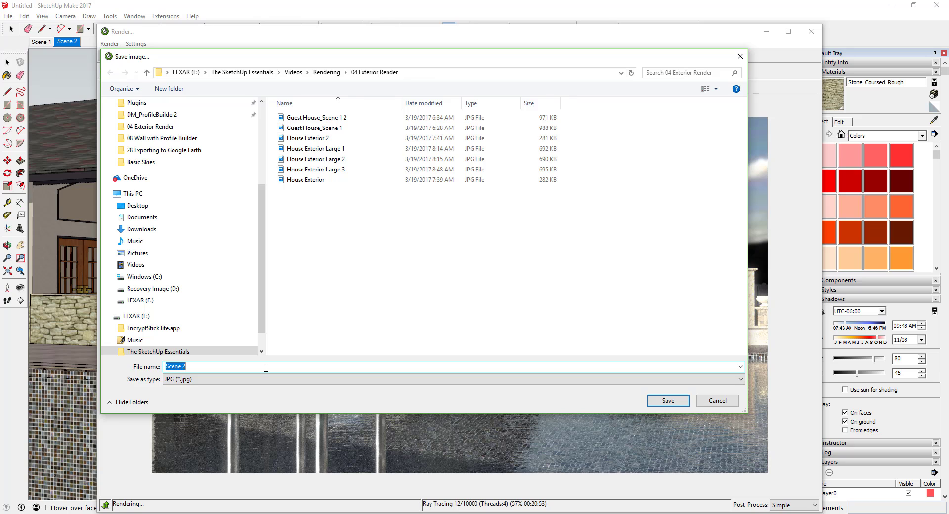
pyautogui.write('Exterior Pool Image')
pyautogui.press('Return')
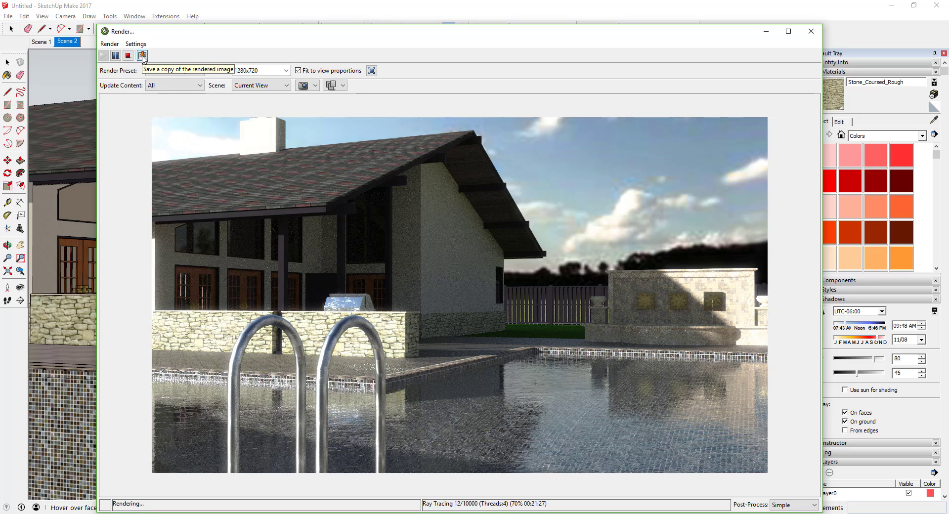
pyautogui.click(142, 57)
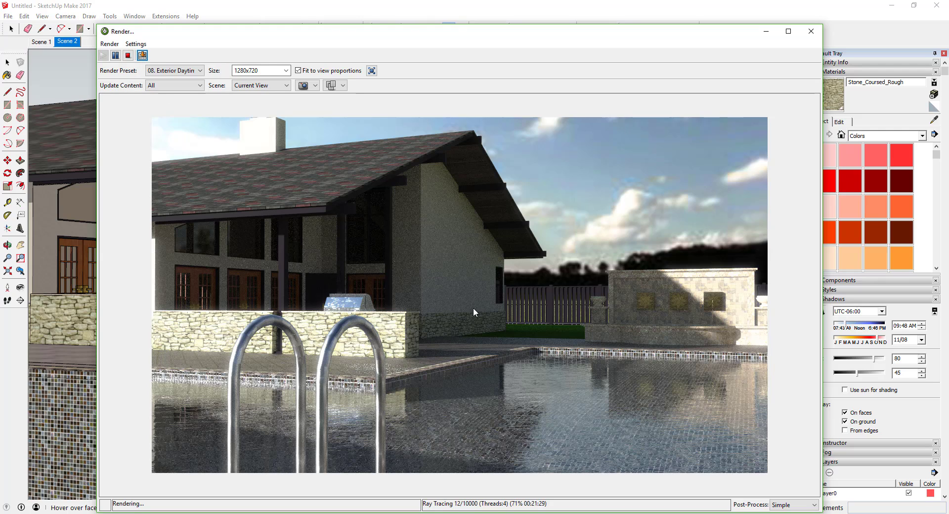